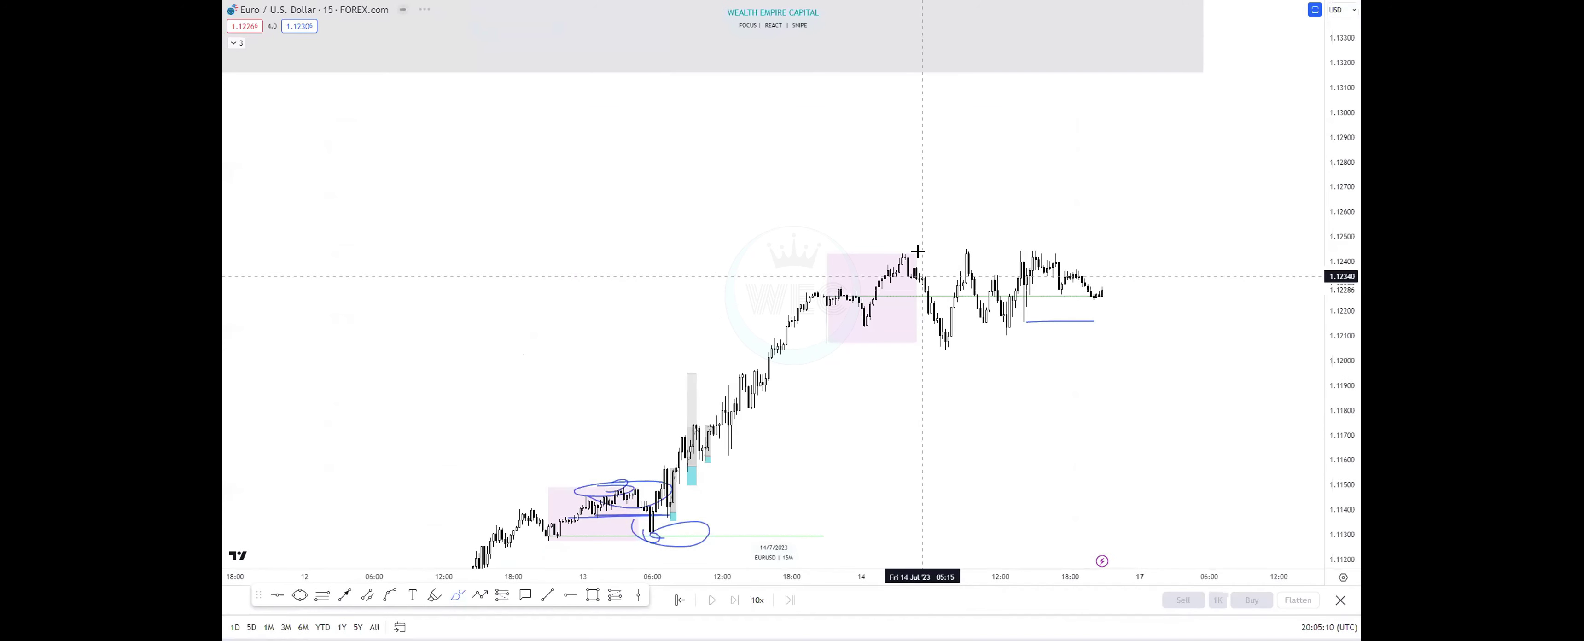
Step: Load the FOREX.com USDJPY chart, switch it to the 4-hour timeframe and reset the chart view
{"action": "type", "text": "USD"}
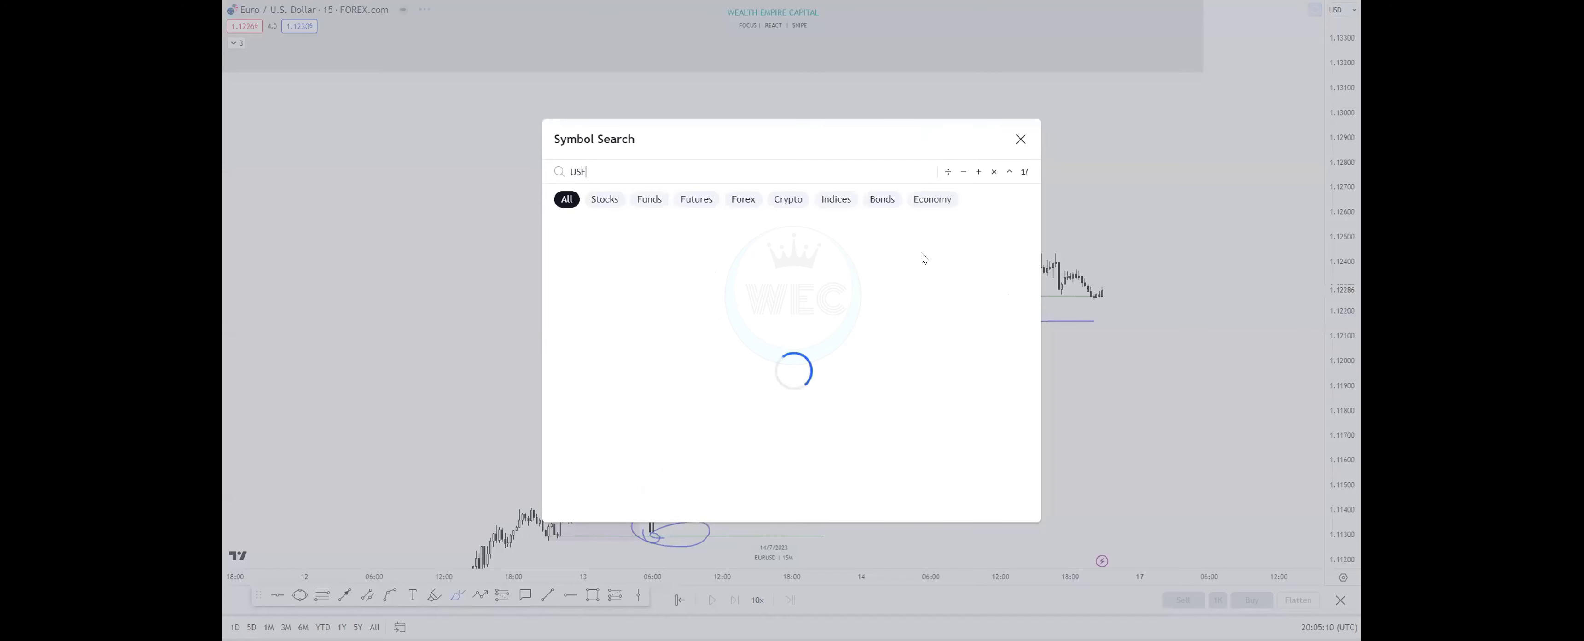
{"action": "type", "text": "JPY"}
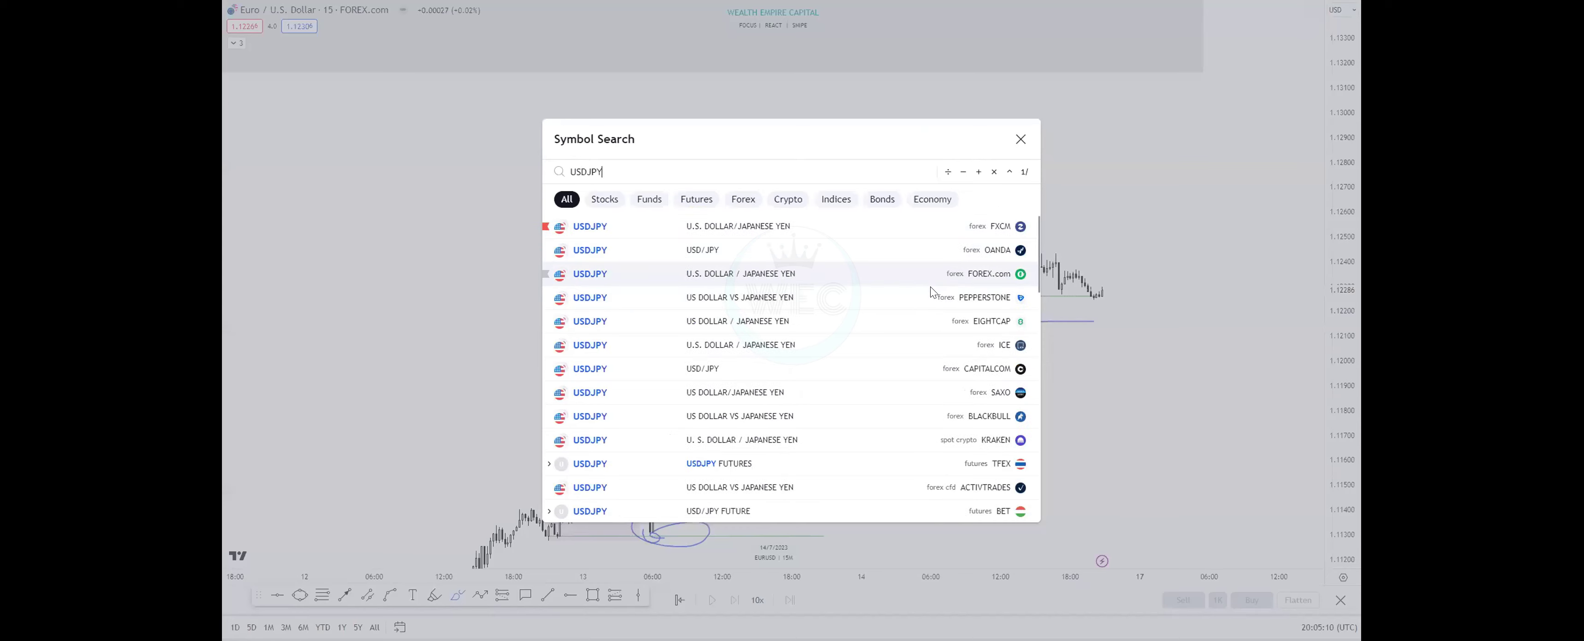
{"action": "left_click", "coordinate": [925, 277]}
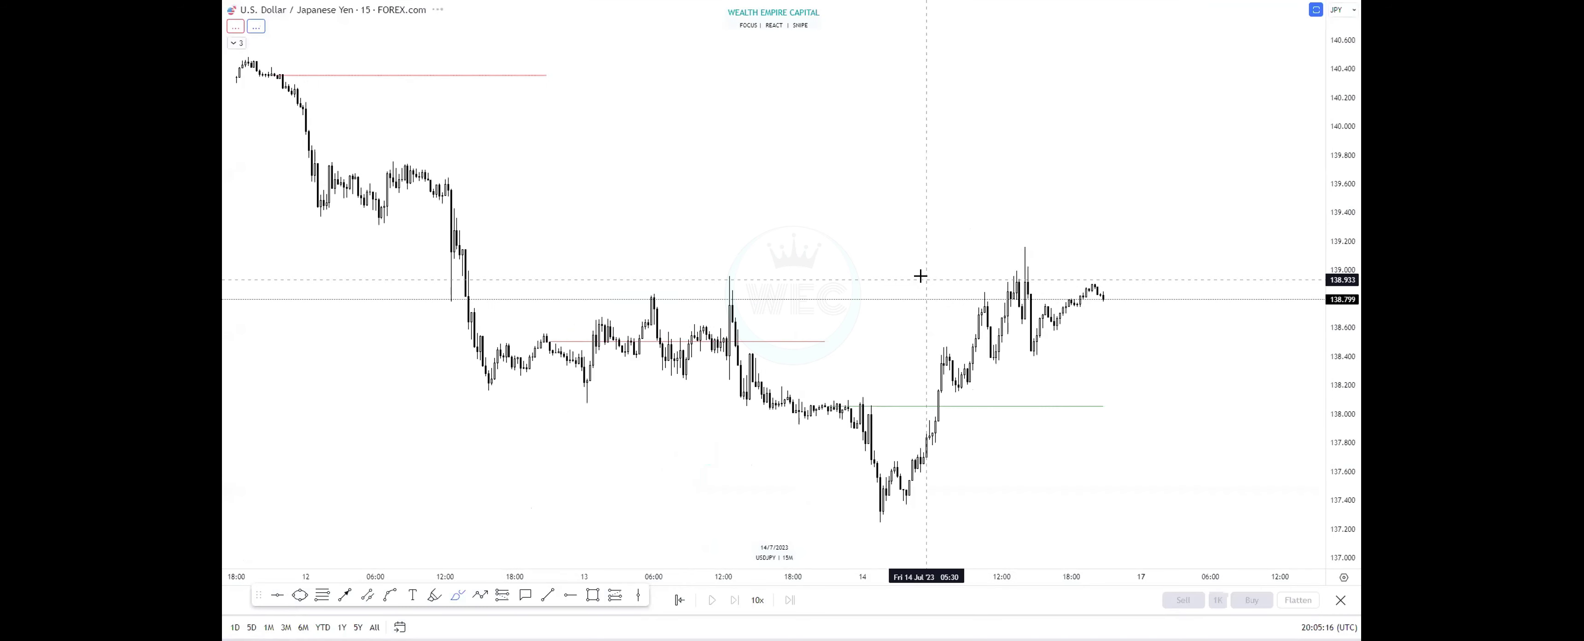
{"action": "type", "text": "4h"}
{"action": "key", "text": "Return"}
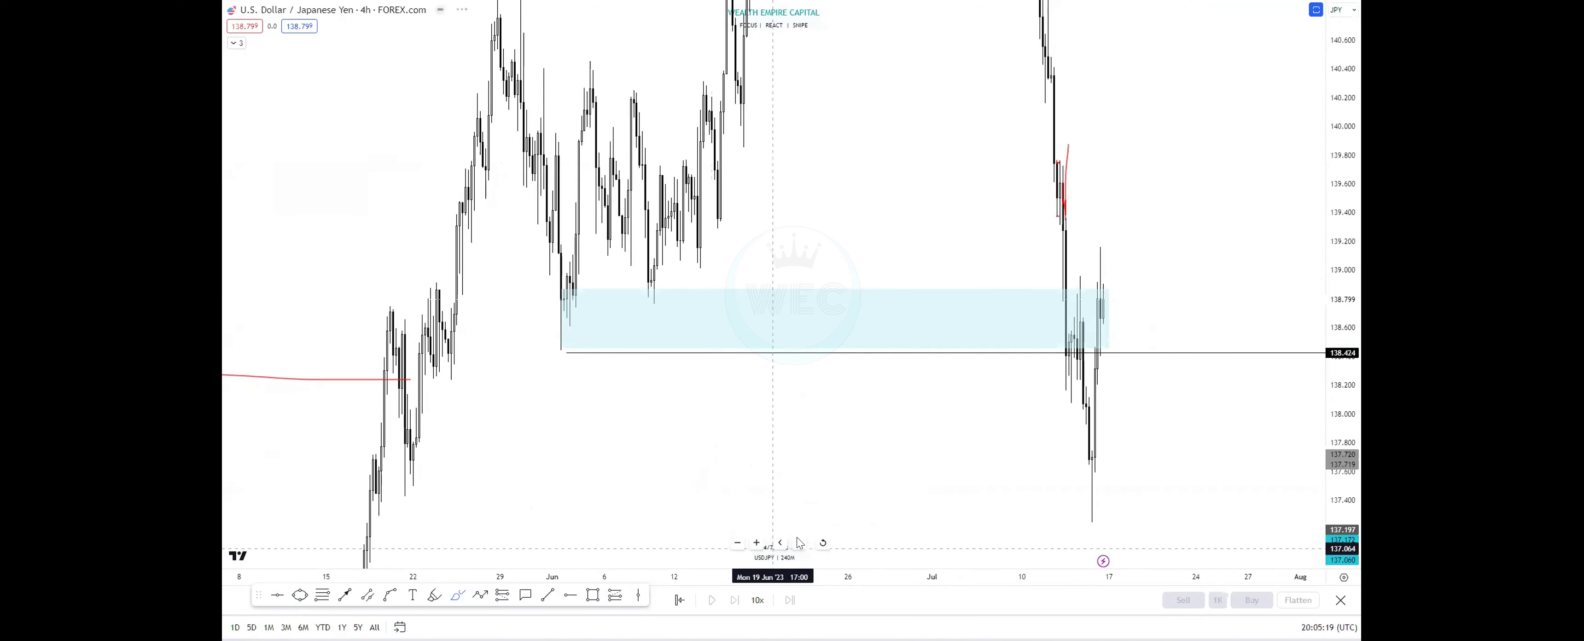
{"action": "key", "text": "alt+r"}
{"action": "scroll", "coordinate": [832, 486], "scroll_direction": "right", "scroll_amount": 10}
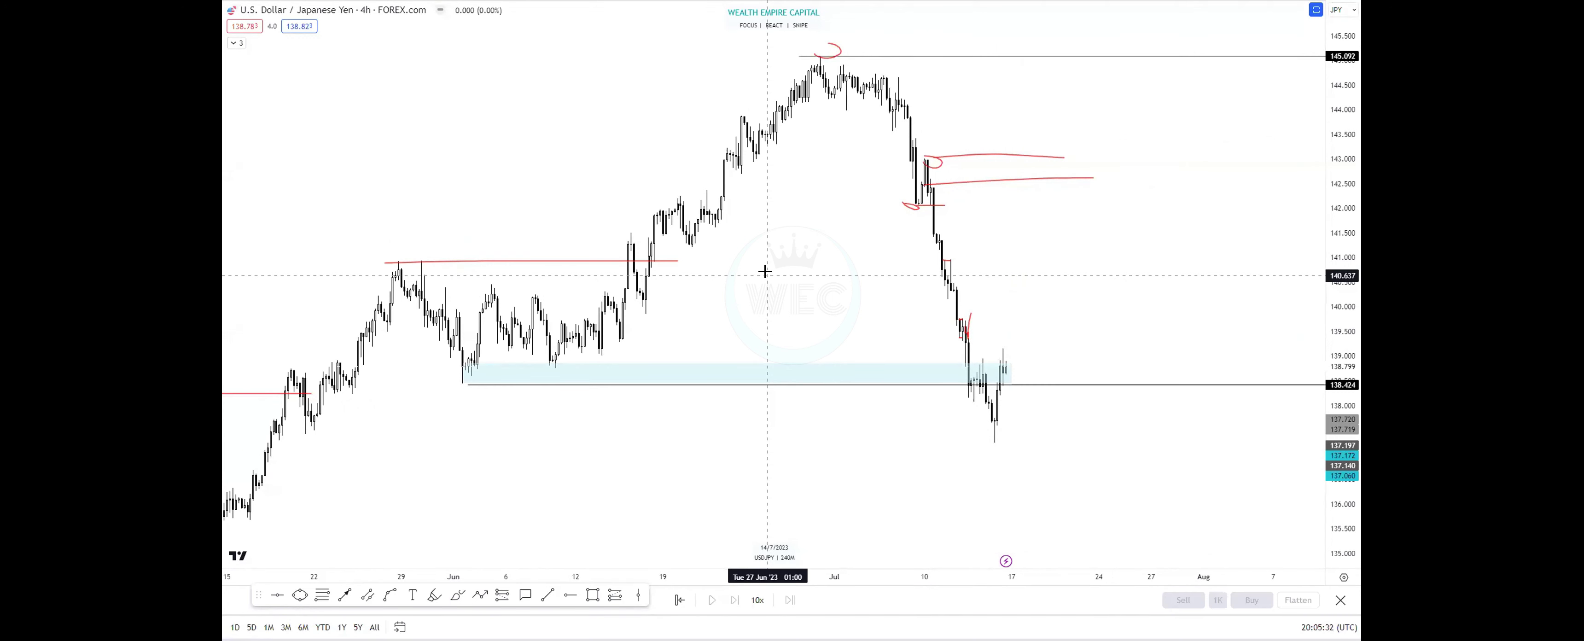
Step: Circle the early June swing low beside the light-blue zone and the swing high at the 145.092 level with the brush
{"action": "left_click", "coordinate": [458, 594]}
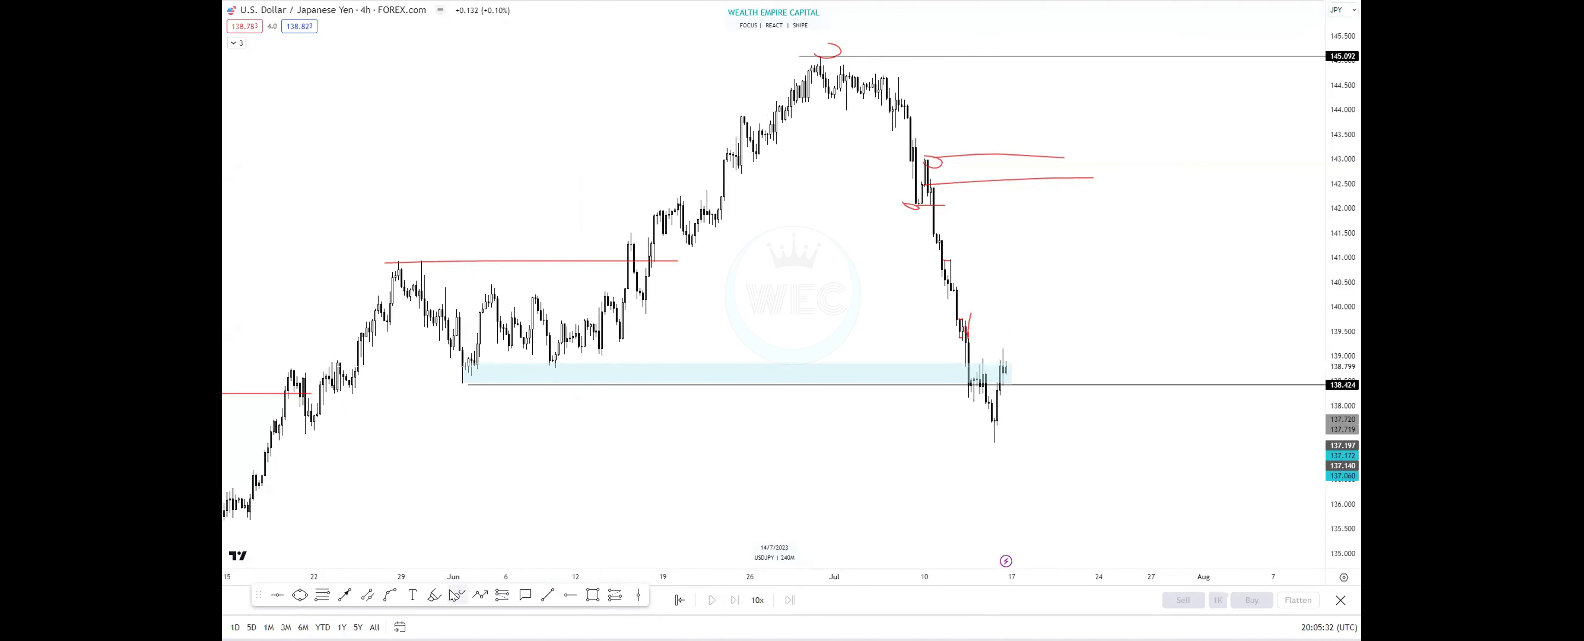
{"action": "mouse_move", "coordinate": [428, 370]}
{"action": "left_mouse_down"}
{"action": "mouse_move", "coordinate": [438, 389]}
{"action": "mouse_move", "coordinate": [474, 345]}
{"action": "mouse_move", "coordinate": [442, 379]}
{"action": "mouse_move", "coordinate": [447, 354]}
{"action": "left_mouse_up"}
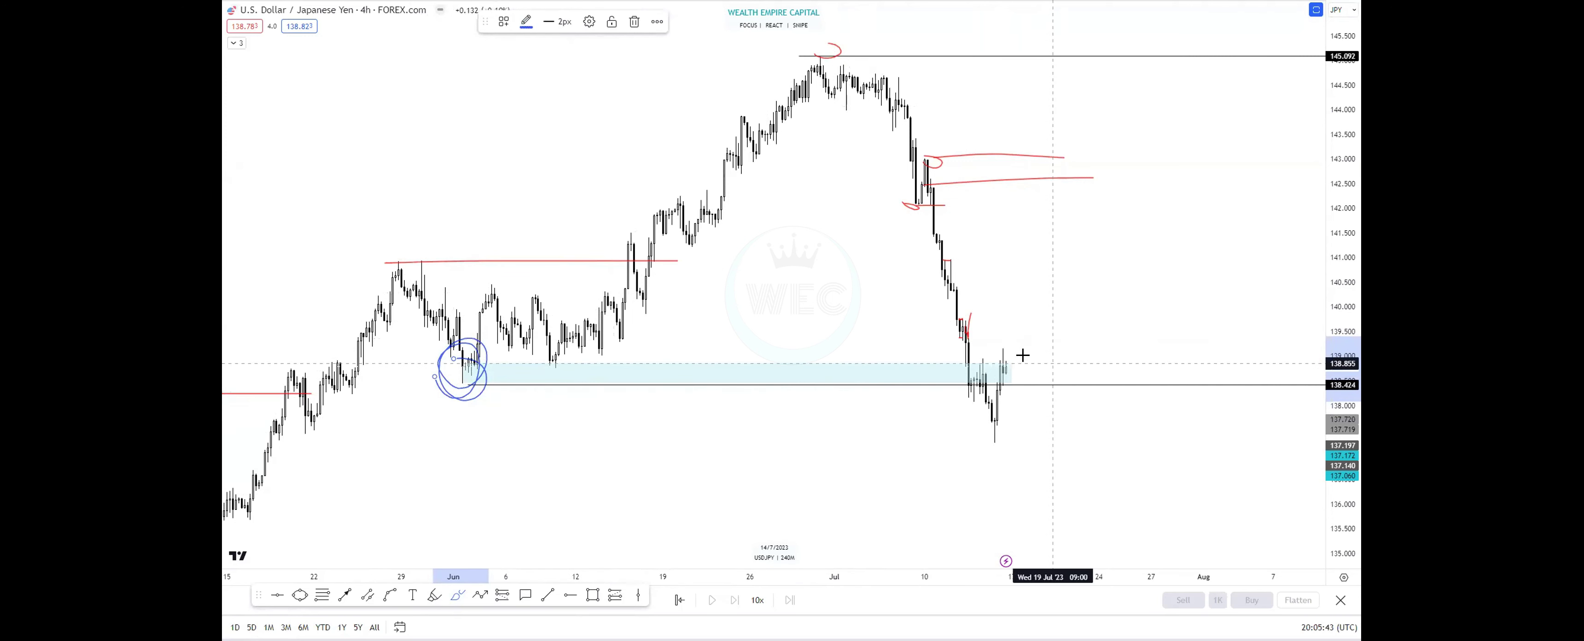
{"action": "left_click", "coordinate": [456, 601]}
{"action": "left_click", "coordinate": [457, 597]}
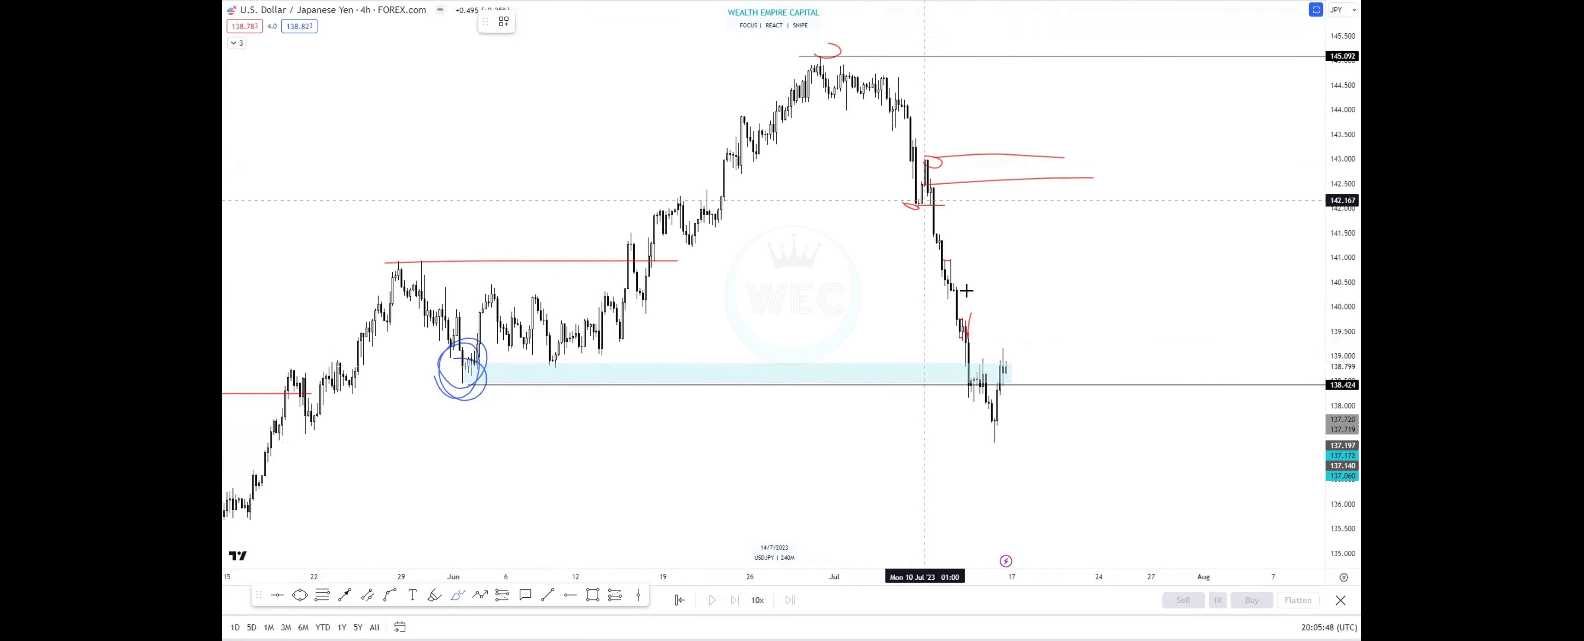
{"action": "left_click", "coordinate": [839, 60]}
{"action": "left_click_drag", "start_coordinate": [817, 48], "coordinate": [819, 69]}
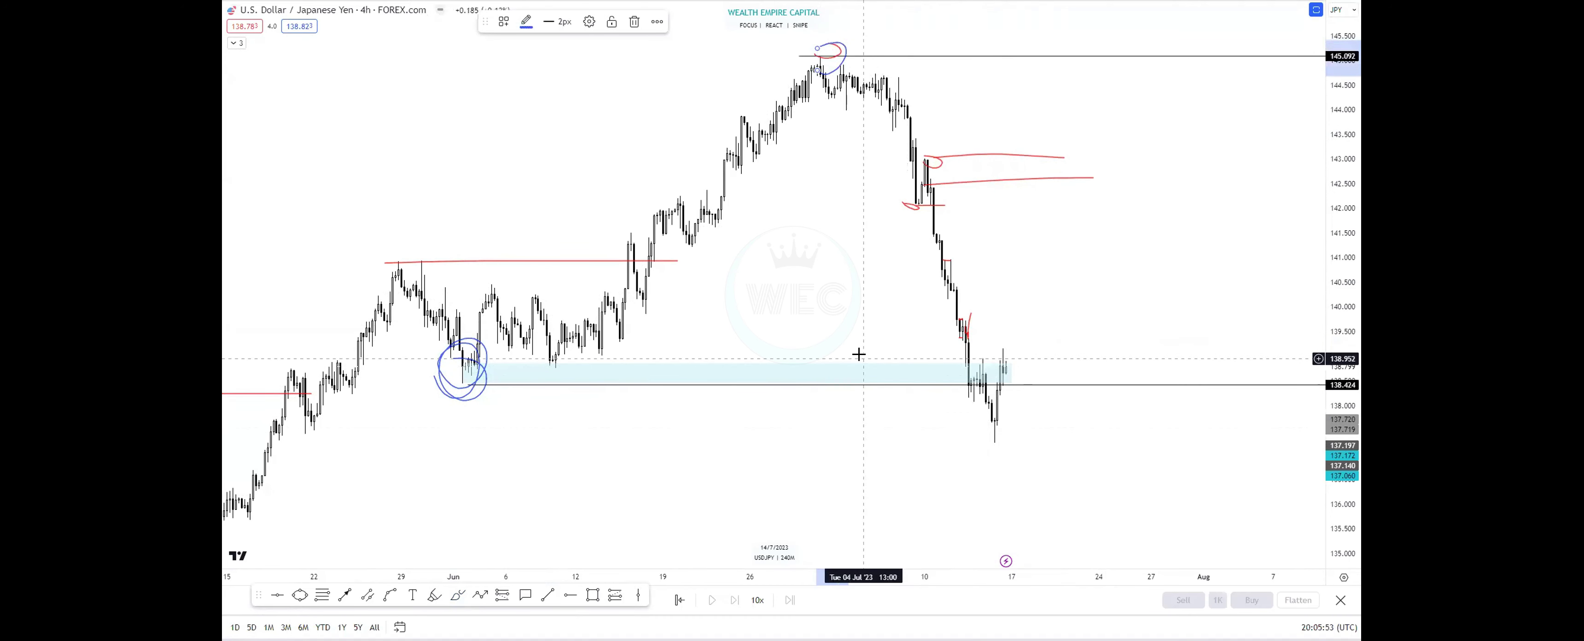
Step: Brush a short horizontal line along the recent highs just above the light-blue zone, and switch to the 15-minute timeframe
{"action": "scroll", "coordinate": [858, 354], "scroll_direction": "up", "scroll_amount": 3}
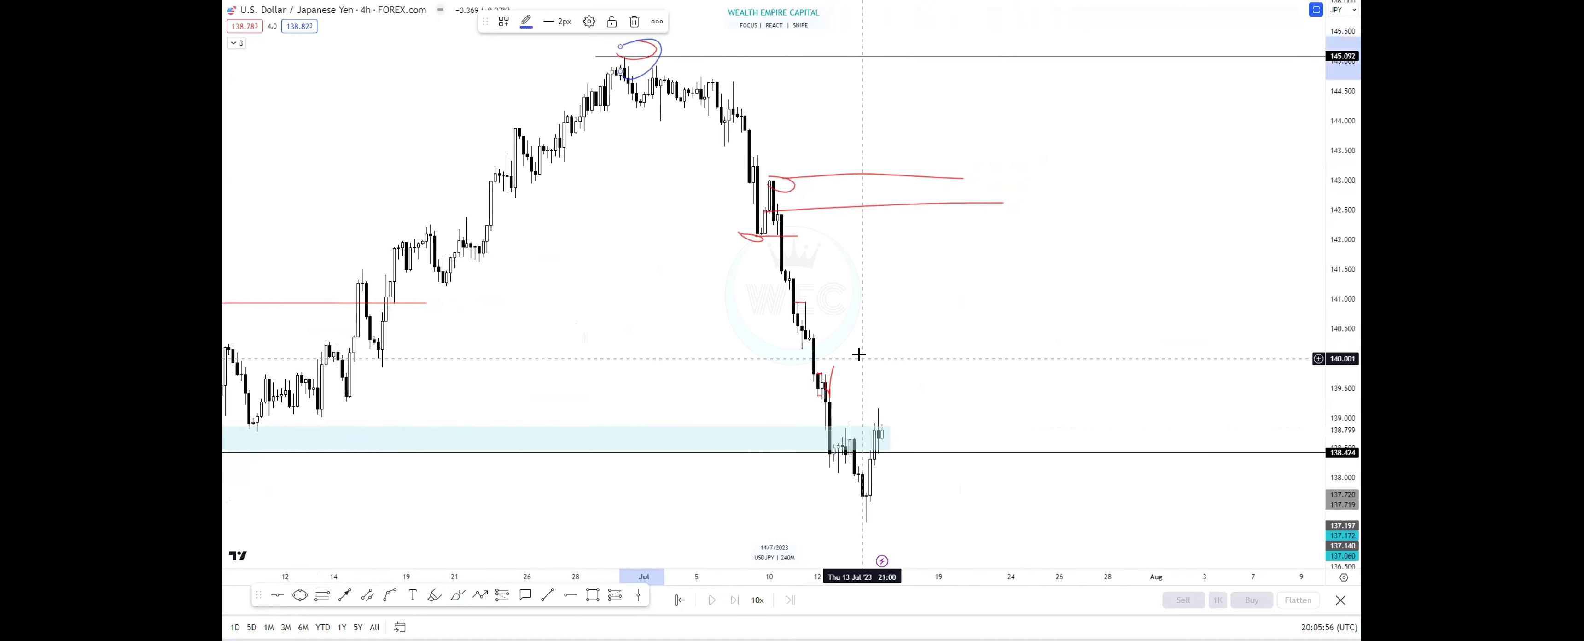
{"action": "left_click", "coordinate": [458, 595]}
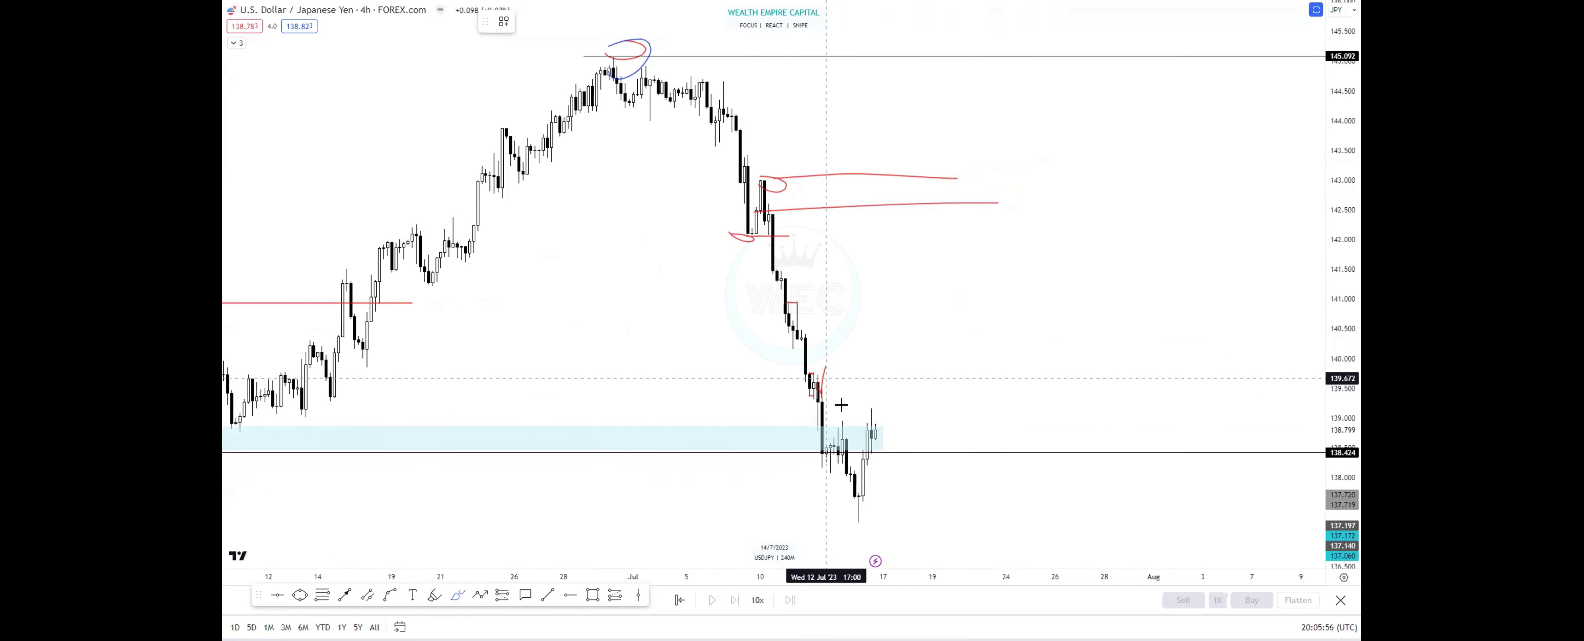
{"action": "left_click_drag", "start_coordinate": [841, 422], "coordinate": [878, 423]}
{"action": "type", "text": "15"}
{"action": "key", "text": "Return"}
{"action": "scroll", "coordinate": [873, 420], "scroll_direction": "down", "scroll_amount": 5}
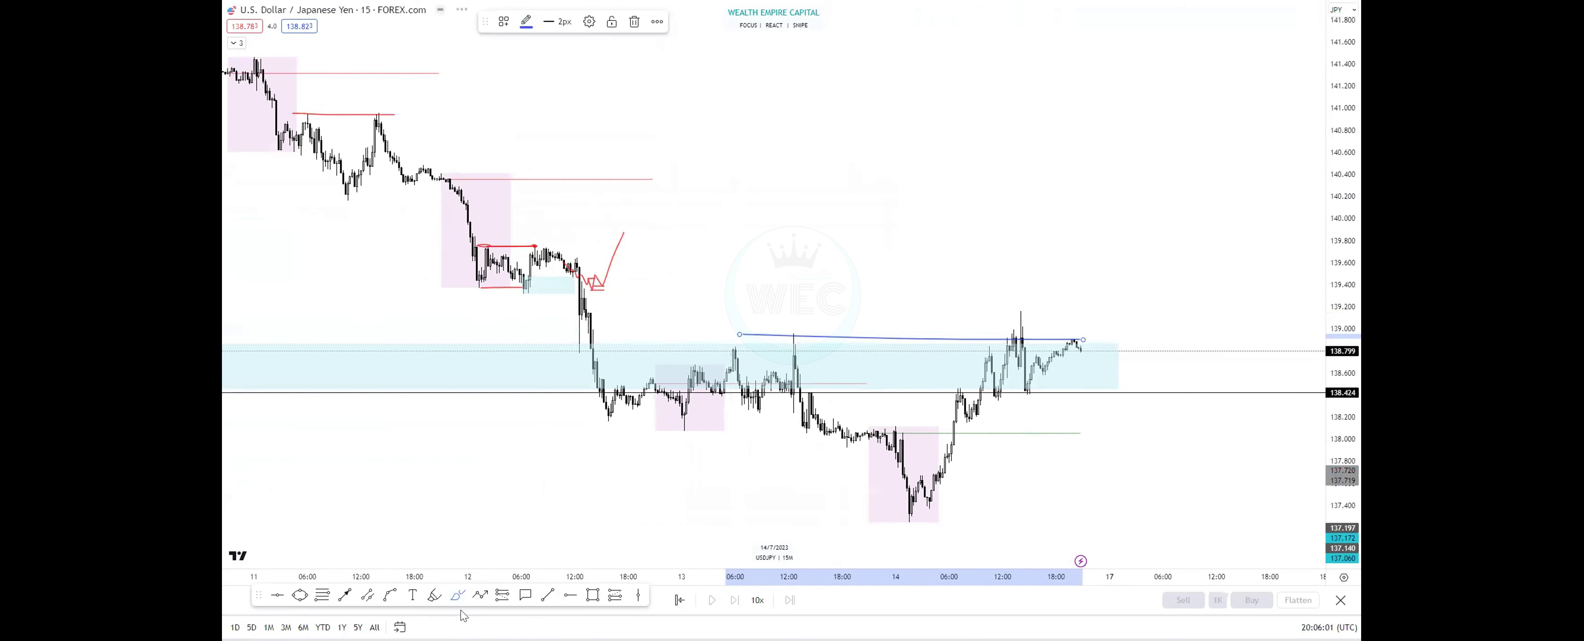
Step: Circle the 14 July low in the purple box and the 14 July wick high above the blue line
{"action": "left_click", "coordinate": [456, 597]}
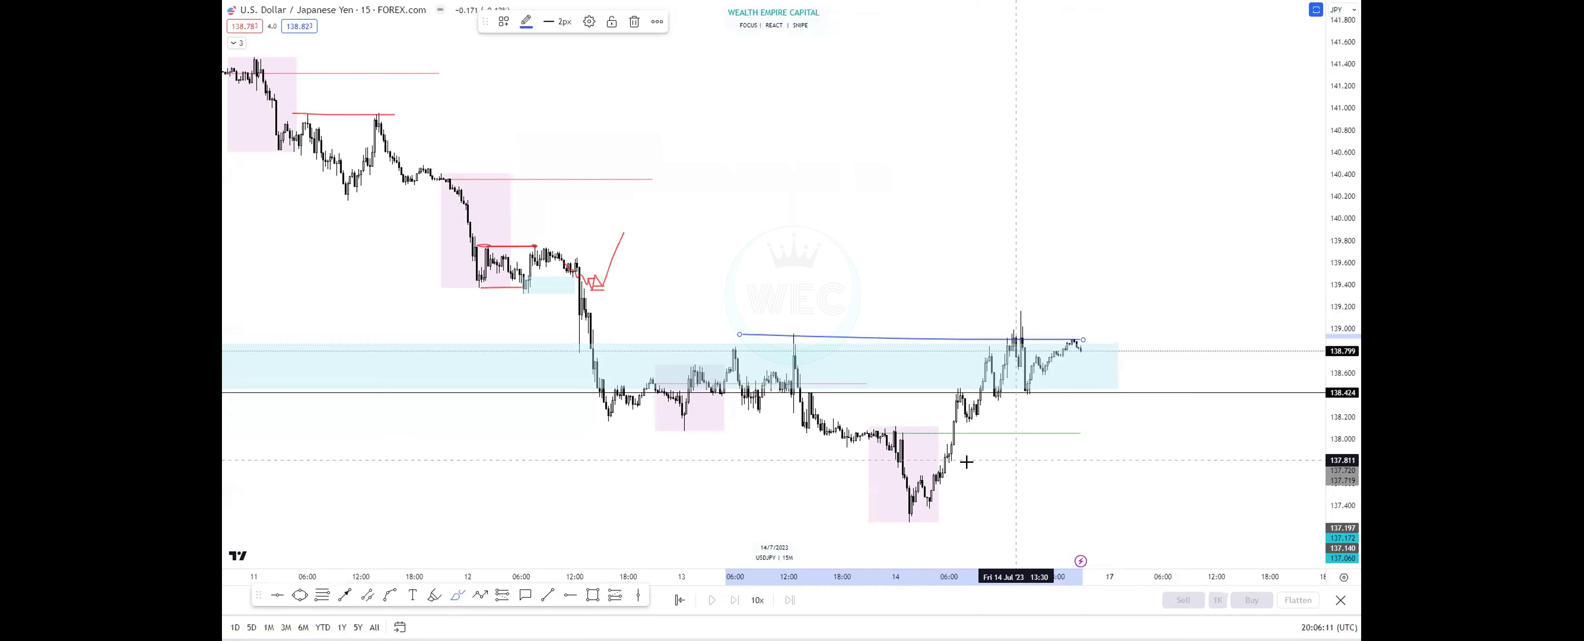
{"action": "left_click_drag", "start_coordinate": [923, 479], "coordinate": [915, 502]}
{"action": "left_click_drag", "start_coordinate": [1015, 293], "coordinate": [1020, 299]}
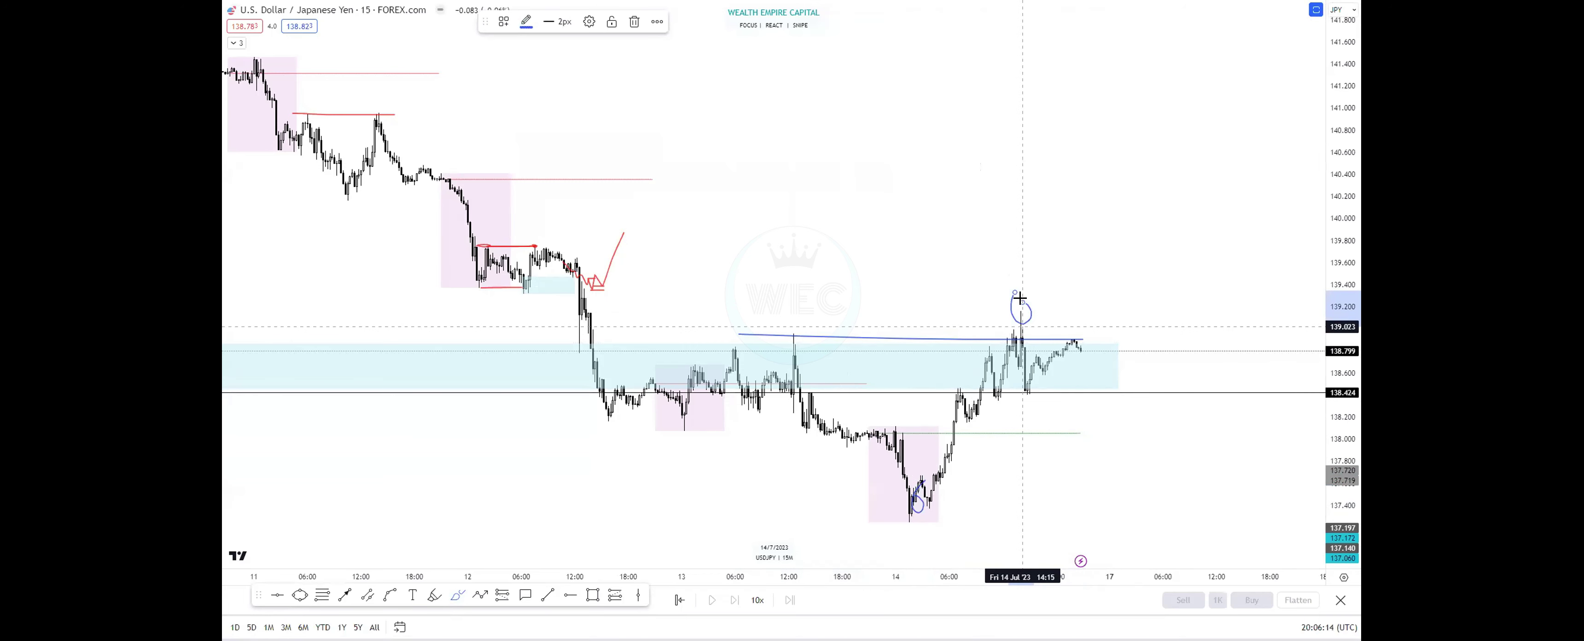
Step: Try a zigzag decline from the latest candles, undo it, and brush two lines extending right from the 14 July lows
{"action": "mouse_move", "coordinate": [1071, 347]}
{"action": "left_mouse_down"}
{"action": "mouse_move", "coordinate": [1107, 390]}
{"action": "mouse_move", "coordinate": [1124, 486]}
{"action": "left_mouse_up"}
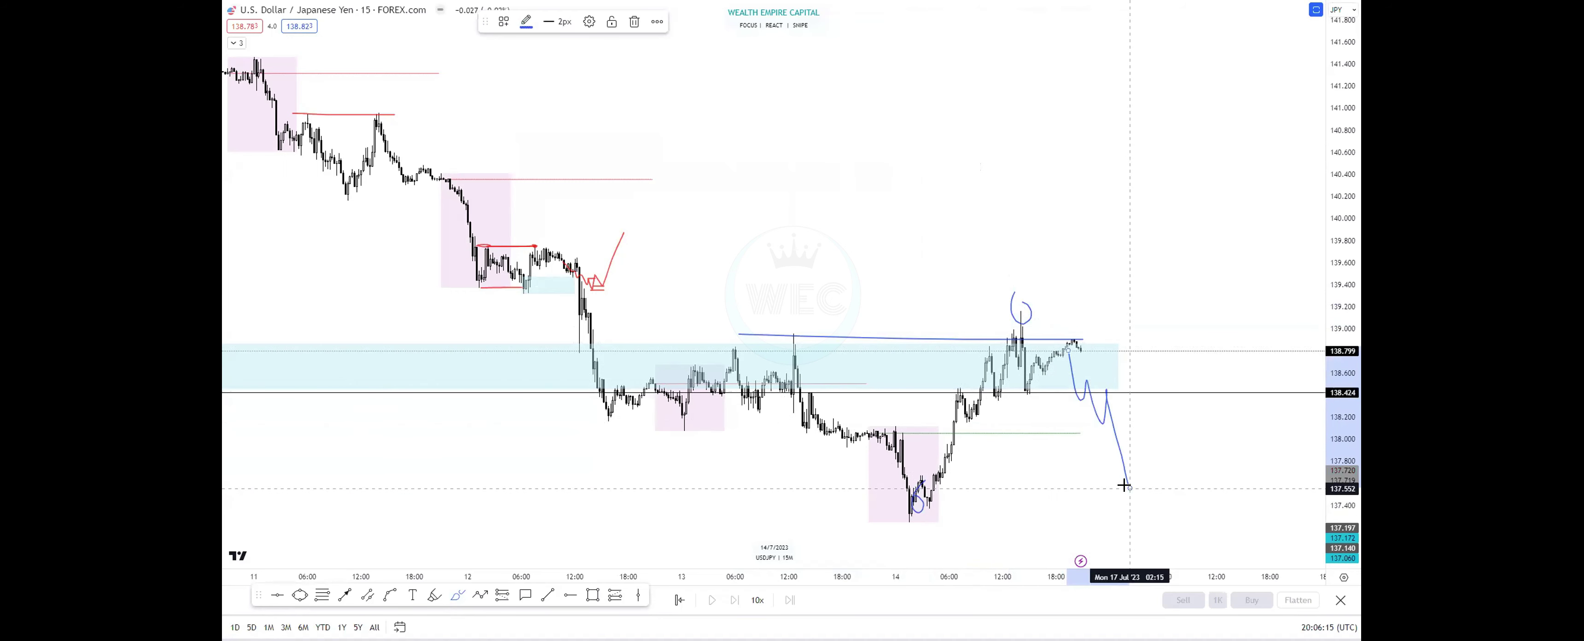
{"action": "key", "text": "ctrl+z"}
{"action": "left_click_drag", "start_coordinate": [924, 494], "coordinate": [1090, 485]}
{"action": "left_click_drag", "start_coordinate": [909, 524], "coordinate": [1077, 520]}
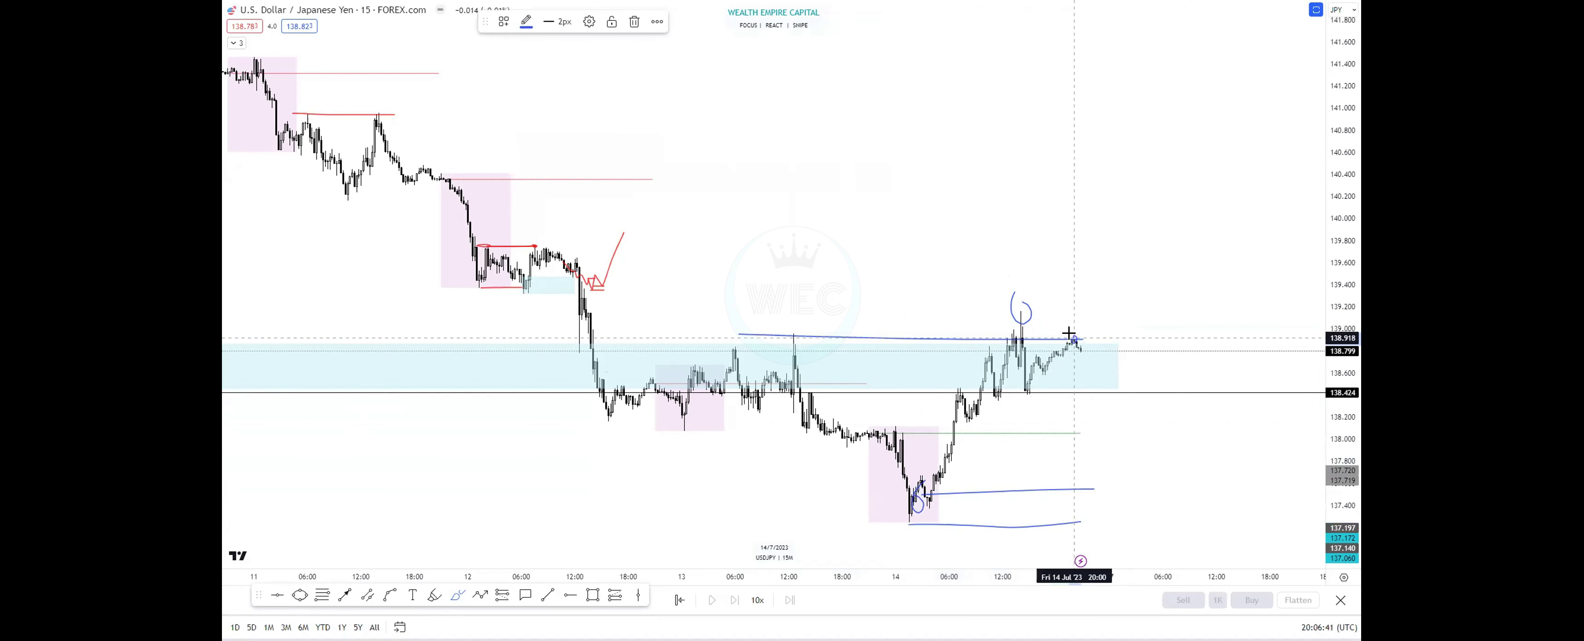
Step: Try a projected path from the latest high to below the 14 July low, and undo it and the two lines
{"action": "mouse_move", "coordinate": [1074, 339]}
{"action": "left_mouse_down"}
{"action": "mouse_move", "coordinate": [1144, 548]}
{"action": "mouse_move", "coordinate": [1163, 148]}
{"action": "left_mouse_up"}
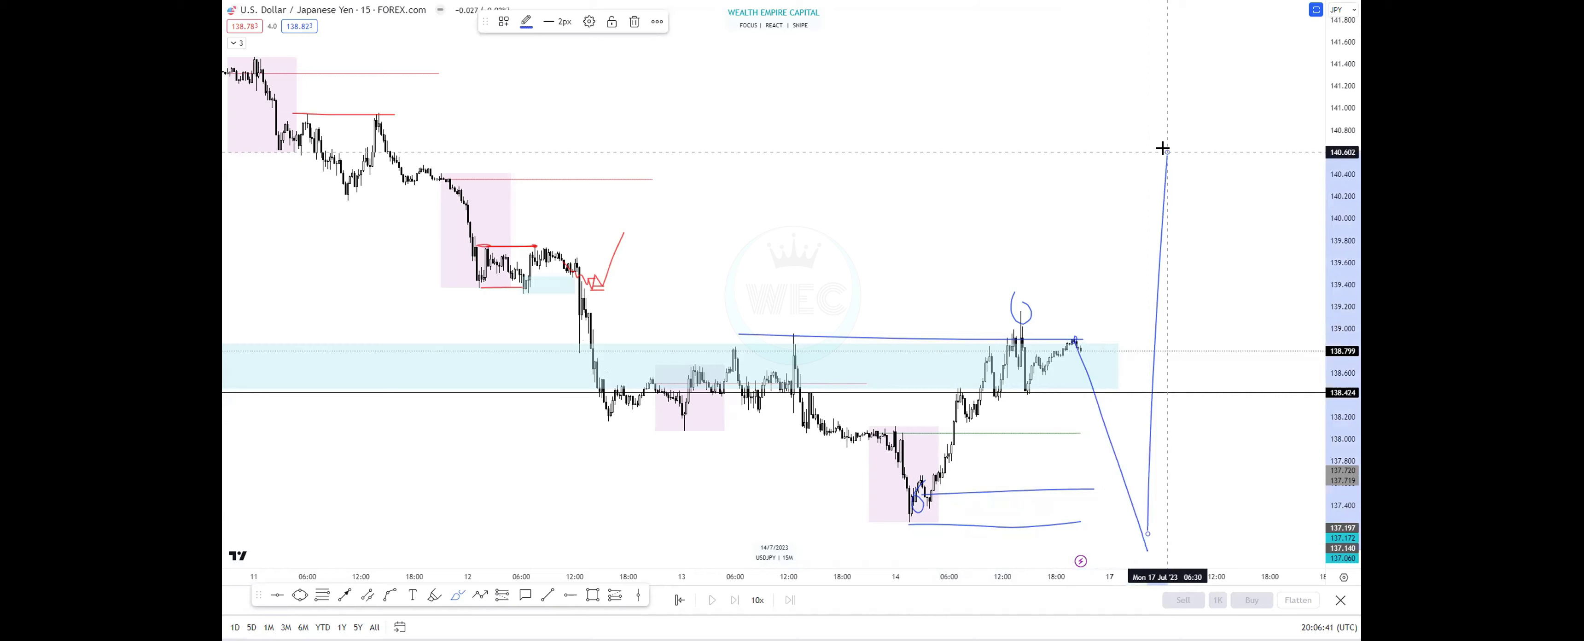
{"action": "key", "text": "Escape"}
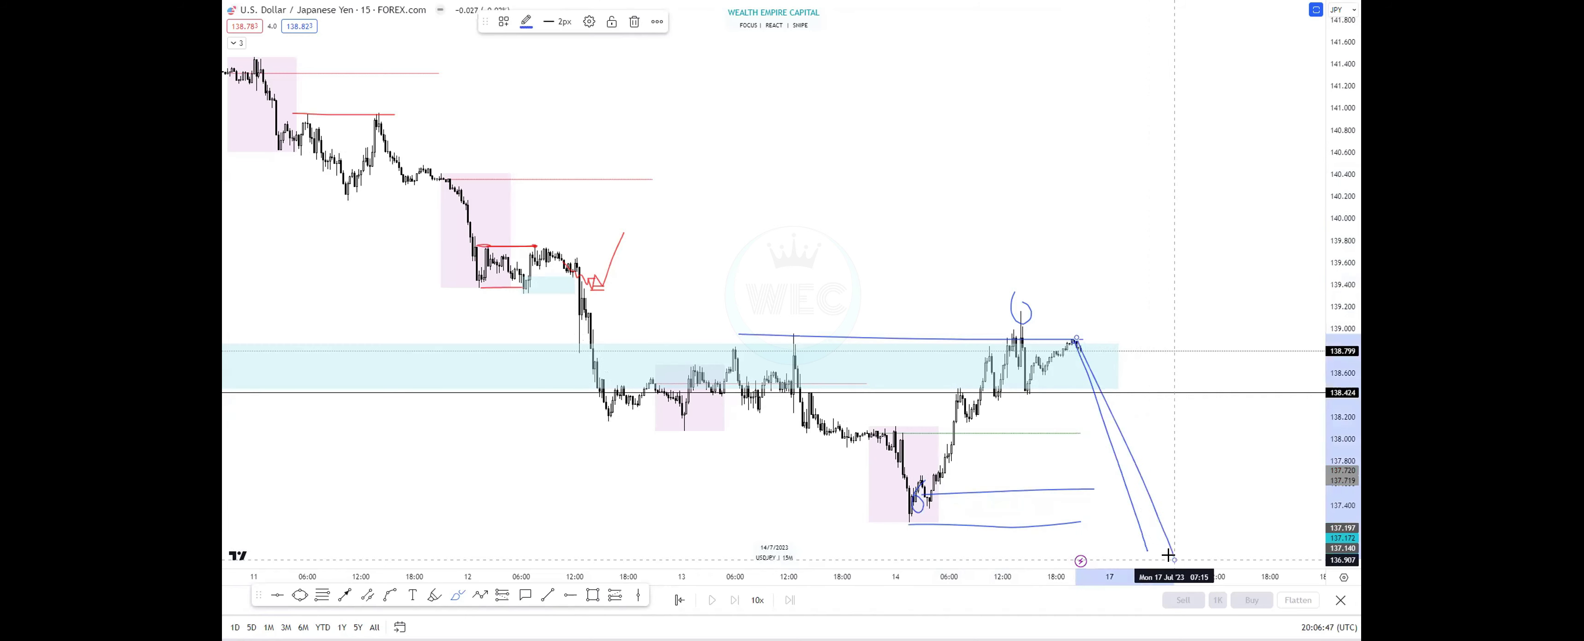
{"action": "key", "text": "ctrl+z"}
{"action": "key", "text": "ctrl+z"}
{"action": "key", "text": "ctrl+z"}
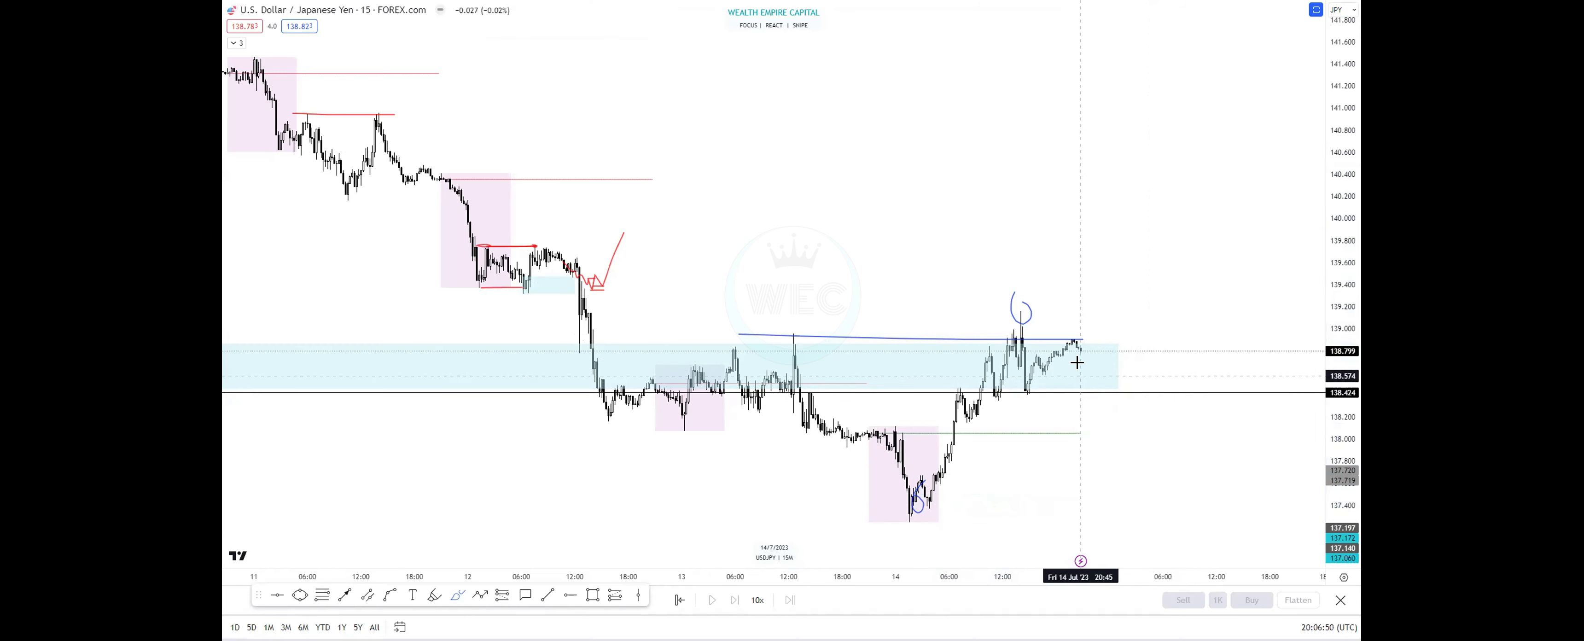
Step: Try brush marks around the 14 July sell-off and a line under the swing lows near 138.424, undoing each
{"action": "left_click", "coordinate": [1076, 347]}
{"action": "left_click_drag", "start_coordinate": [1001, 399], "coordinate": [1098, 393]}
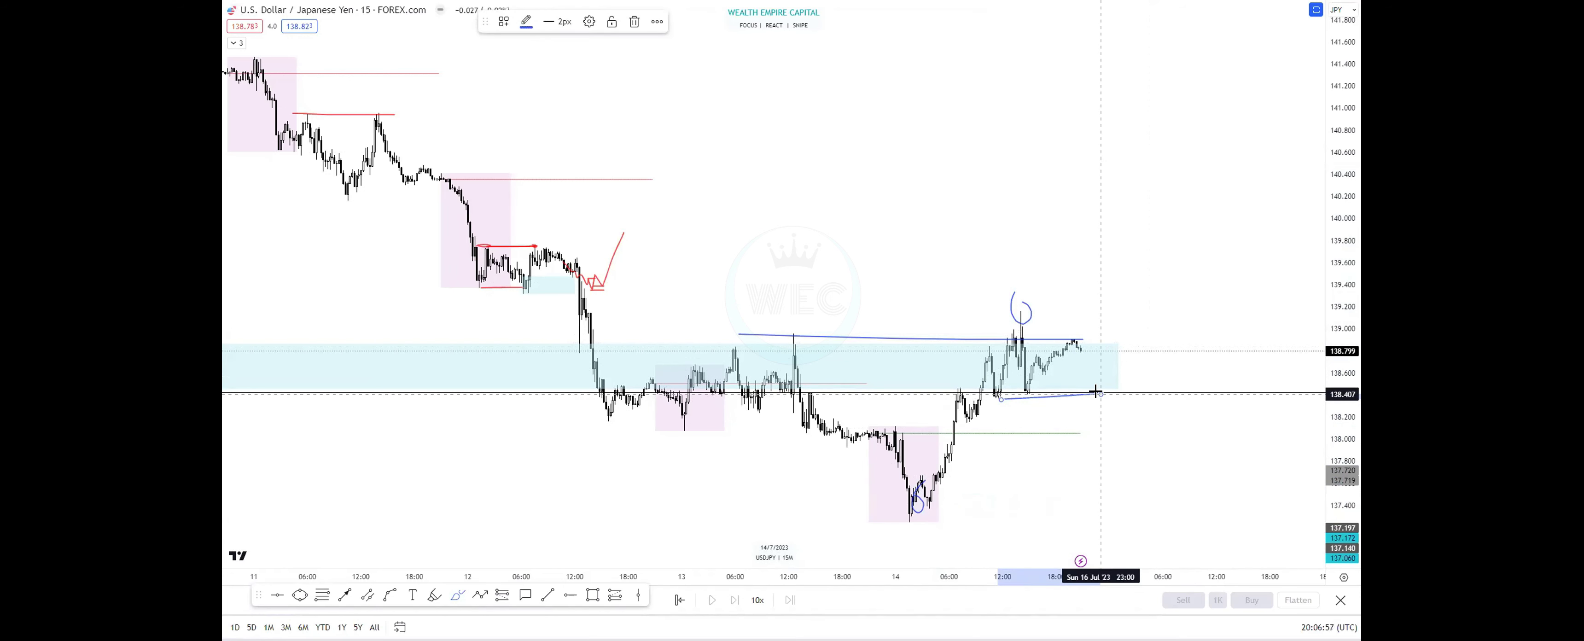
{"action": "scroll", "coordinate": [1029, 347], "scroll_direction": "up", "scroll_amount": 4}
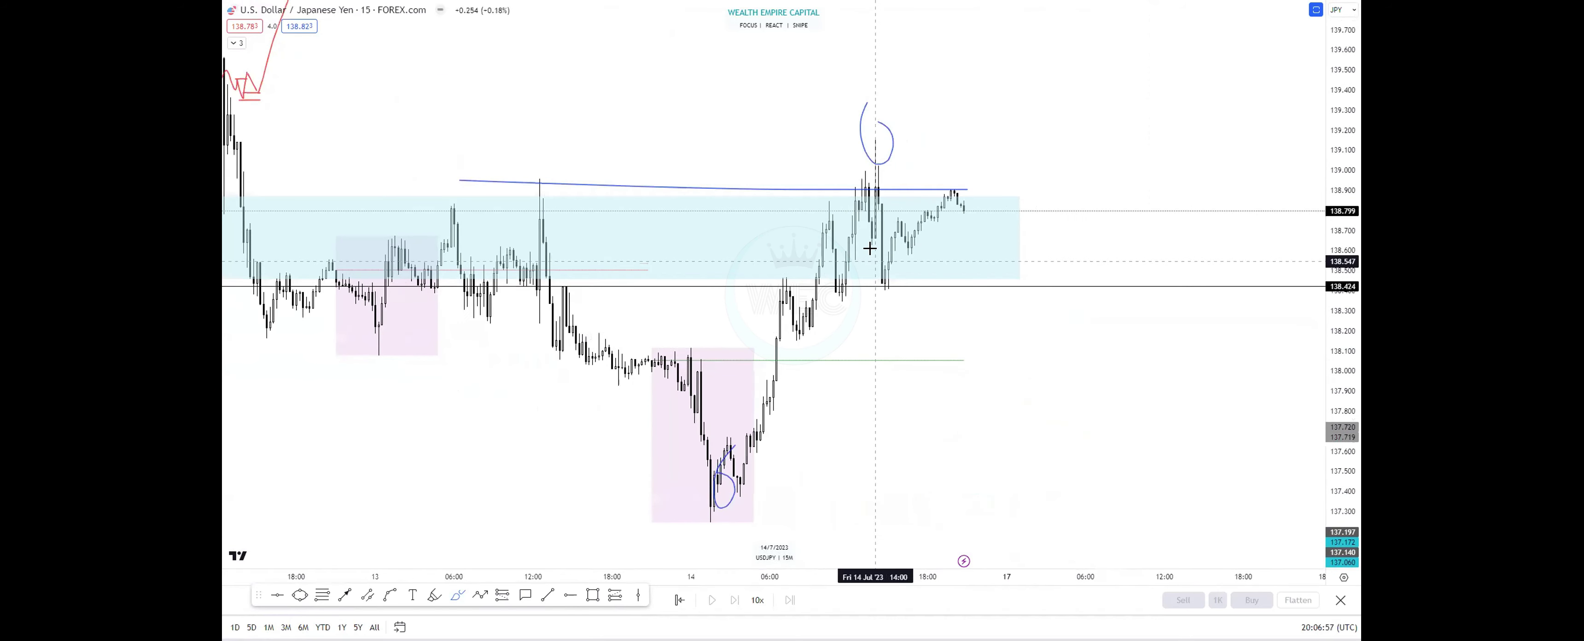
{"action": "left_click_drag", "start_coordinate": [872, 246], "coordinate": [882, 244]}
{"action": "left_click", "coordinate": [882, 242]}
{"action": "left_click_drag", "start_coordinate": [843, 303], "coordinate": [1010, 300]}
{"action": "key", "text": "ctrl+z"}
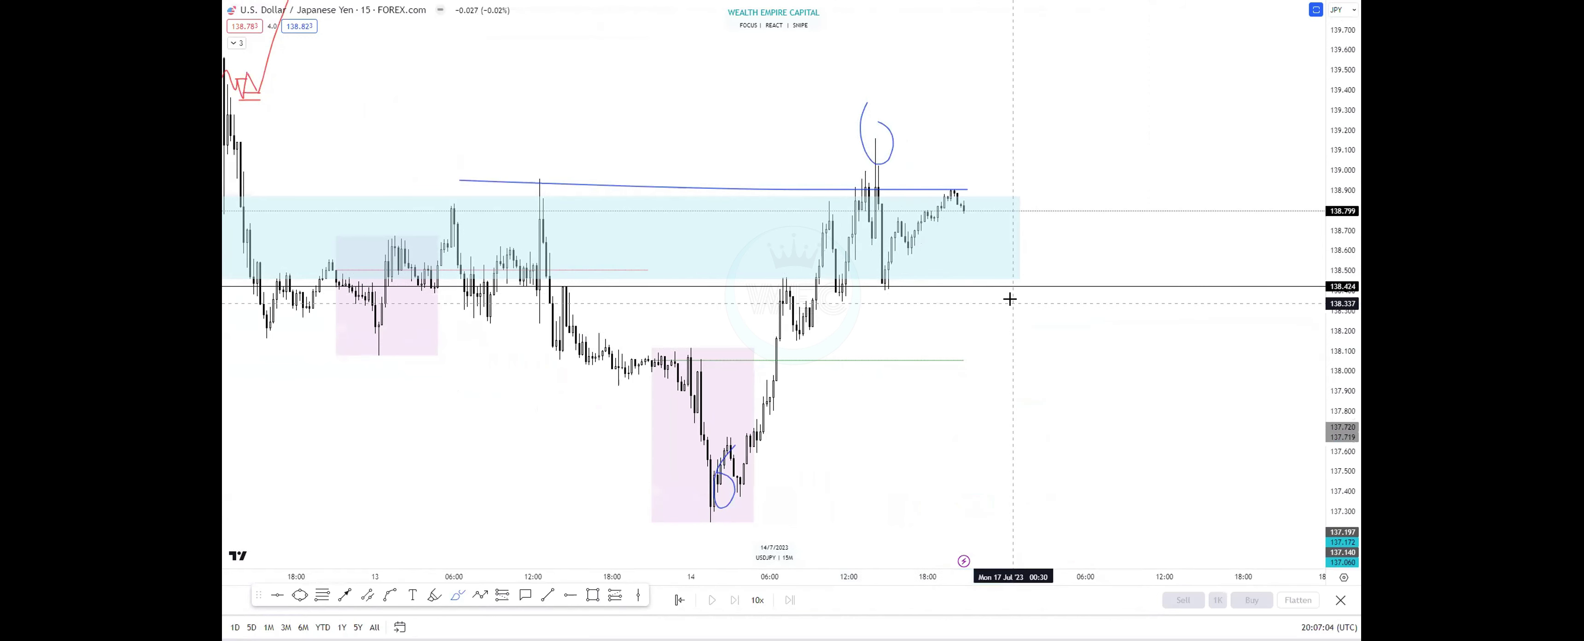
Step: Try a projected decline from the 14 July sell-off to about 137.4, and undo it along with both circles
{"action": "mouse_move", "coordinate": [880, 214]}
{"action": "left_mouse_down"}
{"action": "mouse_move", "coordinate": [892, 276]}
{"action": "mouse_move", "coordinate": [957, 191]}
{"action": "mouse_move", "coordinate": [992, 308]}
{"action": "mouse_move", "coordinate": [1012, 214]}
{"action": "mouse_move", "coordinate": [1046, 354]}
{"action": "mouse_move", "coordinate": [1066, 280]}
{"action": "mouse_move", "coordinate": [1118, 485]}
{"action": "left_mouse_up"}
{"action": "key", "text": "ctrl+z"}
{"action": "key", "text": "ctrl+z"}
{"action": "key", "text": "ctrl+z"}
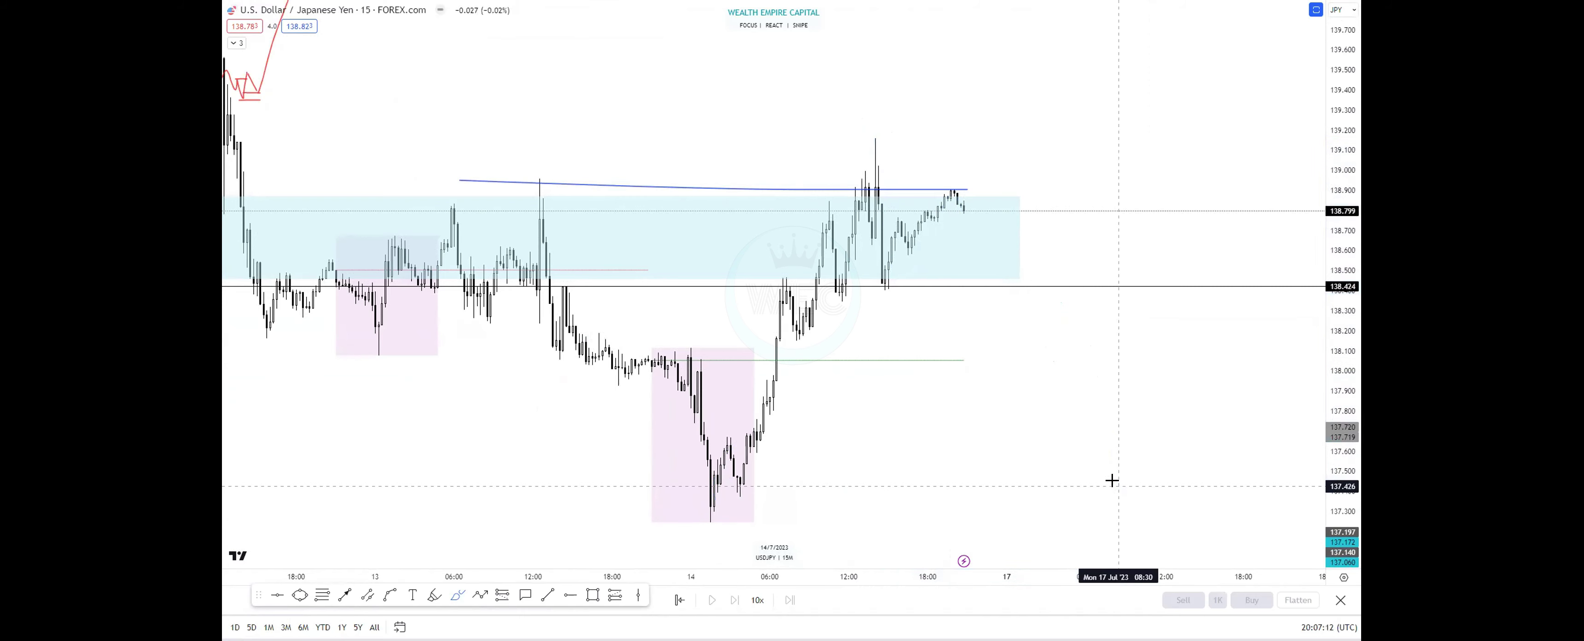
Step: Brush one line connecting the 13 July and 14 July highs and another beneath the latest swing lows near 138.35
{"action": "scroll", "coordinate": [961, 363], "scroll_direction": "down", "scroll_amount": 3}
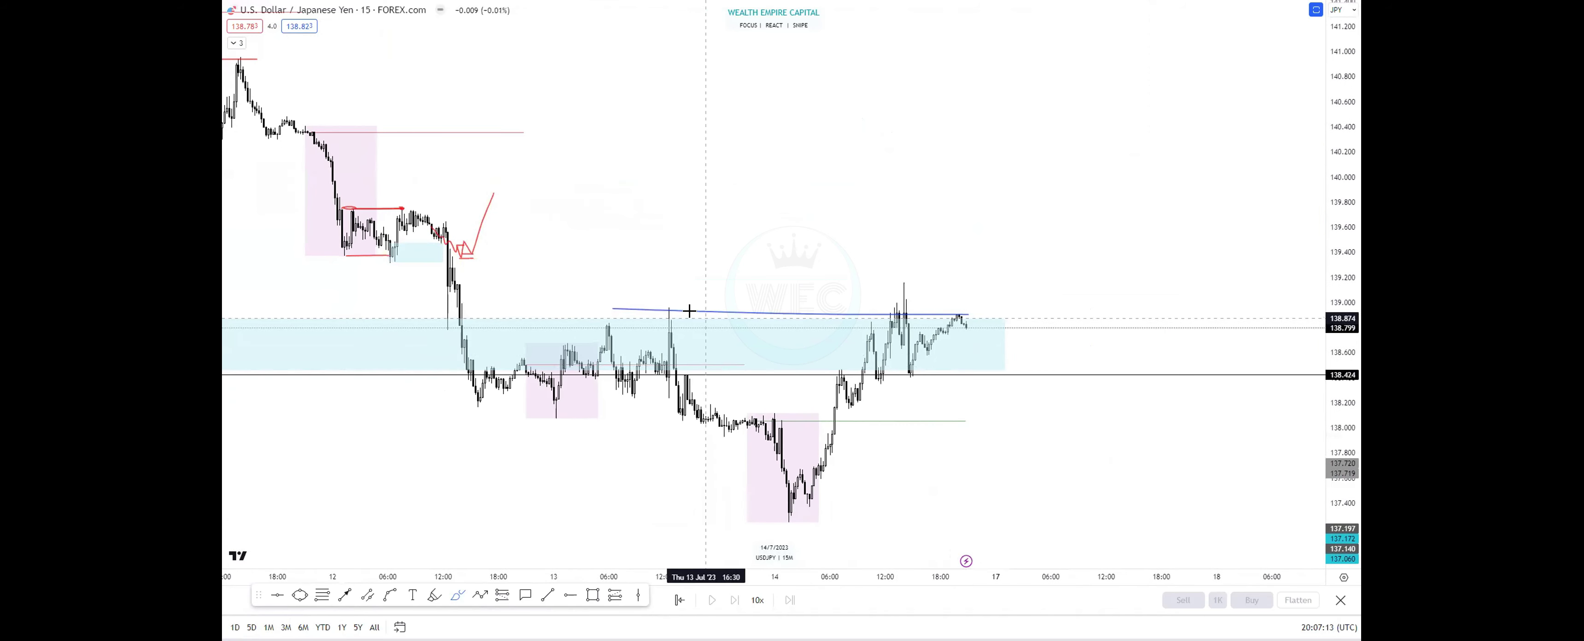
{"action": "left_click_drag", "start_coordinate": [669, 306], "coordinate": [898, 300]}
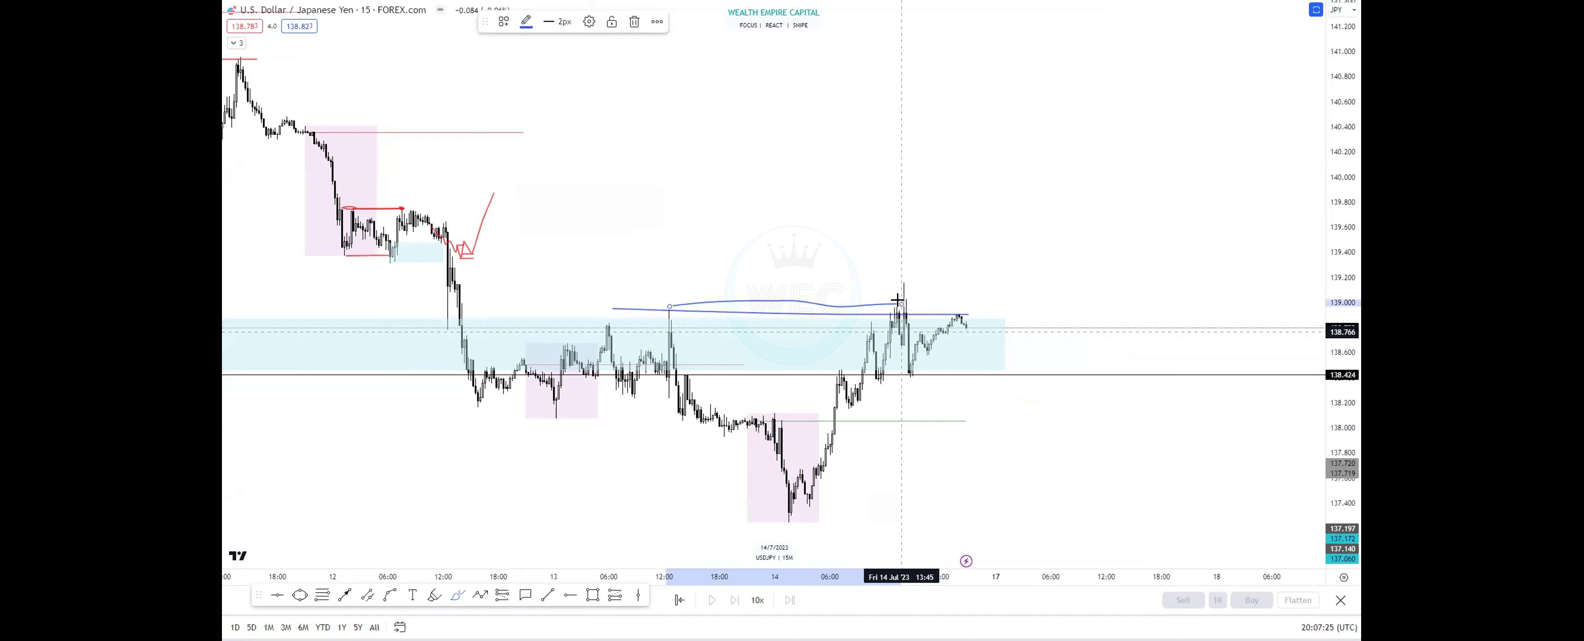
{"action": "left_click", "coordinate": [884, 385]}
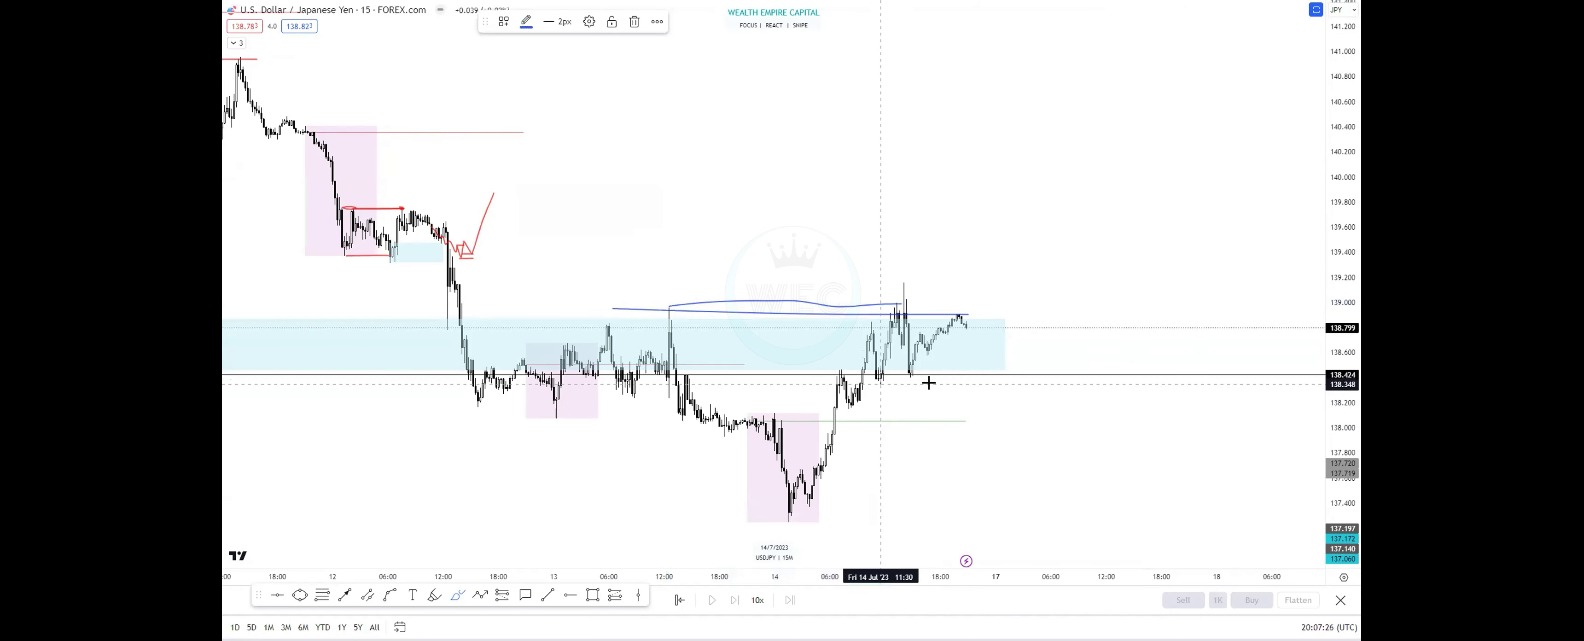
Step: Sketch a projected zigzag decline from the latest candles down to about 137.5 on 17 July
{"action": "left_click", "coordinate": [967, 324]}
{"action": "left_click", "coordinate": [978, 409]}
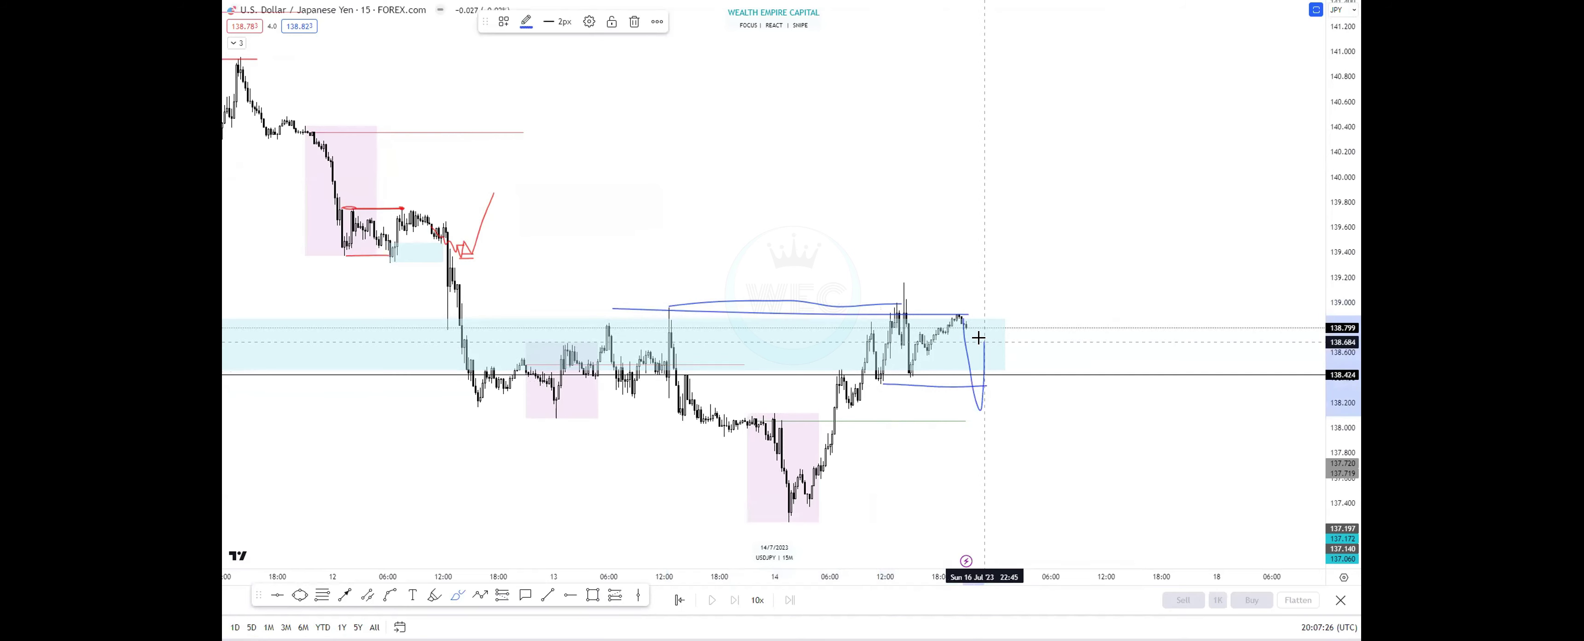
{"action": "left_click_drag", "start_coordinate": [991, 389], "coordinate": [1044, 491]}
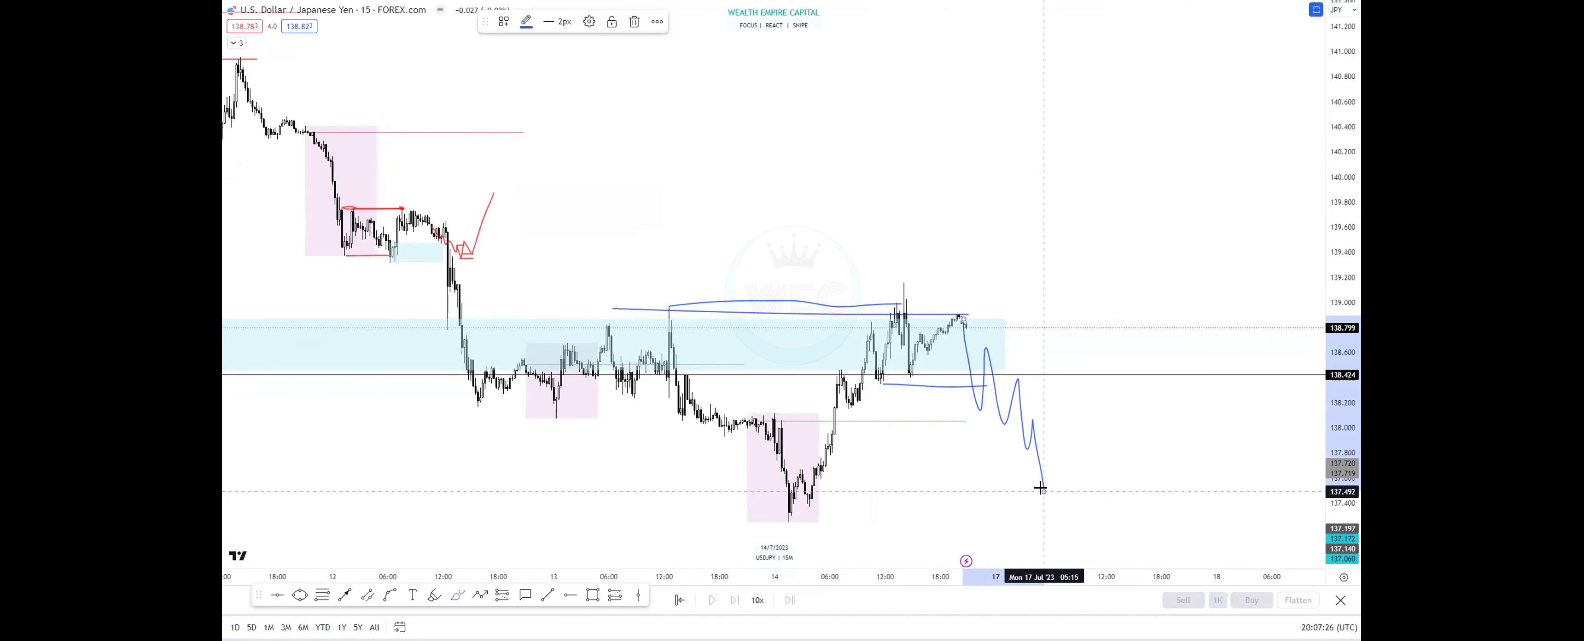
Step: Brush two roughly horizontal lines from the 14 July lows in the purple box out to the end of the projected decline
{"action": "left_click", "coordinate": [785, 515]}
{"action": "left_click", "coordinate": [1040, 517]}
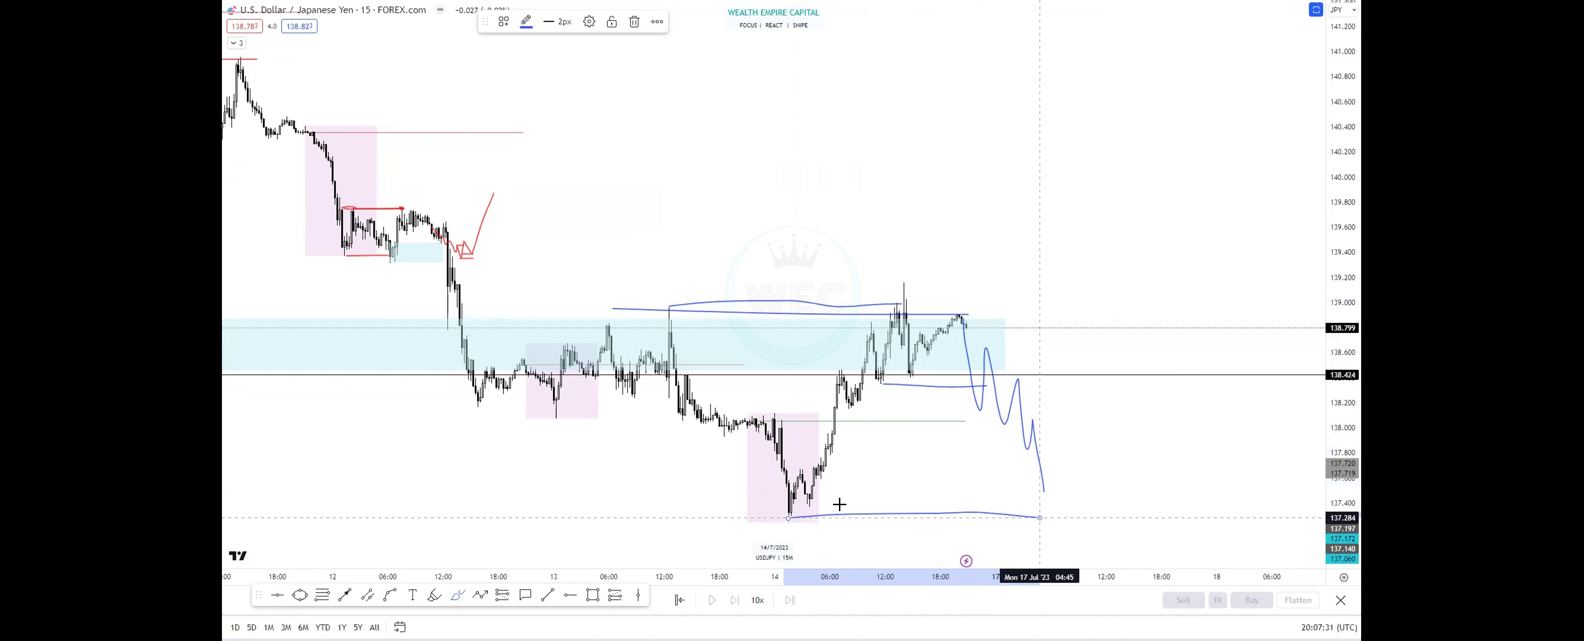
{"action": "left_click", "coordinate": [778, 502]}
{"action": "left_click", "coordinate": [1025, 493]}
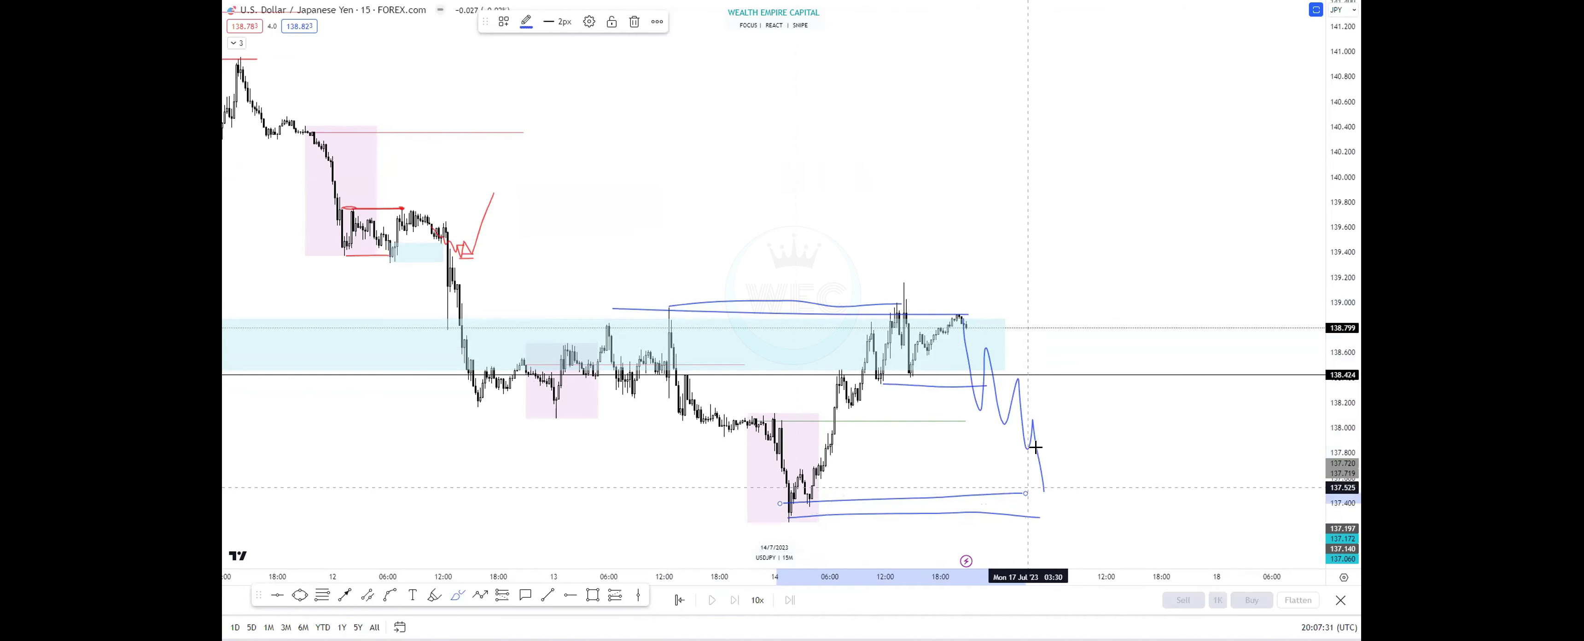
Step: Extend the projection with a bottom around the lower lines and a rally to about 139.85, and circle that bottom
{"action": "mouse_move", "coordinate": [1038, 445]}
{"action": "left_mouse_down"}
{"action": "mouse_move", "coordinate": [1058, 504]}
{"action": "mouse_move", "coordinate": [1061, 443]}
{"action": "mouse_move", "coordinate": [1077, 494]}
{"action": "left_mouse_up"}
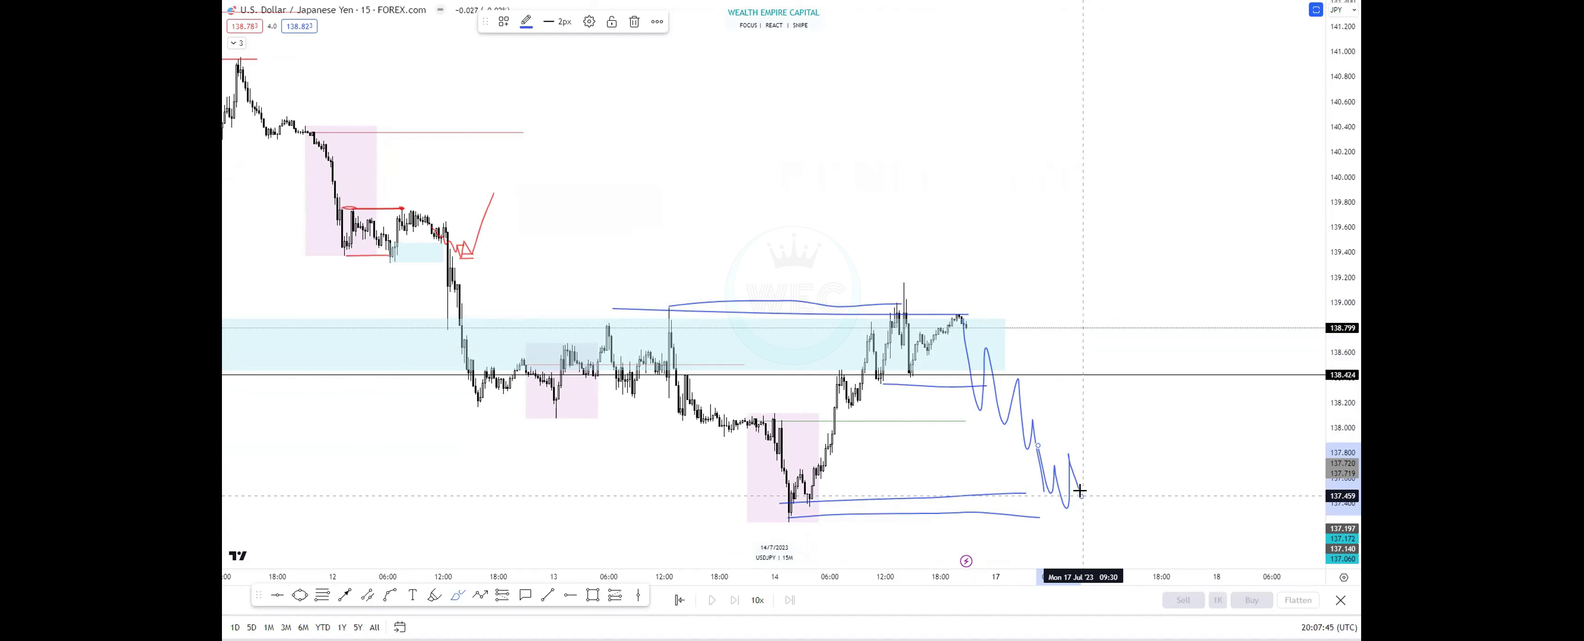
{"action": "left_click_drag", "start_coordinate": [1081, 491], "coordinate": [1095, 483]}
{"action": "mouse_move", "coordinate": [1092, 429]}
{"action": "left_mouse_down"}
{"action": "mouse_move", "coordinate": [1117, 414]}
{"action": "mouse_move", "coordinate": [1142, 193]}
{"action": "left_mouse_up"}
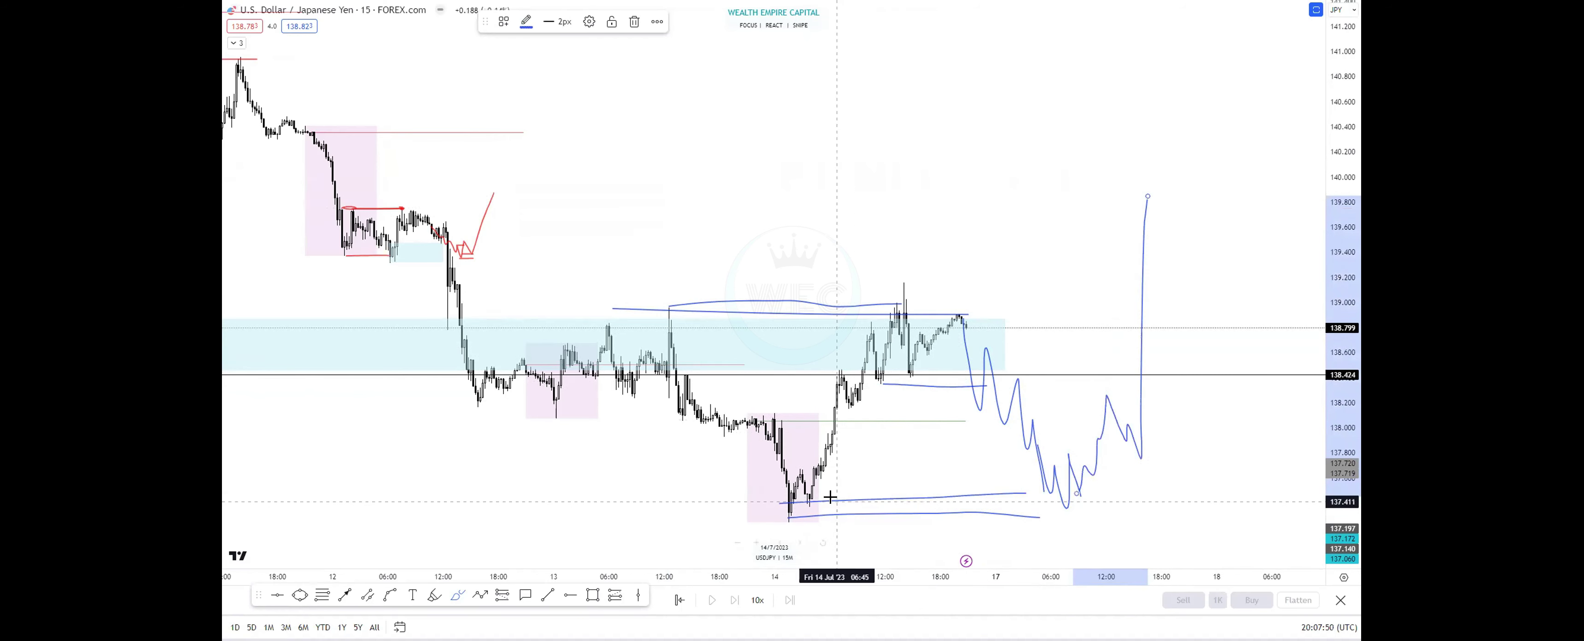
{"action": "mouse_move", "coordinate": [1051, 496]}
{"action": "left_mouse_down"}
{"action": "mouse_move", "coordinate": [1073, 514]}
{"action": "mouse_move", "coordinate": [1070, 486]}
{"action": "left_mouse_up"}
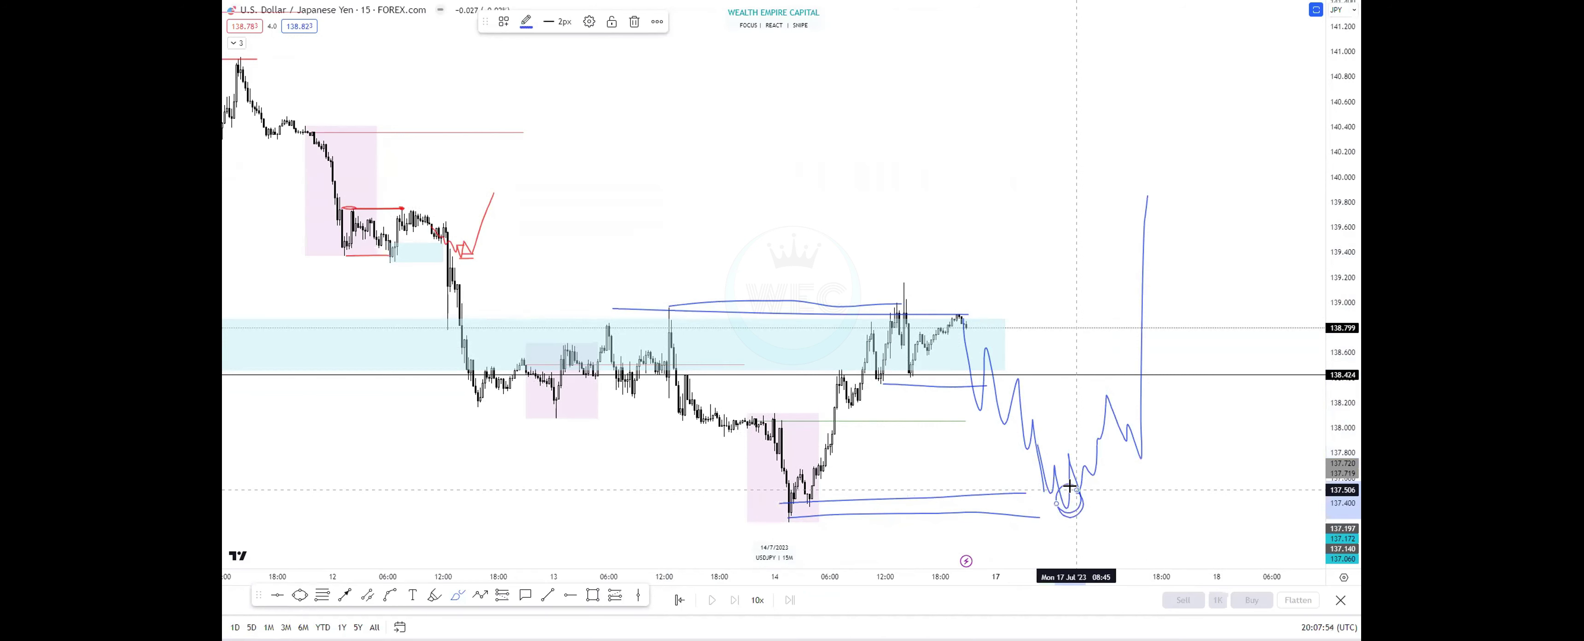
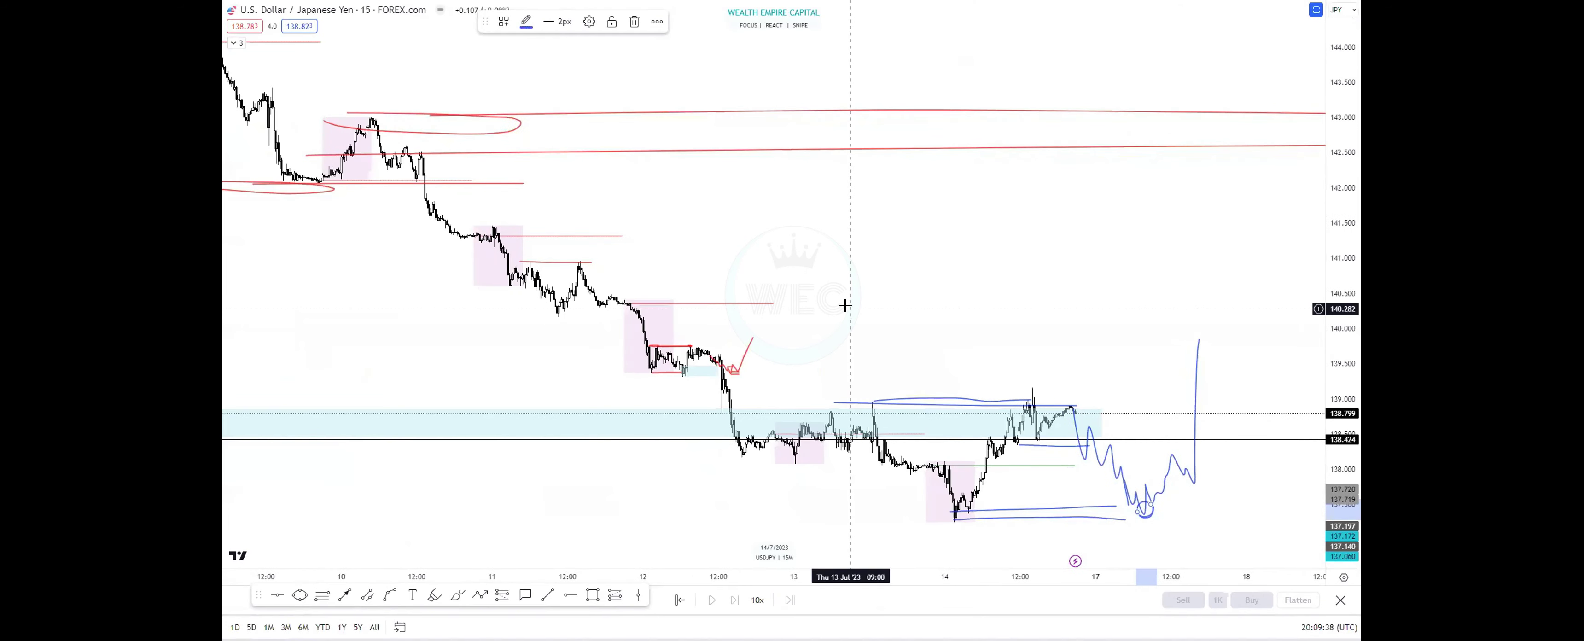
{"action": "scroll", "coordinate": [844, 306], "scroll_direction": "right", "scroll_amount": 5}
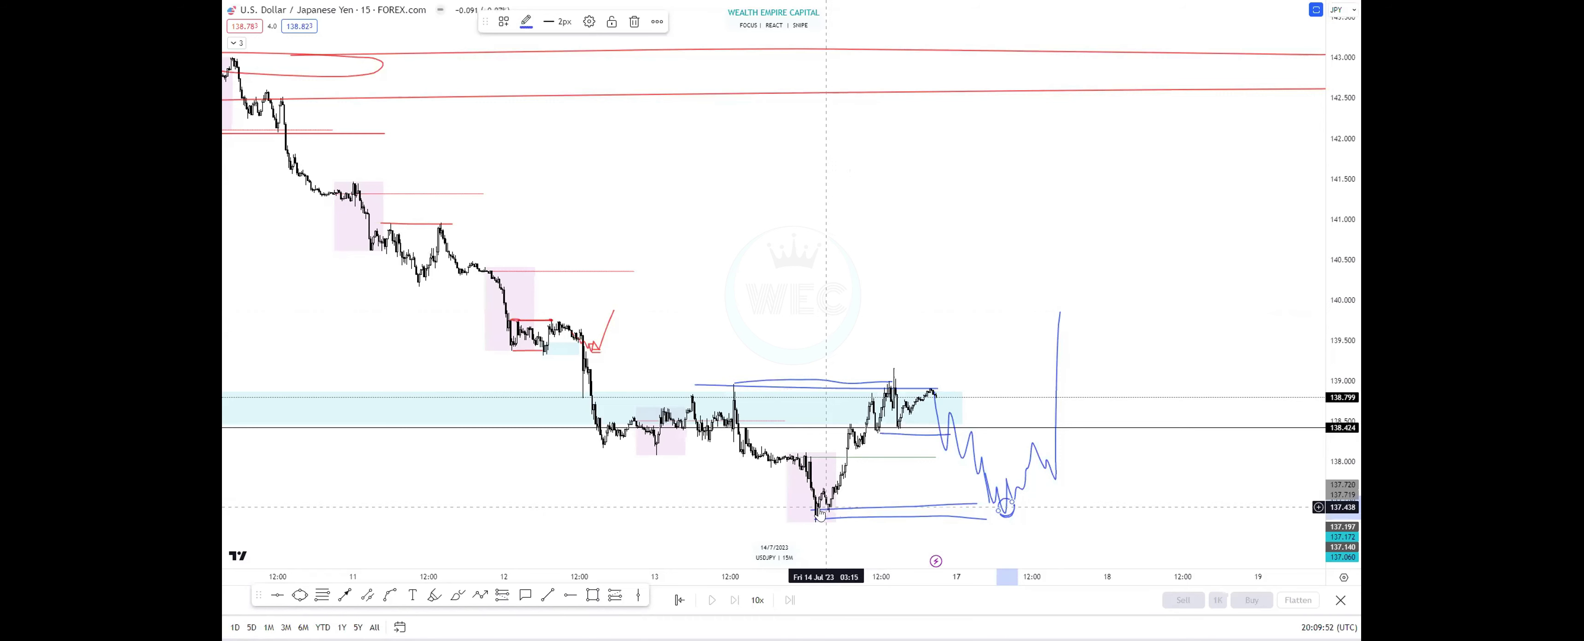
Step: Brush a circle around the 14 July swing low near 137.35 inside the purple box
{"action": "left_click", "coordinate": [831, 466]}
{"action": "left_click", "coordinate": [457, 594]}
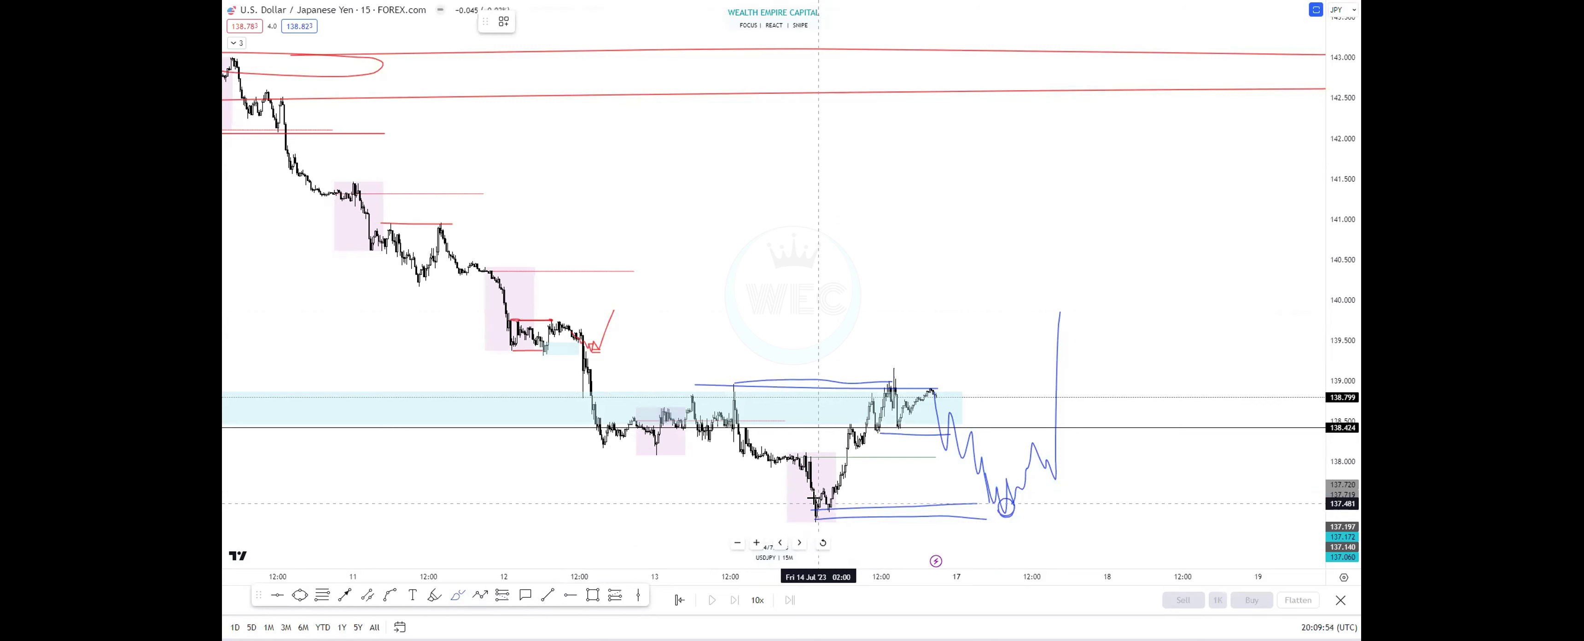
{"action": "left_click_drag", "start_coordinate": [813, 506], "coordinate": [814, 504]}
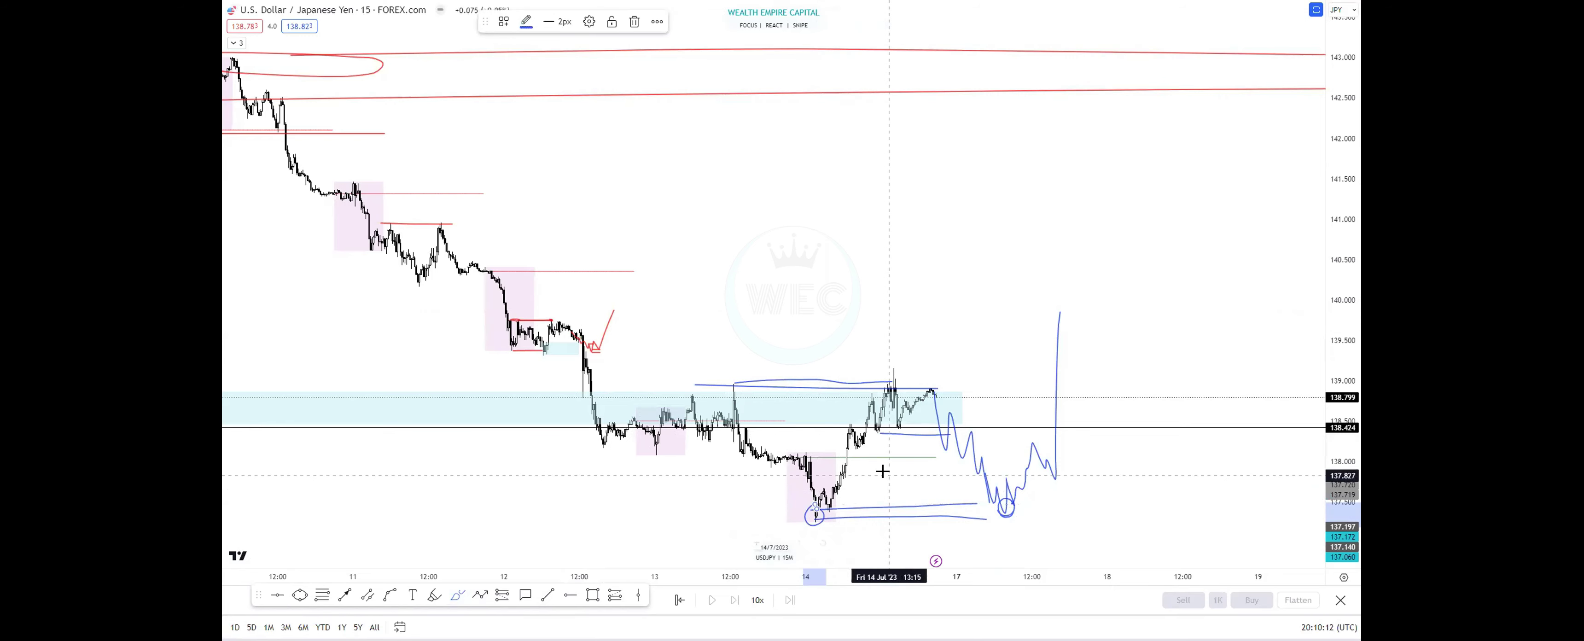
Step: Draw a rectangle over the two lower lines from the circled 14 July low to 17 July, between about 137.51 and 137.23
{"action": "scroll", "coordinate": [878, 466], "scroll_direction": "up", "scroll_amount": 5}
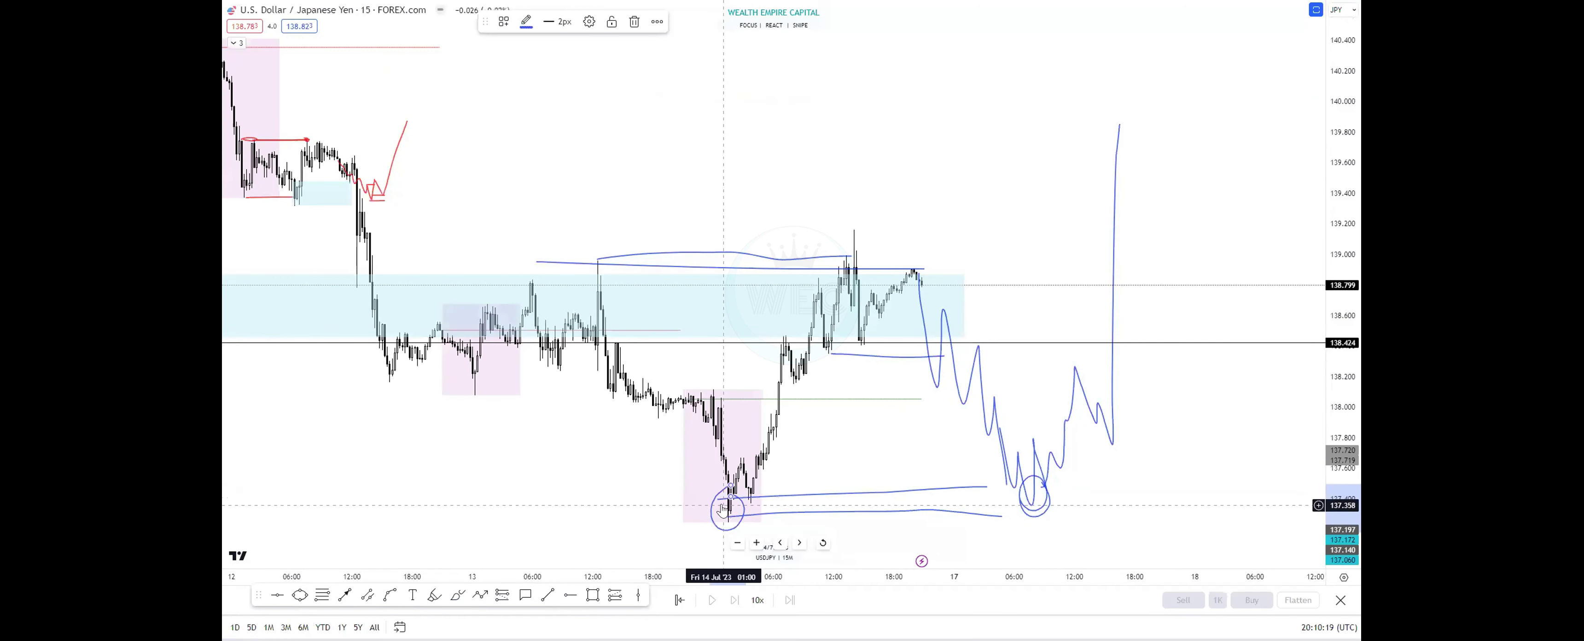
{"action": "scroll", "coordinate": [724, 510], "scroll_direction": "down", "scroll_amount": 2}
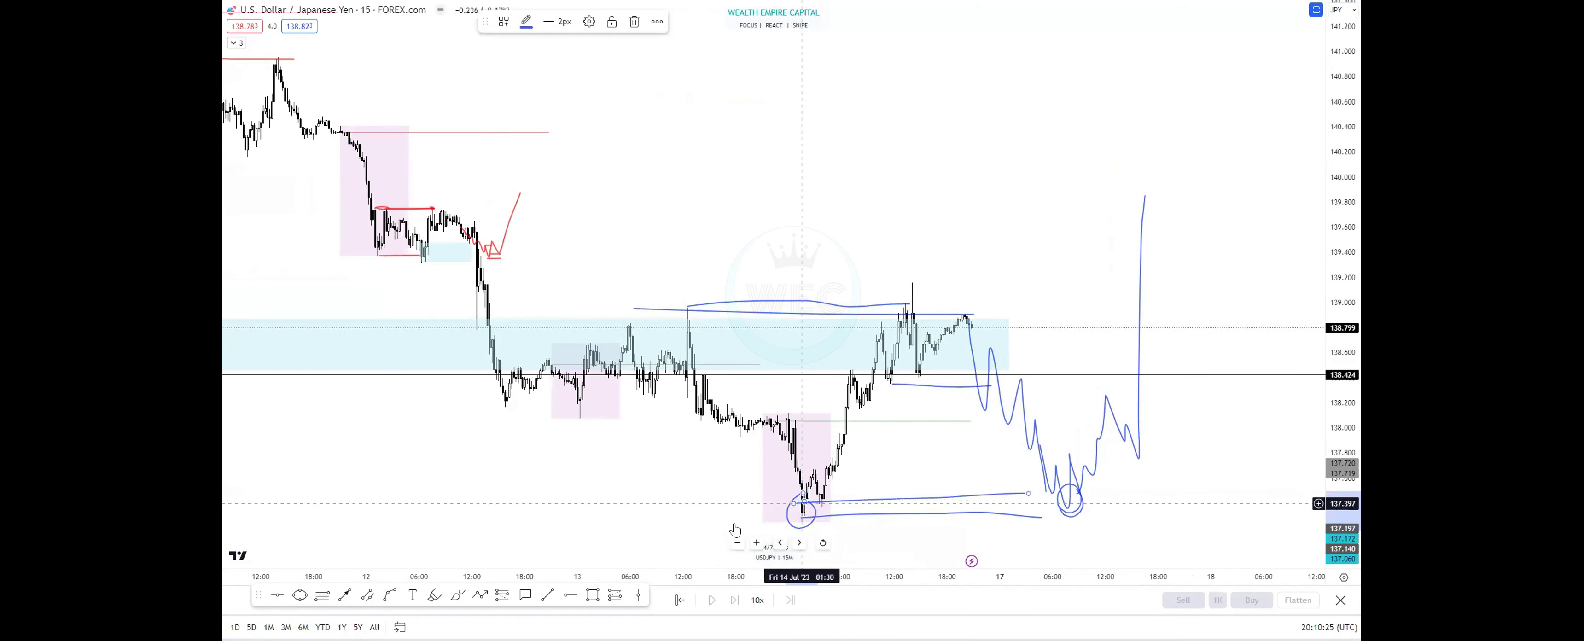
{"action": "left_click", "coordinate": [794, 486]}
{"action": "mouse_move", "coordinate": [794, 486]}
{"action": "left_mouse_down"}
{"action": "mouse_move", "coordinate": [1053, 486]}
{"action": "mouse_move", "coordinate": [1051, 527]}
{"action": "left_mouse_up"}
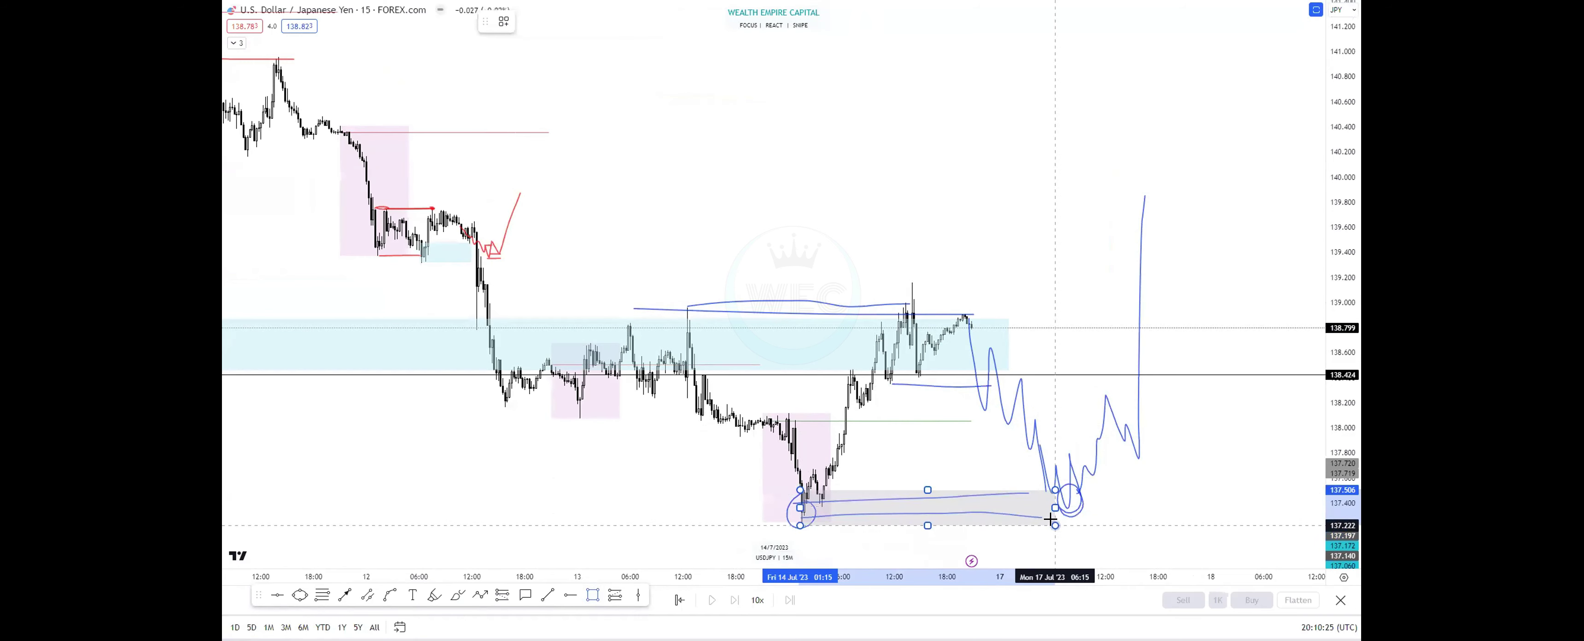
{"action": "scroll", "coordinate": [1014, 414], "scroll_direction": "up", "scroll_amount": 2}
{"action": "scroll", "coordinate": [1015, 414], "scroll_direction": "up", "scroll_amount": 2}
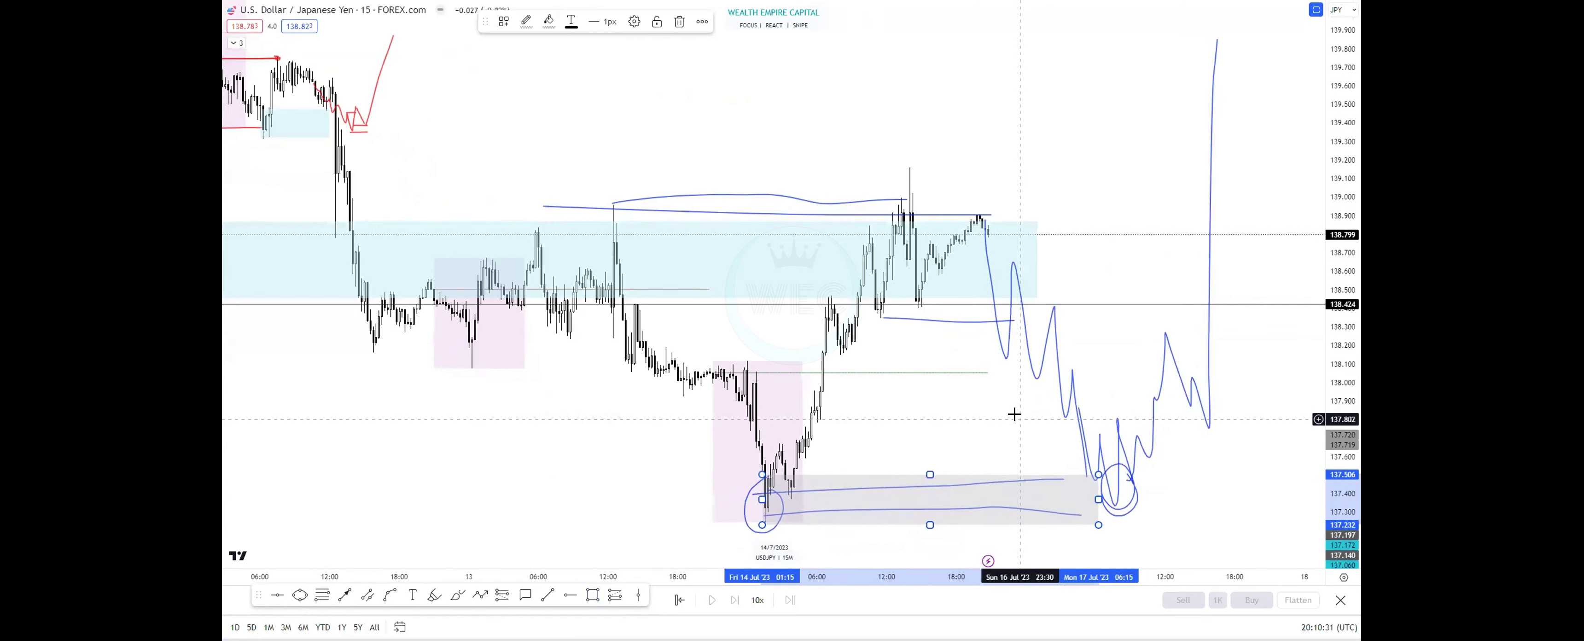
Step: Brush a small circle around the second 14 July low near 137.45, at the upper edge of the grey rectangle
{"action": "left_click", "coordinate": [943, 265]}
{"action": "left_click_drag", "start_coordinate": [942, 264], "coordinate": [767, 265]}
{"action": "key", "text": "Escape"}
{"action": "left_click", "coordinate": [459, 595]}
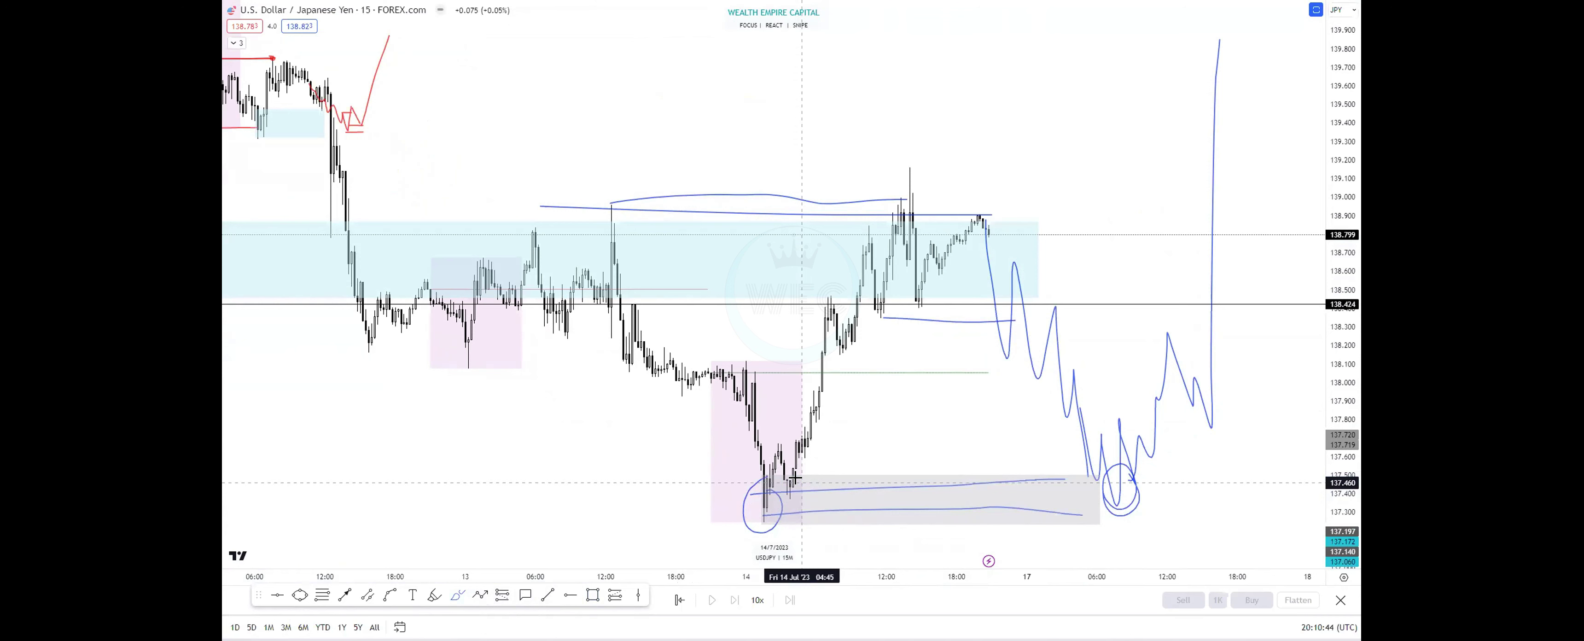
{"action": "mouse_move", "coordinate": [795, 476]}
{"action": "left_mouse_down"}
{"action": "mouse_move", "coordinate": [782, 491]}
{"action": "mouse_move", "coordinate": [797, 478]}
{"action": "left_mouse_up"}
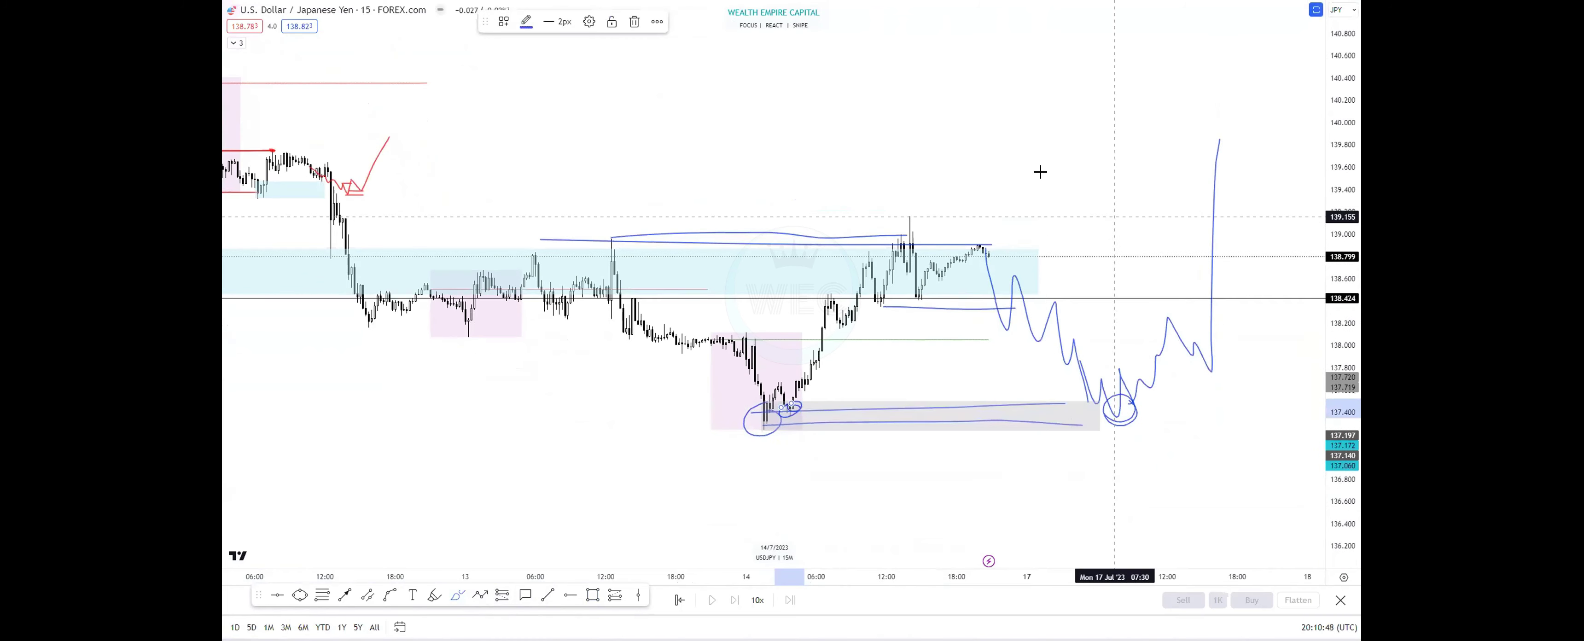
Step: Brush a schematic path in the empty area above the candles, rising to about 141.6, dropping to 140.2 and rallying to 142.3
{"action": "left_click_drag", "start_coordinate": [737, 199], "coordinate": [605, 482]}
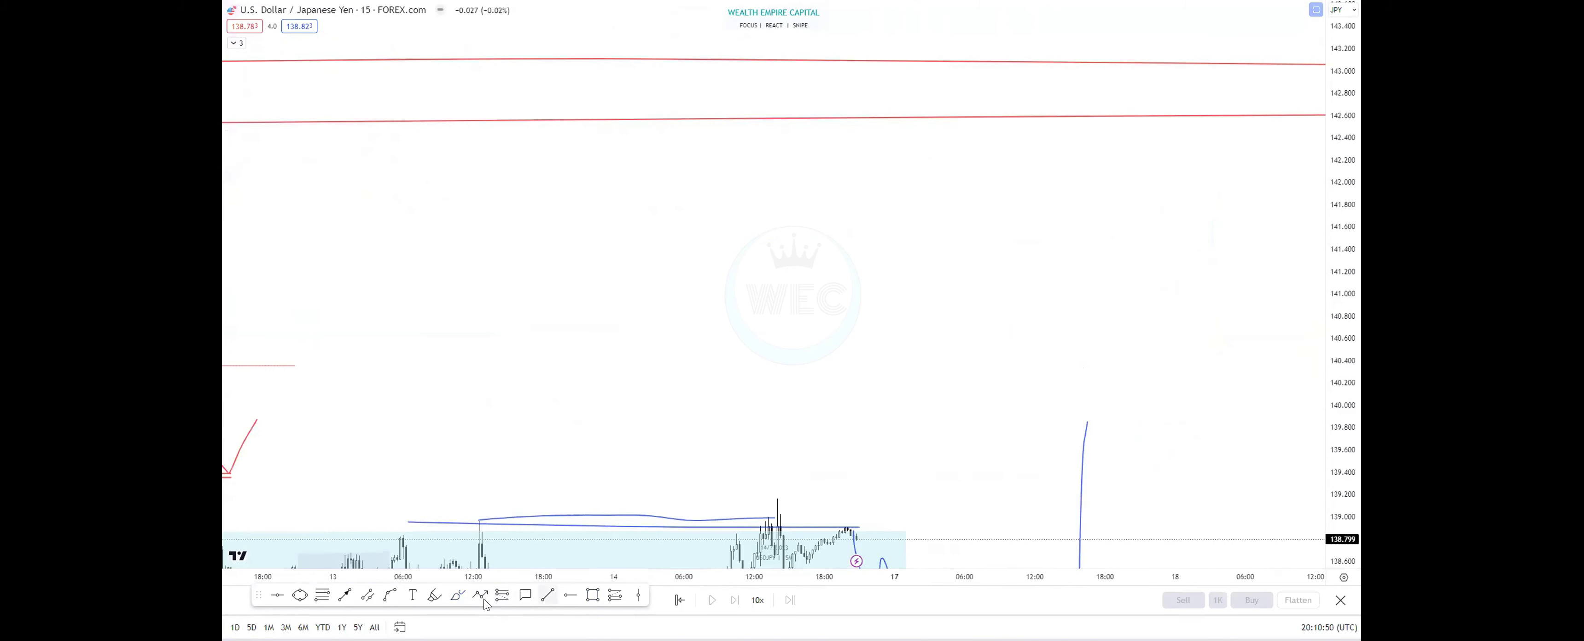
{"action": "left_click", "coordinate": [460, 595]}
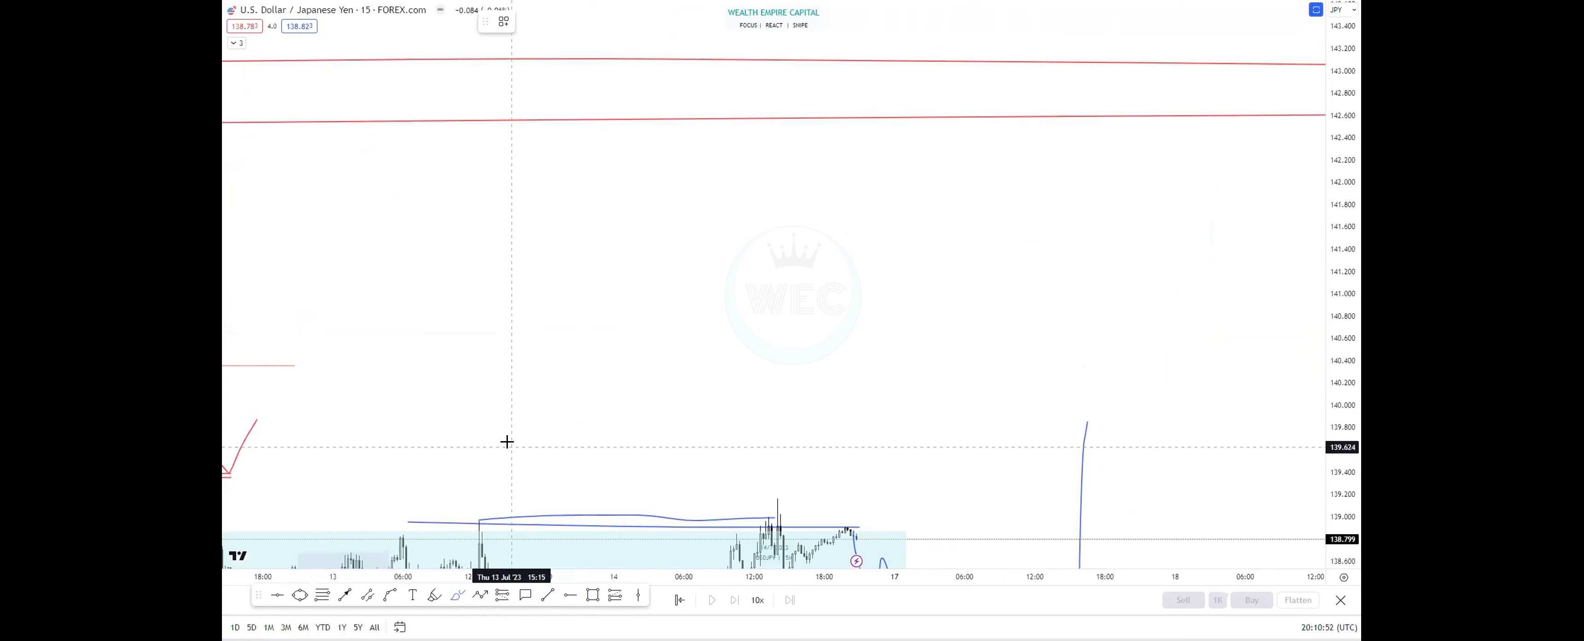
{"action": "mouse_move", "coordinate": [467, 425]}
{"action": "left_mouse_down"}
{"action": "mouse_move", "coordinate": [629, 213]}
{"action": "mouse_move", "coordinate": [691, 389]}
{"action": "mouse_move", "coordinate": [772, 149]}
{"action": "left_mouse_up"}
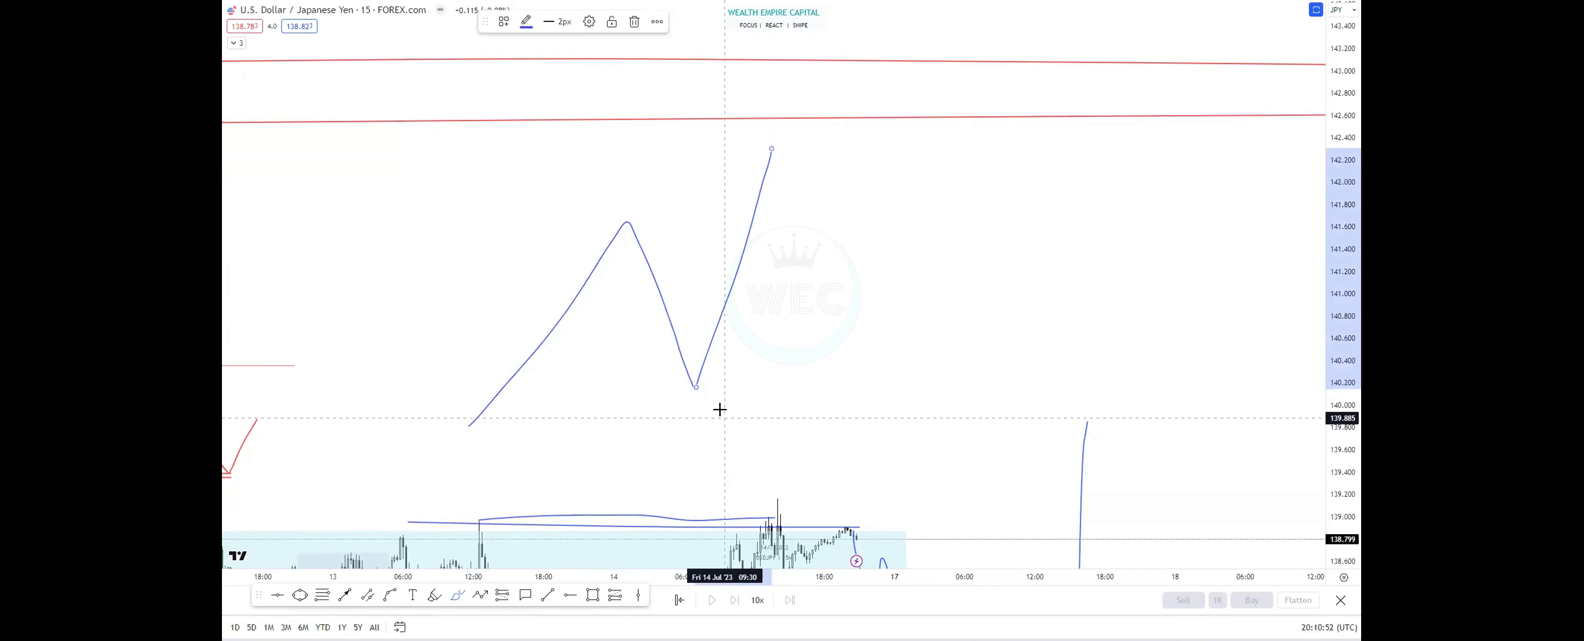
Step: Try a small box, pullback and circle at the schematic path's lower turn, and remove these strokes again
{"action": "mouse_move", "coordinate": [683, 360]}
{"action": "left_mouse_down"}
{"action": "mouse_move", "coordinate": [711, 360]}
{"action": "mouse_move", "coordinate": [693, 384]}
{"action": "mouse_move", "coordinate": [688, 365]}
{"action": "left_mouse_up"}
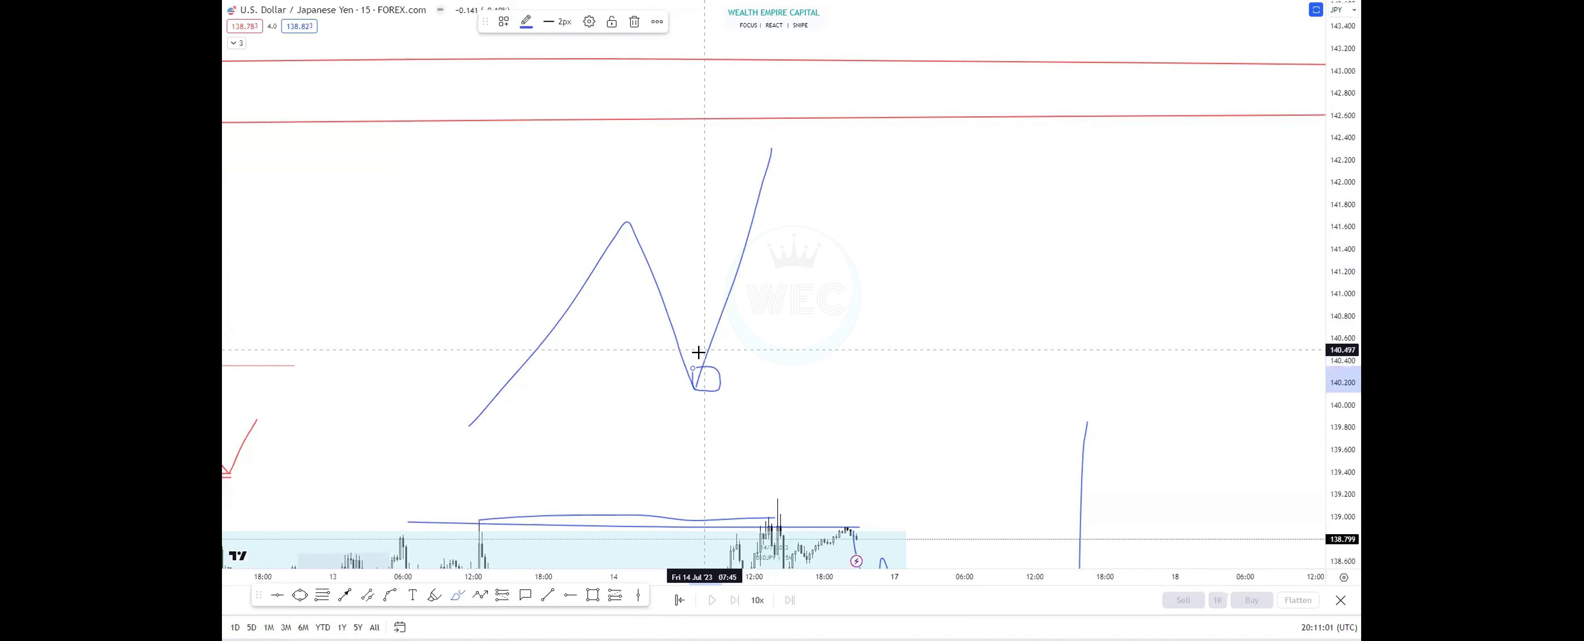
{"action": "left_click_drag", "start_coordinate": [703, 363], "coordinate": [719, 321]}
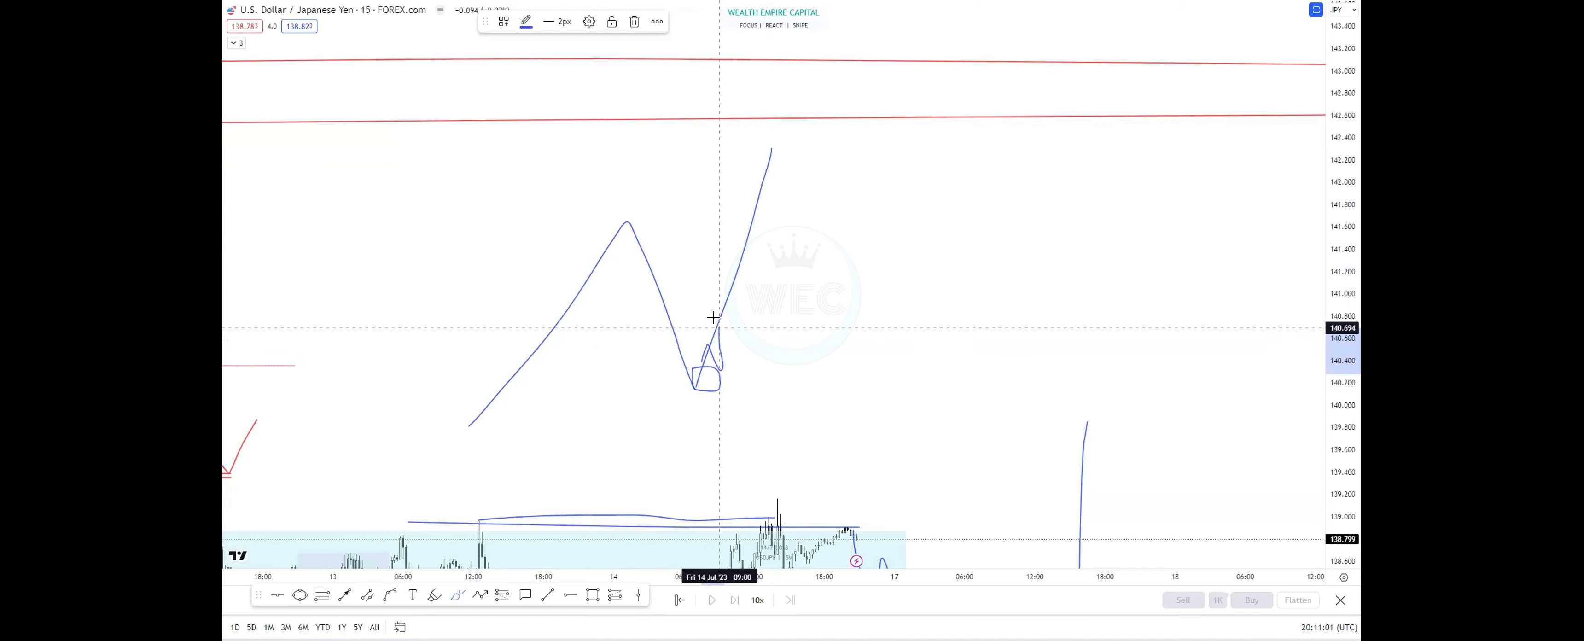
{"action": "left_click_drag", "start_coordinate": [717, 364], "coordinate": [720, 367]}
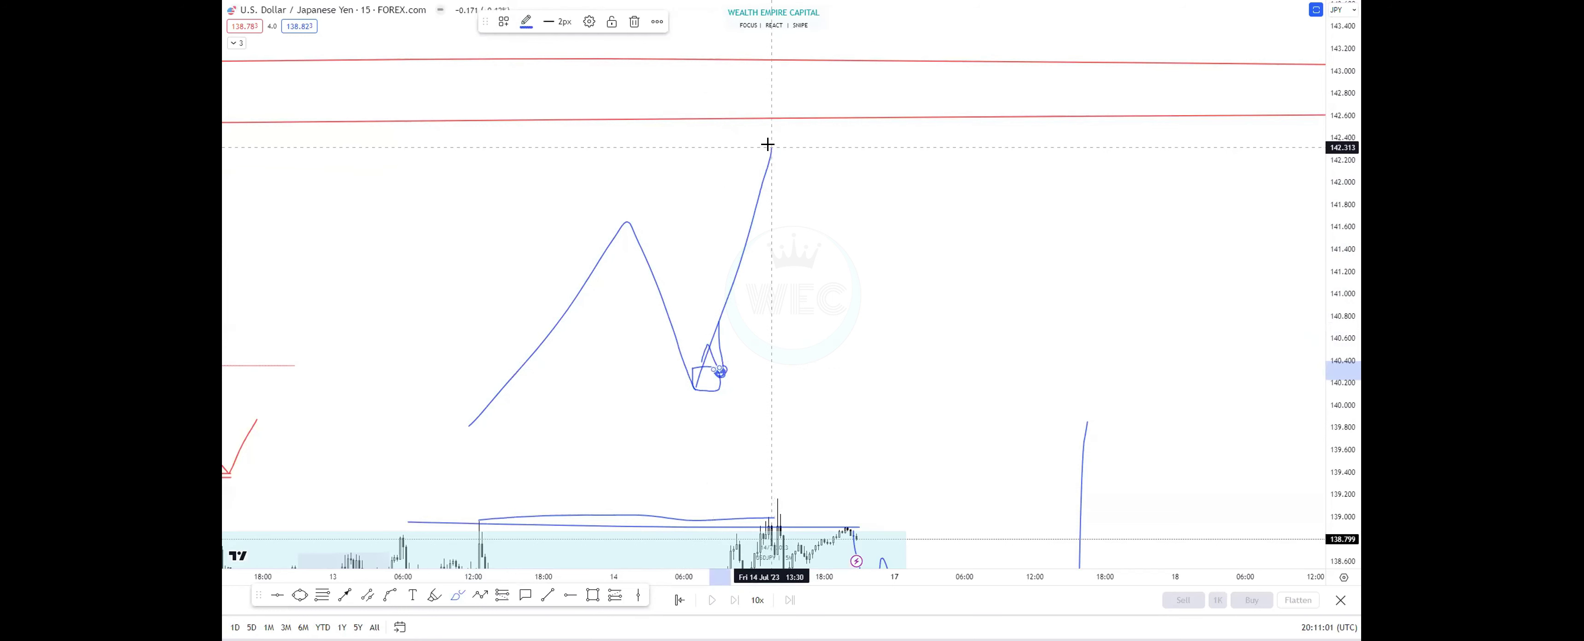
{"action": "left_click_drag", "start_coordinate": [772, 149], "coordinate": [822, 289]}
{"action": "key", "text": "Delete"}
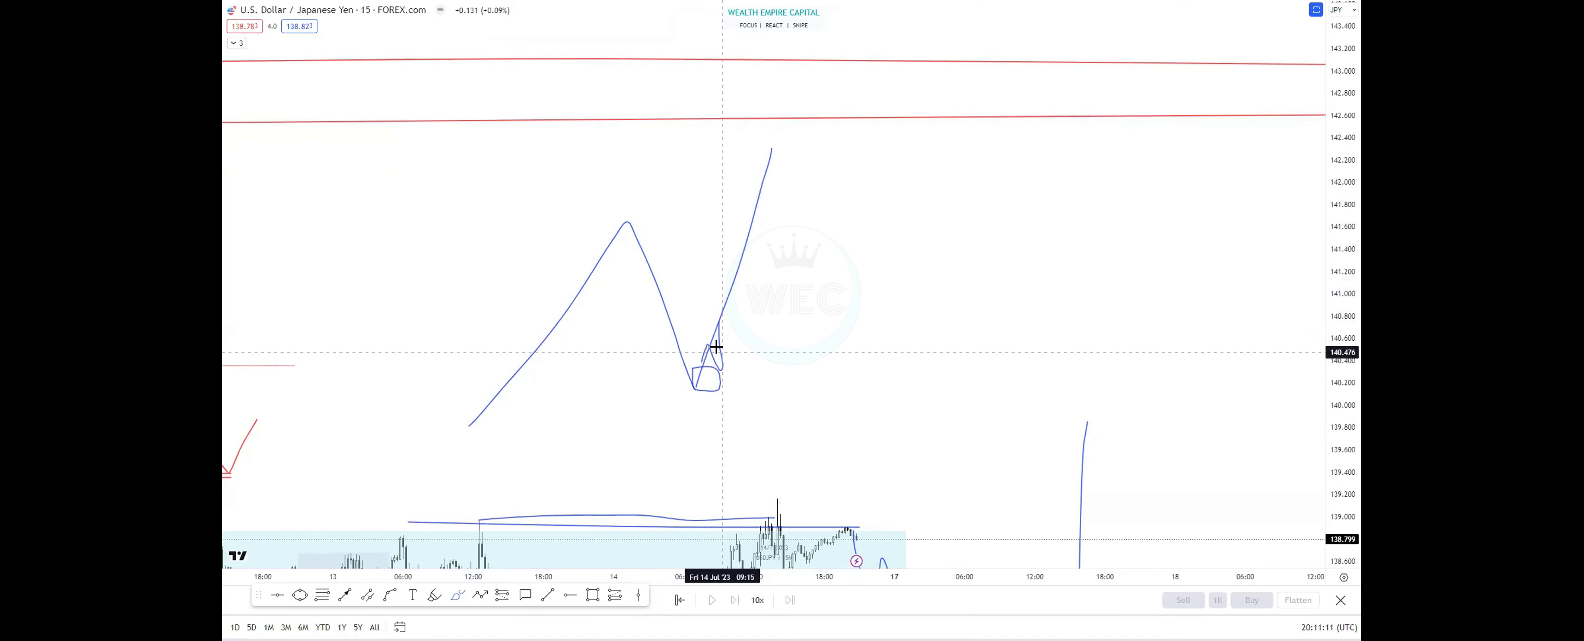
{"action": "key", "text": "ctrl+z"}
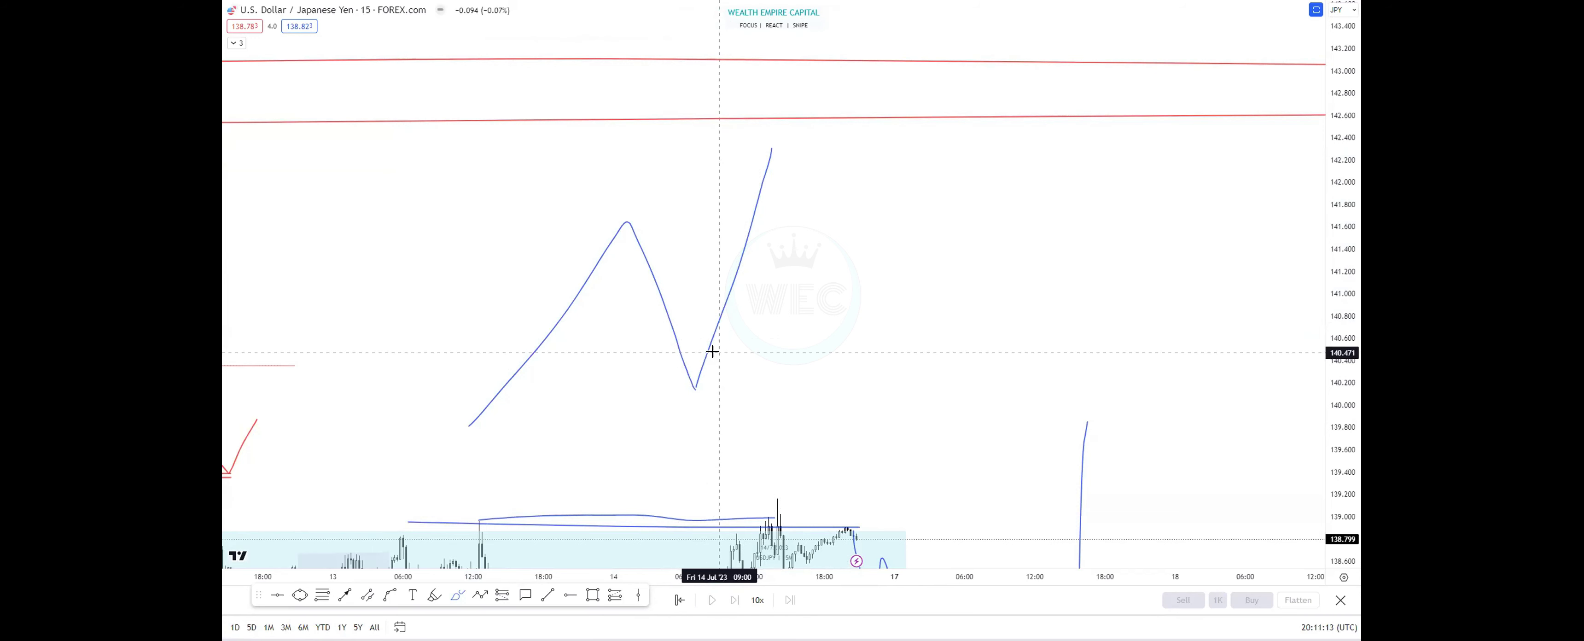
Step: Brush an open box around the schematic path's lower turn near 140.2, with a small pullback into it and a line at about 140.5
{"action": "left_click_drag", "start_coordinate": [700, 370], "coordinate": [690, 391]}
{"action": "mouse_move", "coordinate": [699, 341]}
{"action": "left_mouse_down"}
{"action": "mouse_move", "coordinate": [710, 365]}
{"action": "mouse_move", "coordinate": [717, 316]}
{"action": "mouse_move", "coordinate": [714, 343]}
{"action": "mouse_move", "coordinate": [764, 346]}
{"action": "mouse_move", "coordinate": [763, 370]}
{"action": "left_mouse_up"}
Step: Try extending the schematic path with a second drop to about 140.2 and a rally above 143, and undo these strokes
{"action": "mouse_move", "coordinate": [768, 146]}
{"action": "left_mouse_down"}
{"action": "mouse_move", "coordinate": [838, 379]}
{"action": "mouse_move", "coordinate": [944, 11]}
{"action": "left_mouse_up"}
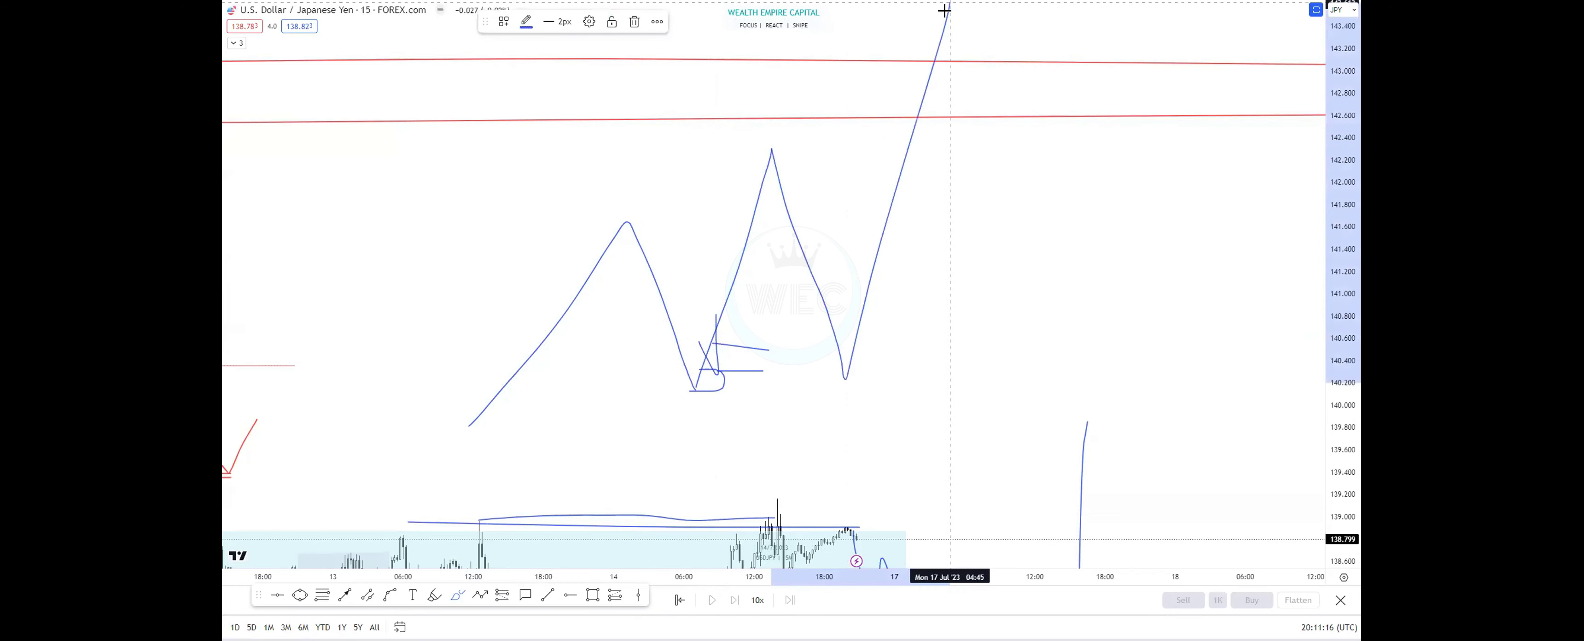
{"action": "left_click_drag", "start_coordinate": [724, 377], "coordinate": [845, 368]}
{"action": "key", "text": "ctrl+z"}
{"action": "key", "text": "ctrl+z"}
{"action": "key", "text": "ctrl+z"}
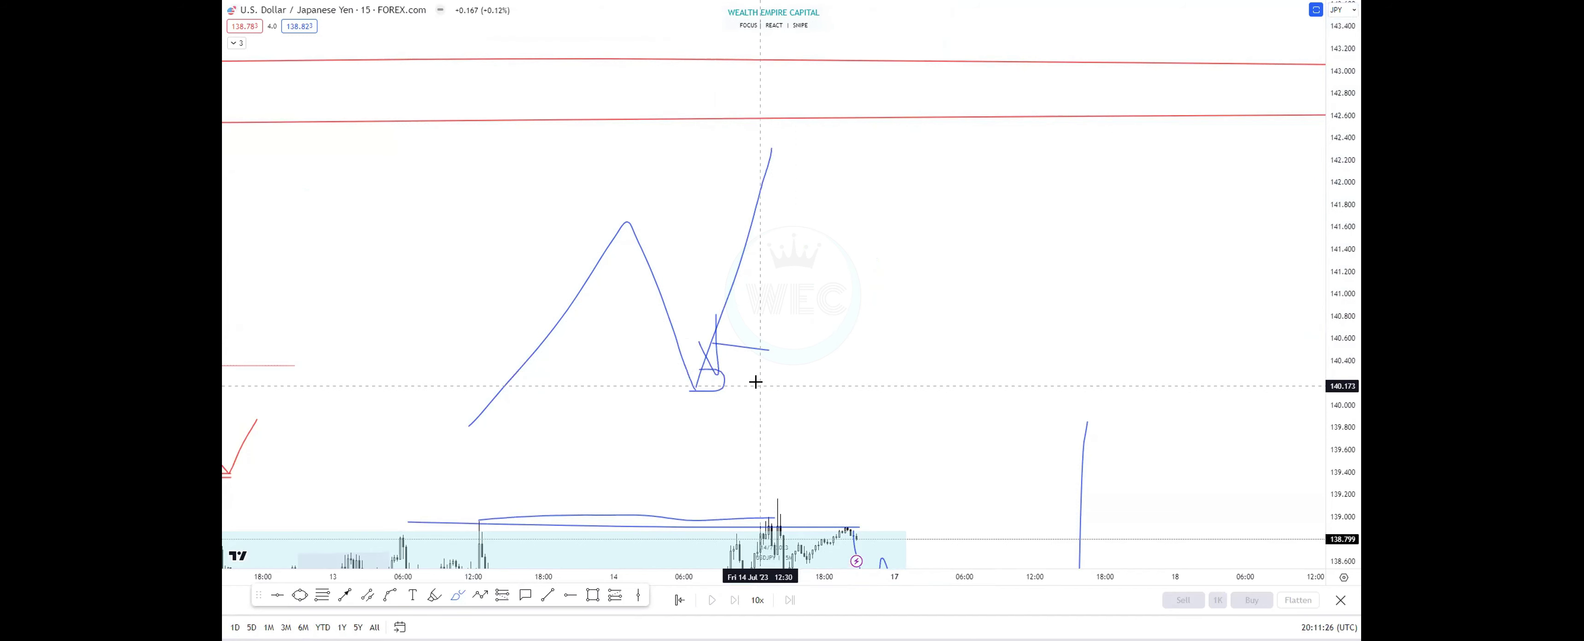
{"action": "scroll", "coordinate": [756, 383], "scroll_direction": "down", "scroll_amount": 3}
{"action": "left_click_drag", "start_coordinate": [777, 469], "coordinate": [811, 260]}
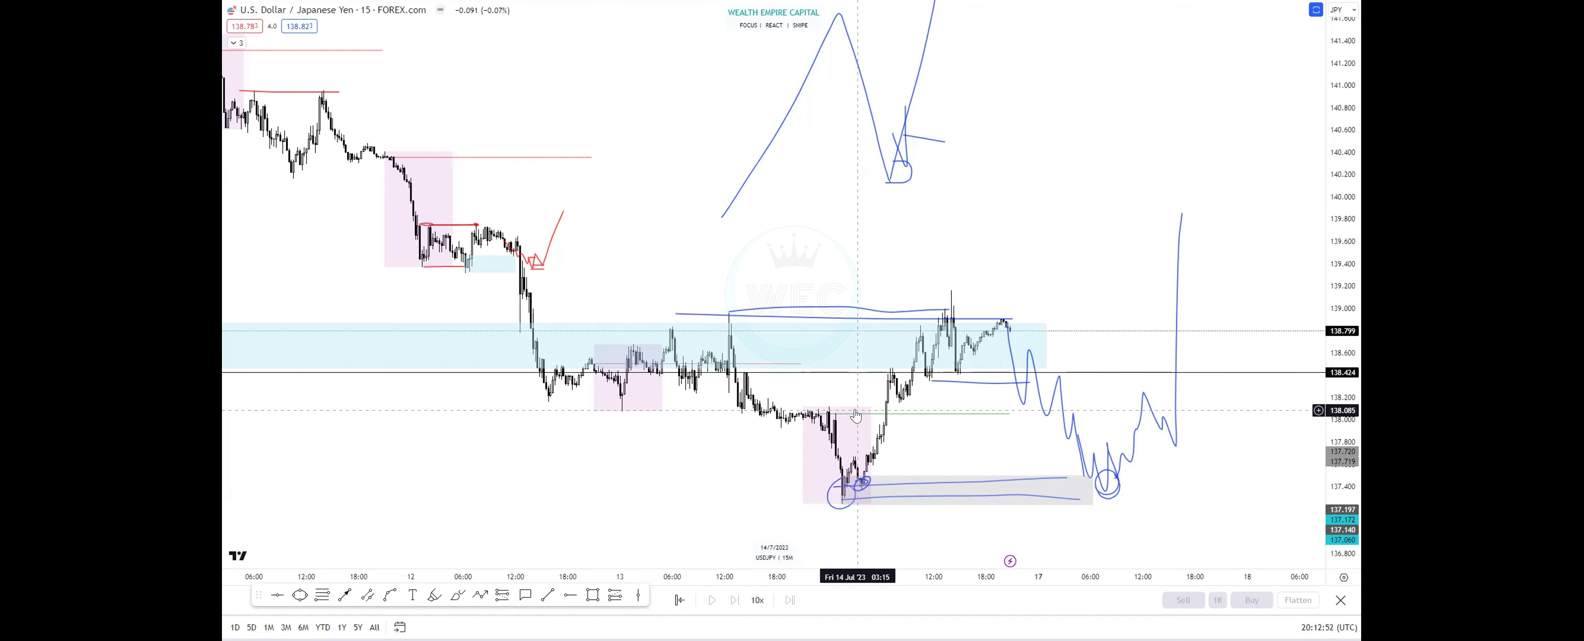
Step: Switch to the browser's GBPUSD chart and change it to USDJPY on the 4-hour timeframe
{"action": "key", "text": "super+d"}
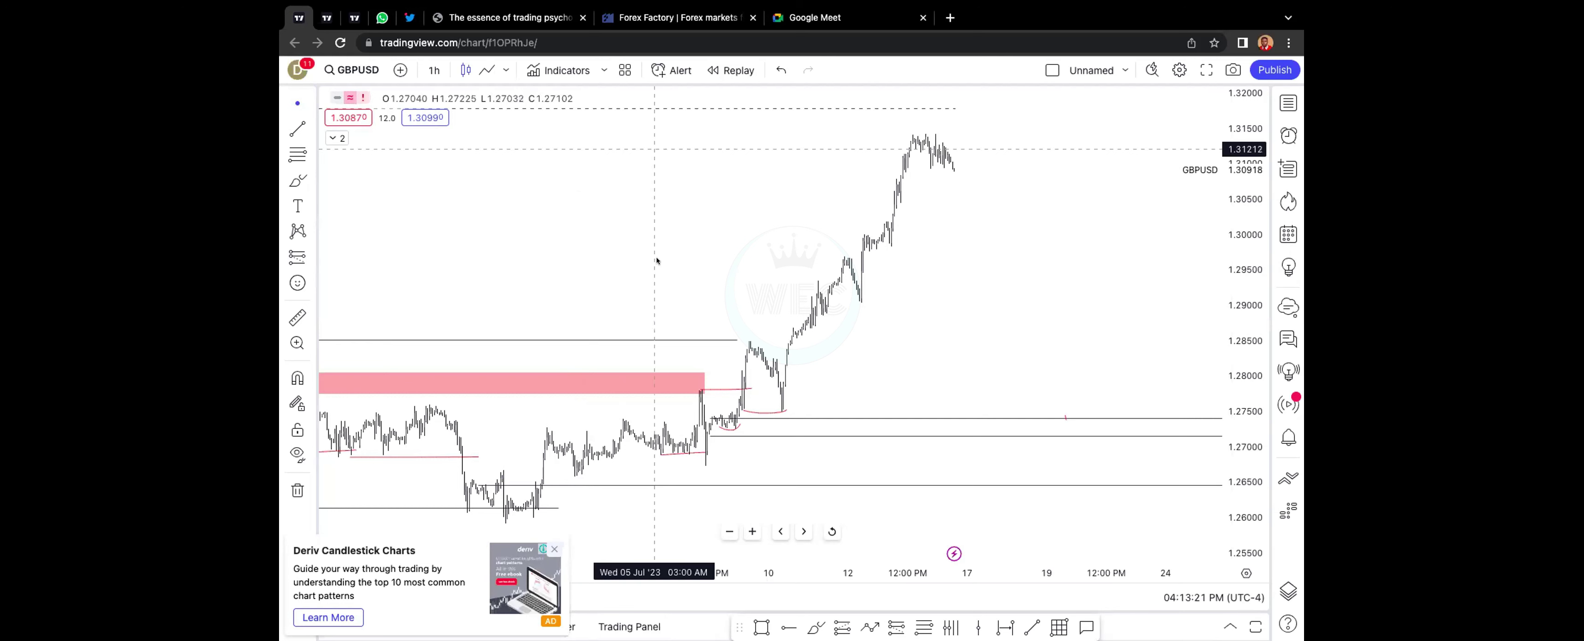
{"action": "scroll", "coordinate": [664, 270], "scroll_direction": "right", "scroll_amount": 5}
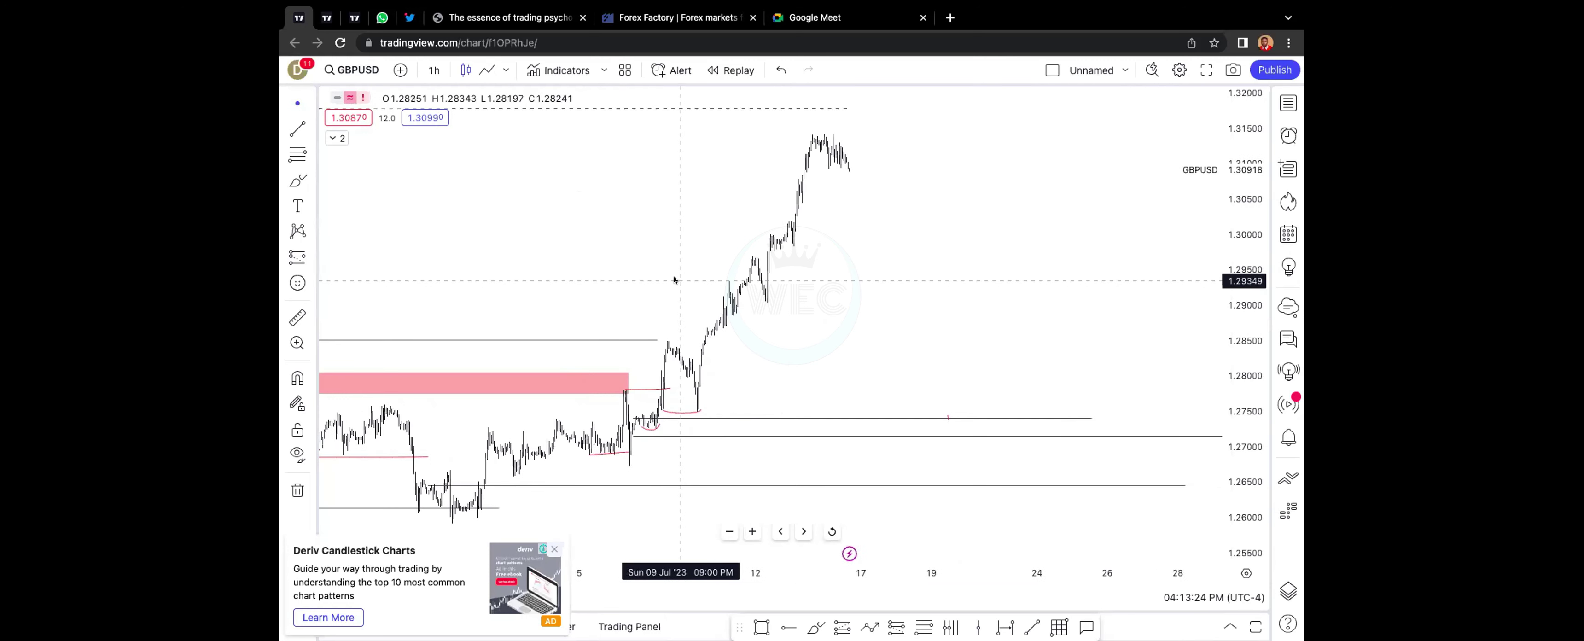
{"action": "scroll", "coordinate": [674, 280], "scroll_direction": "right", "scroll_amount": 5}
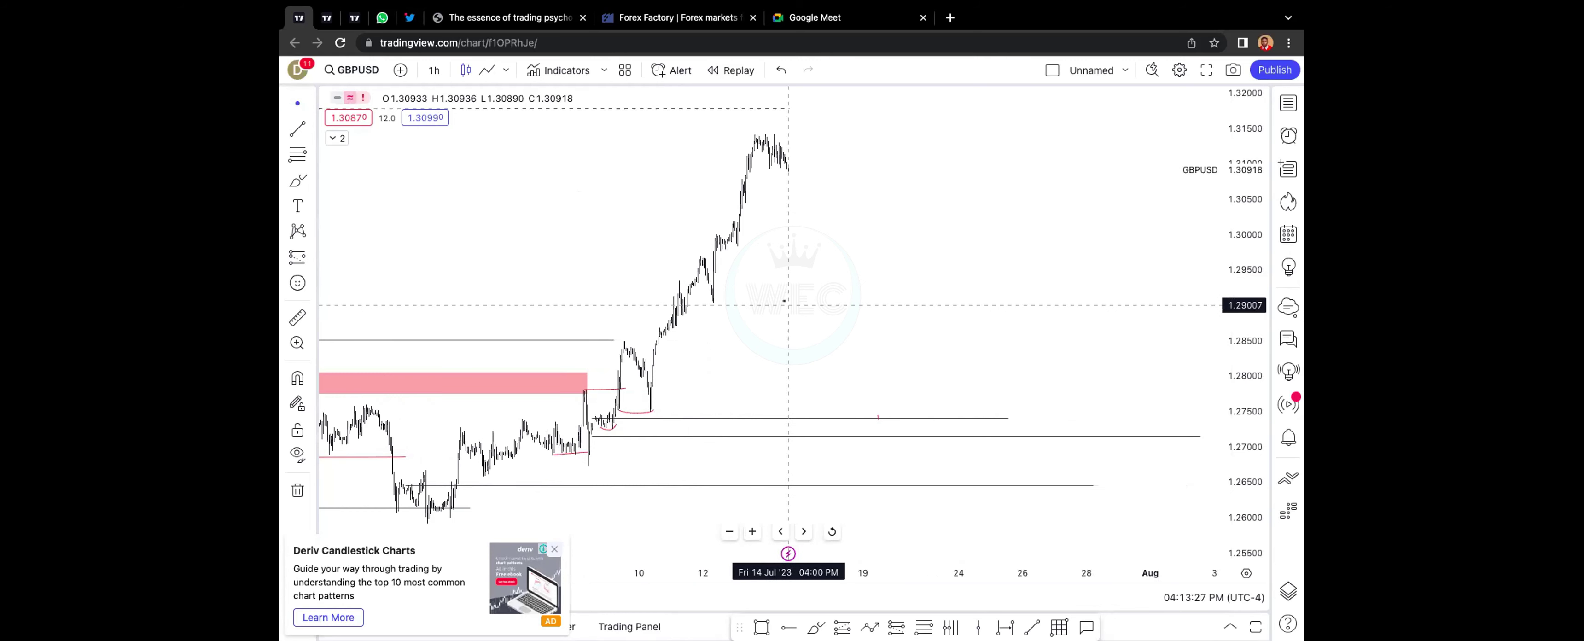
{"action": "type", "text": "USDJPY"}
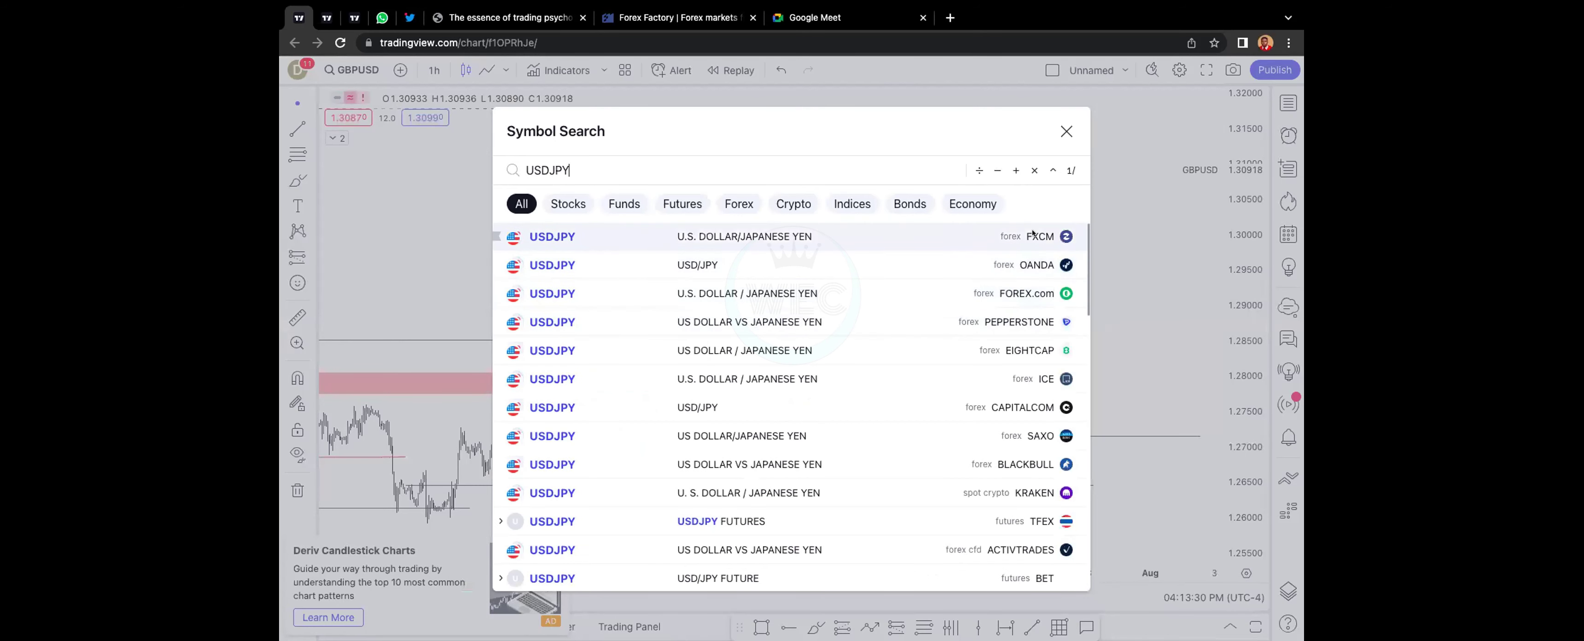
{"action": "key", "text": "Escape"}
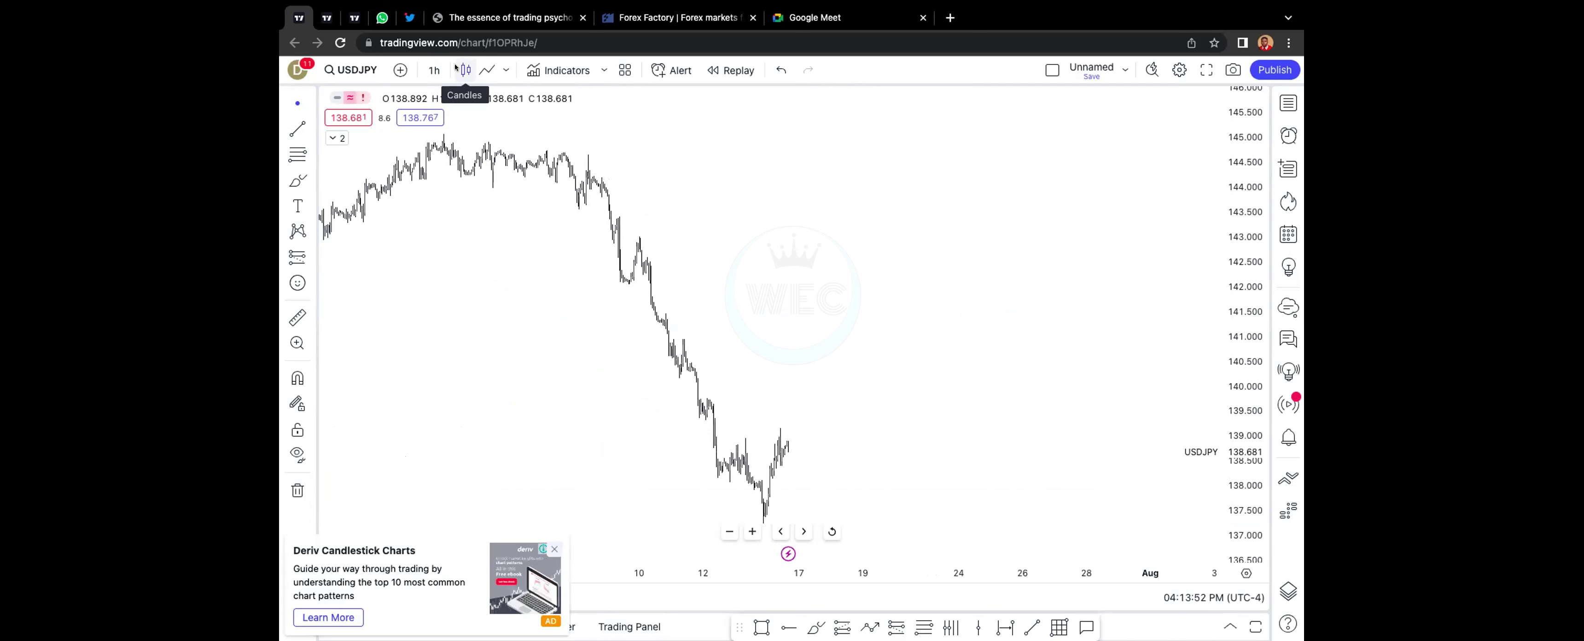
{"action": "left_click", "coordinate": [434, 69]}
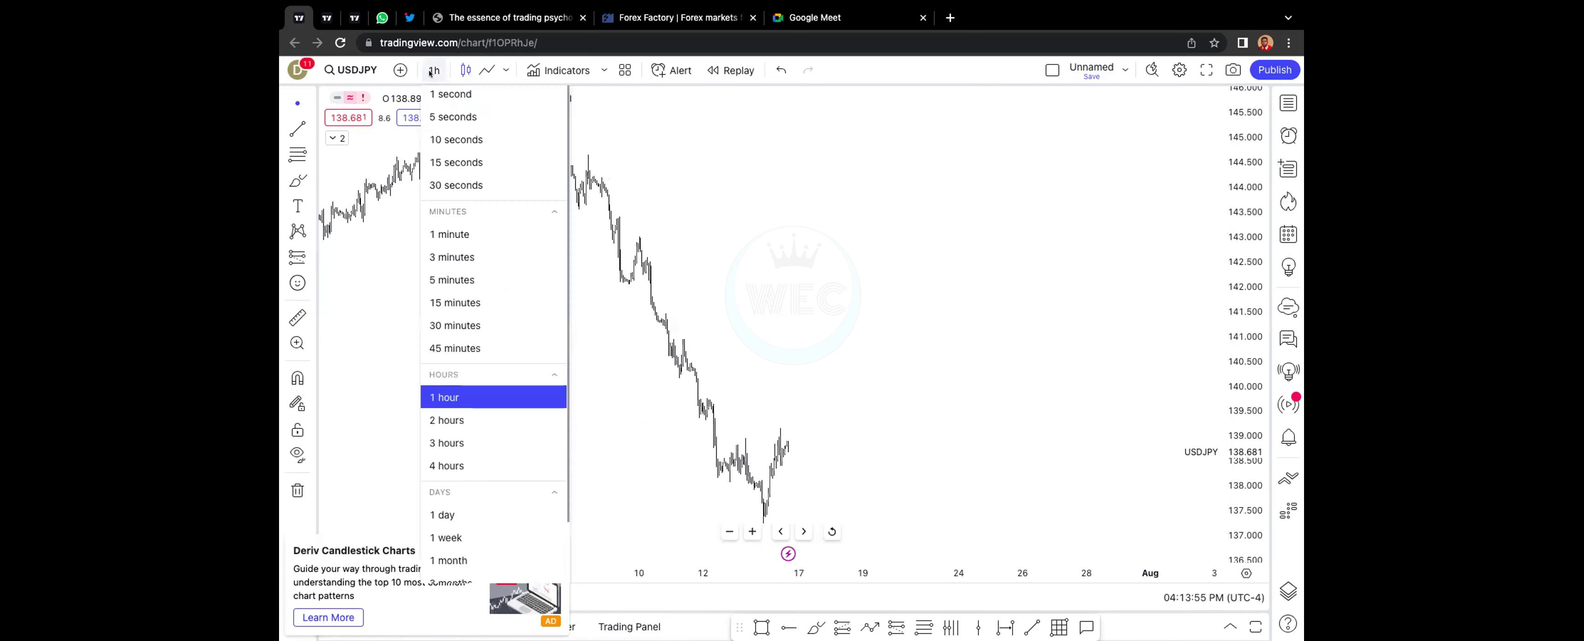
{"action": "left_click", "coordinate": [456, 454]}
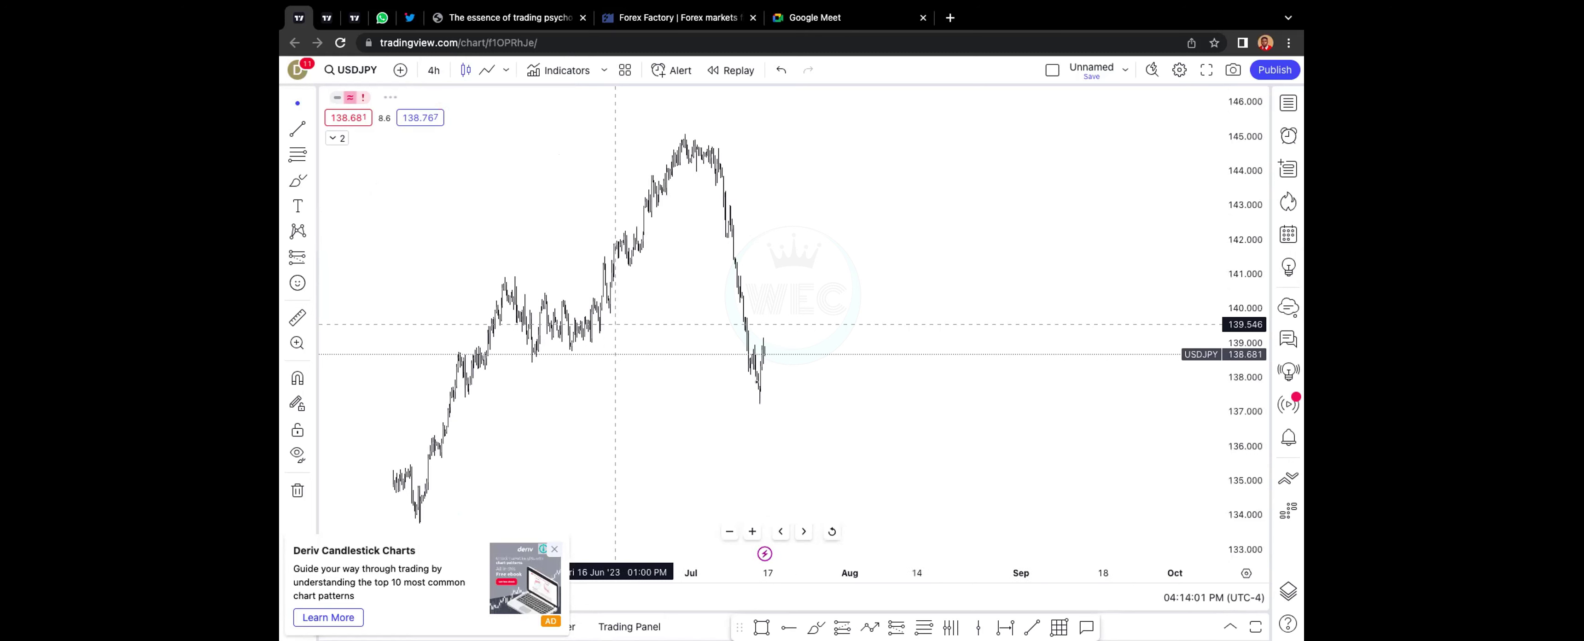
Step: Brush a zigzag decline from about 141.7 to 136.4 with a rally to 140.2 beside the candles, and circle its three lower highs
{"action": "left_click", "coordinate": [813, 628]}
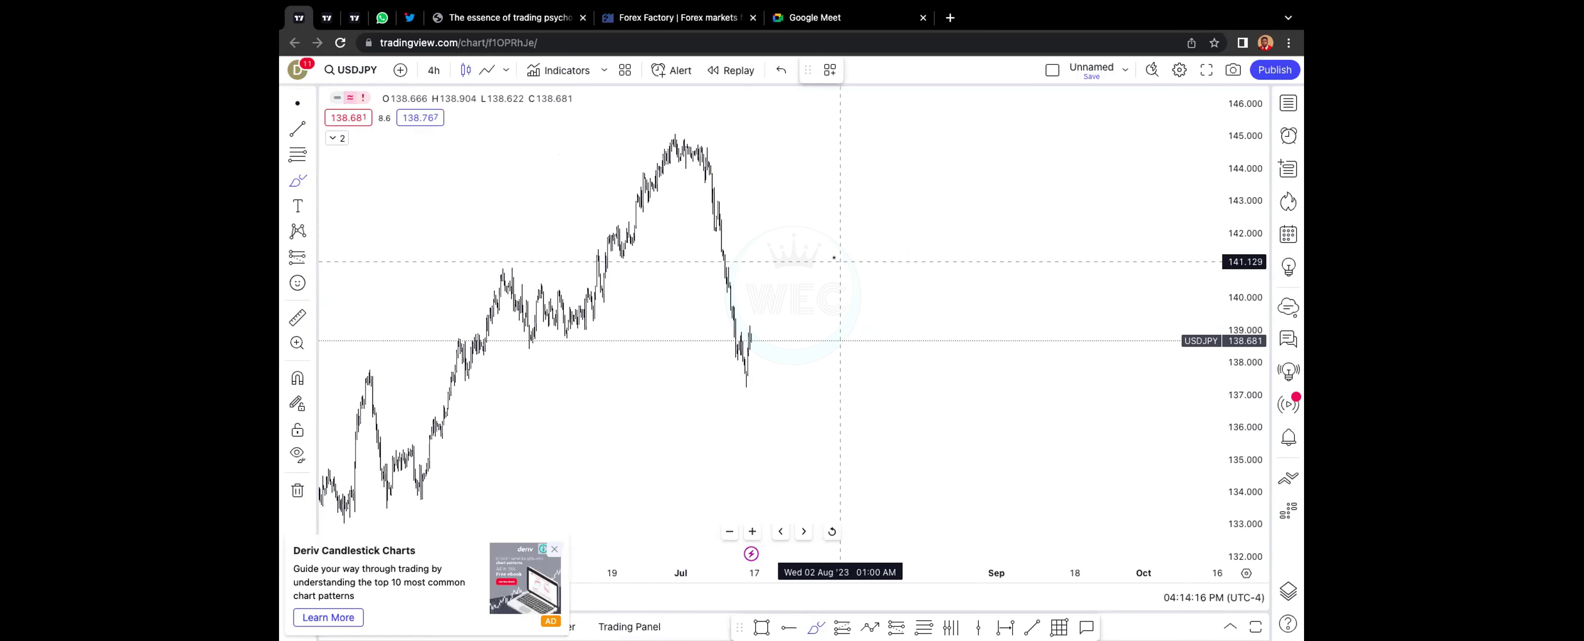
{"action": "mouse_move", "coordinate": [840, 266]}
{"action": "left_mouse_down"}
{"action": "mouse_move", "coordinate": [847, 243]}
{"action": "mouse_move", "coordinate": [861, 290]}
{"action": "mouse_move", "coordinate": [886, 264]}
{"action": "mouse_move", "coordinate": [897, 335]}
{"action": "mouse_move", "coordinate": [921, 322]}
{"action": "mouse_move", "coordinate": [925, 372]}
{"action": "mouse_move", "coordinate": [944, 364]}
{"action": "mouse_move", "coordinate": [957, 417]}
{"action": "mouse_move", "coordinate": [994, 289]}
{"action": "left_mouse_up"}
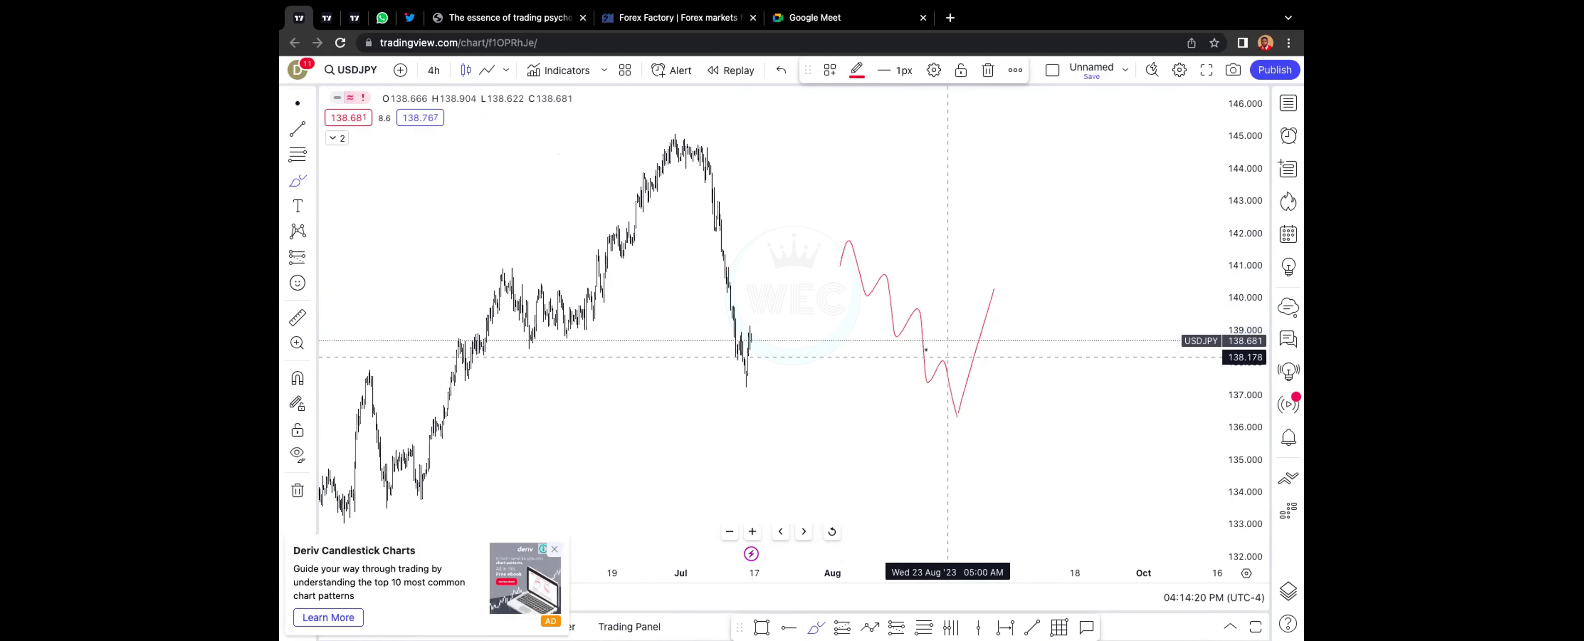
{"action": "mouse_move", "coordinate": [936, 355]}
{"action": "left_mouse_down"}
{"action": "mouse_move", "coordinate": [947, 376]}
{"action": "mouse_move", "coordinate": [945, 356]}
{"action": "left_mouse_up"}
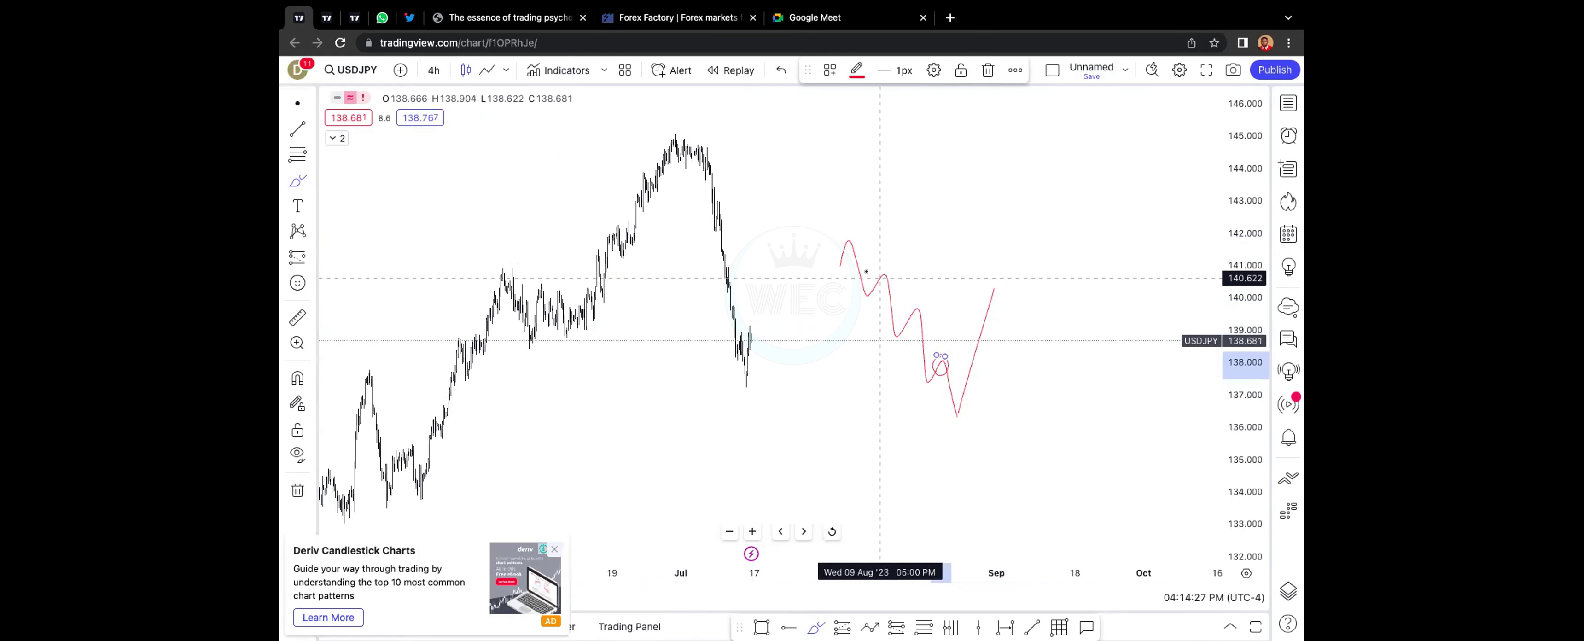
{"action": "mouse_move", "coordinate": [874, 276]}
{"action": "left_mouse_down"}
{"action": "mouse_move", "coordinate": [886, 255]}
{"action": "mouse_move", "coordinate": [893, 269]}
{"action": "left_mouse_up"}
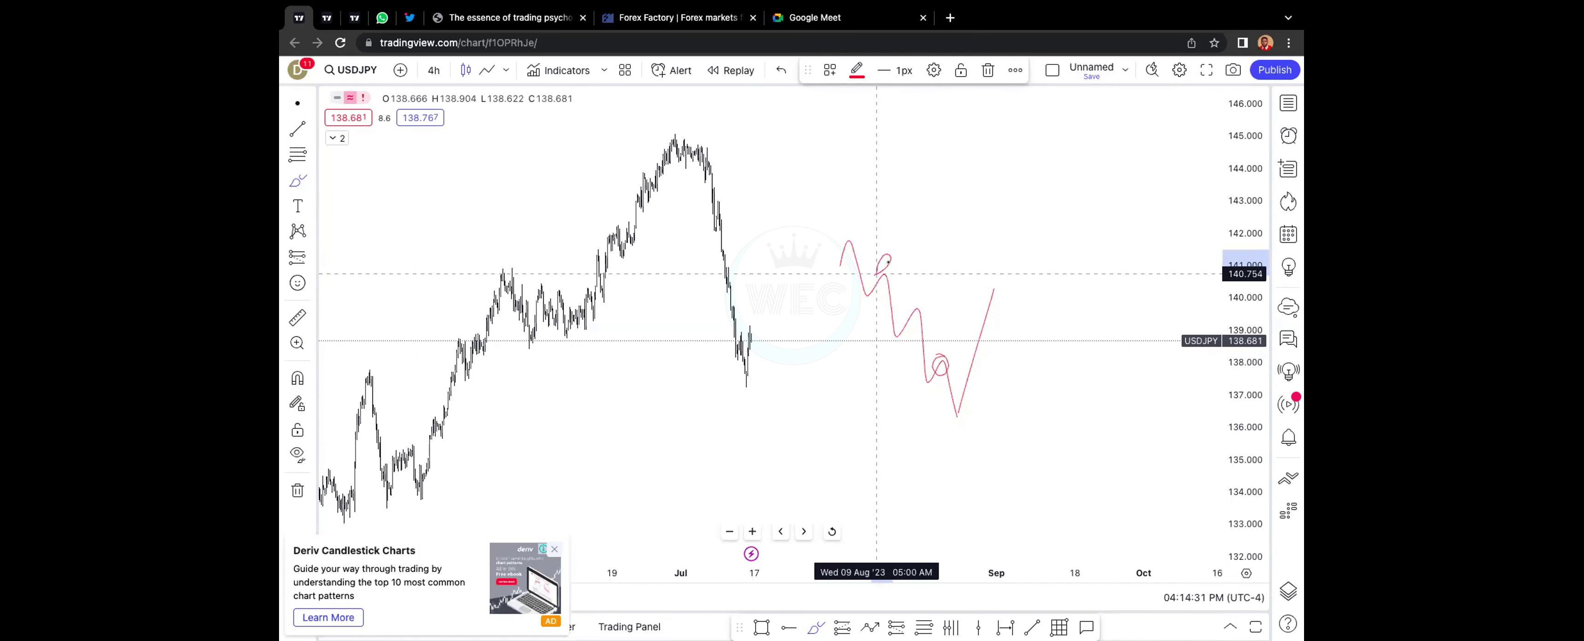
{"action": "left_click_drag", "start_coordinate": [912, 314], "coordinate": [925, 313]}
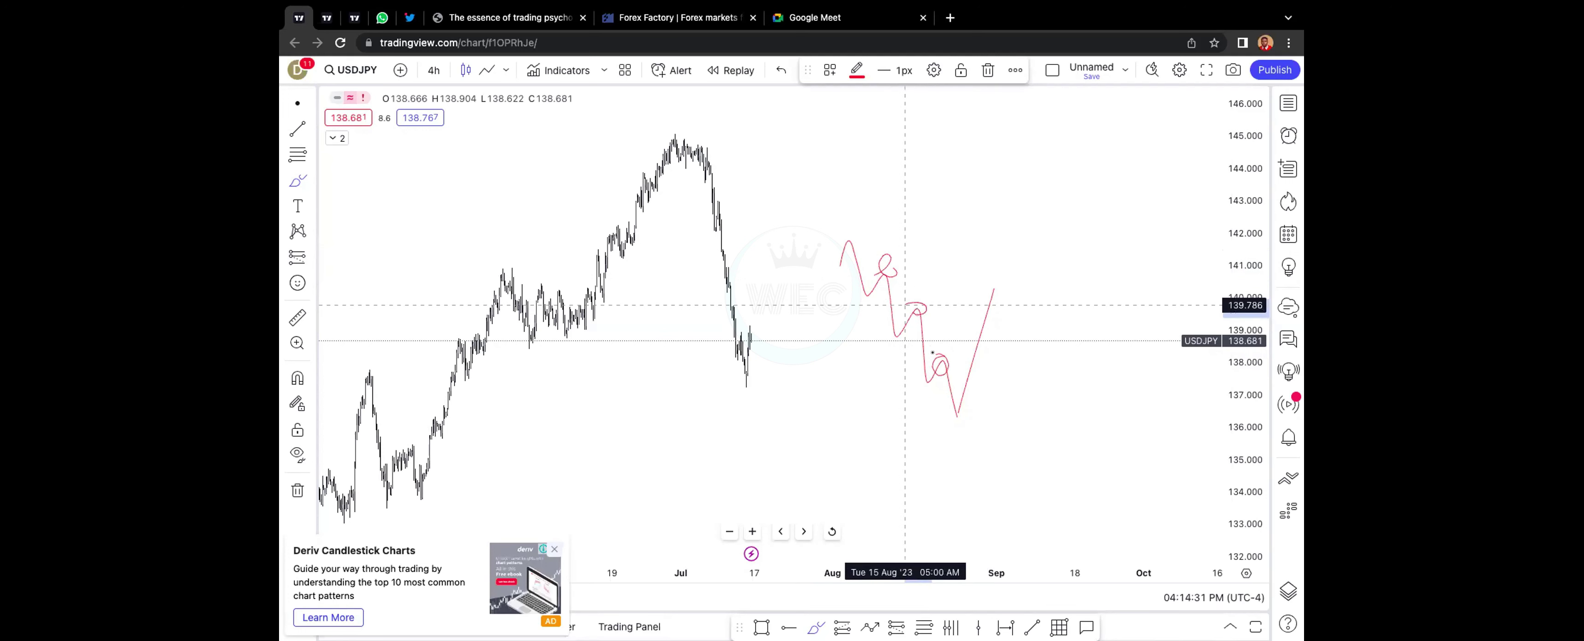
{"action": "left_click_drag", "start_coordinate": [929, 357], "coordinate": [968, 434]}
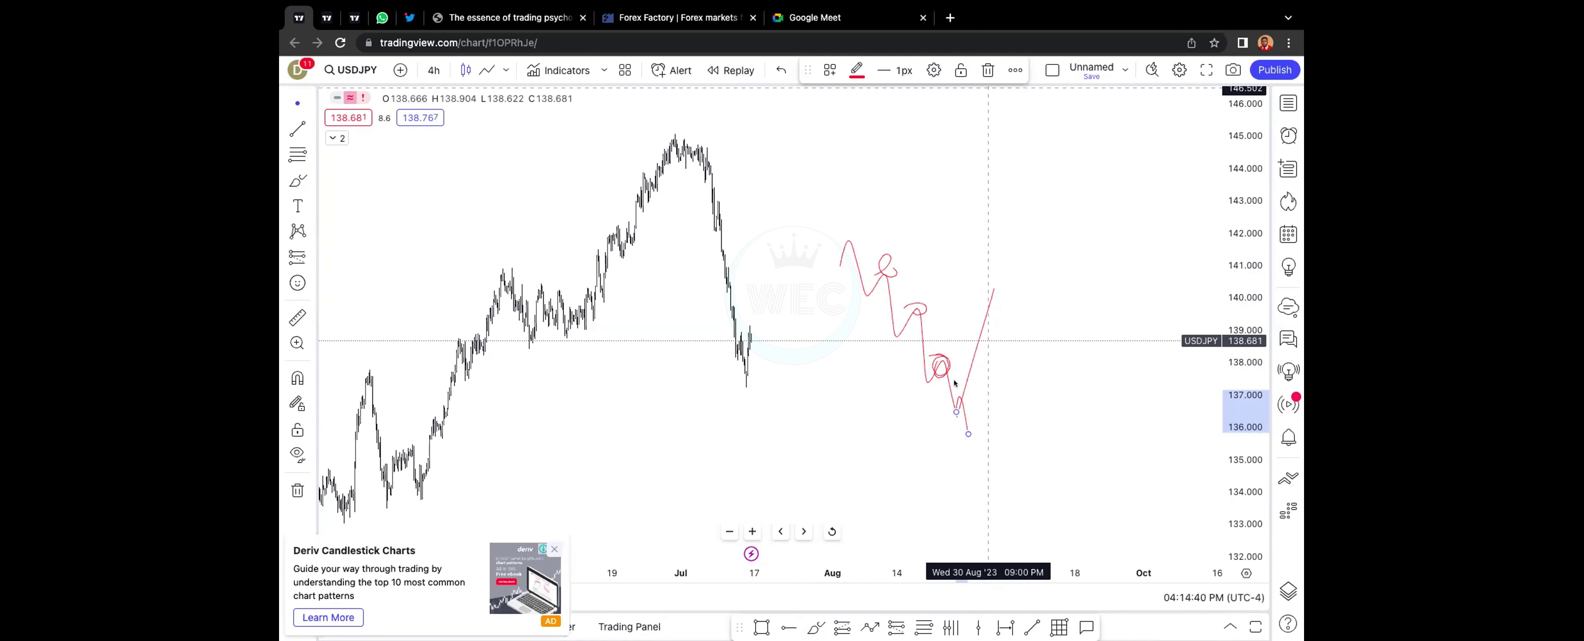
{"action": "key", "text": "ctrl+z"}
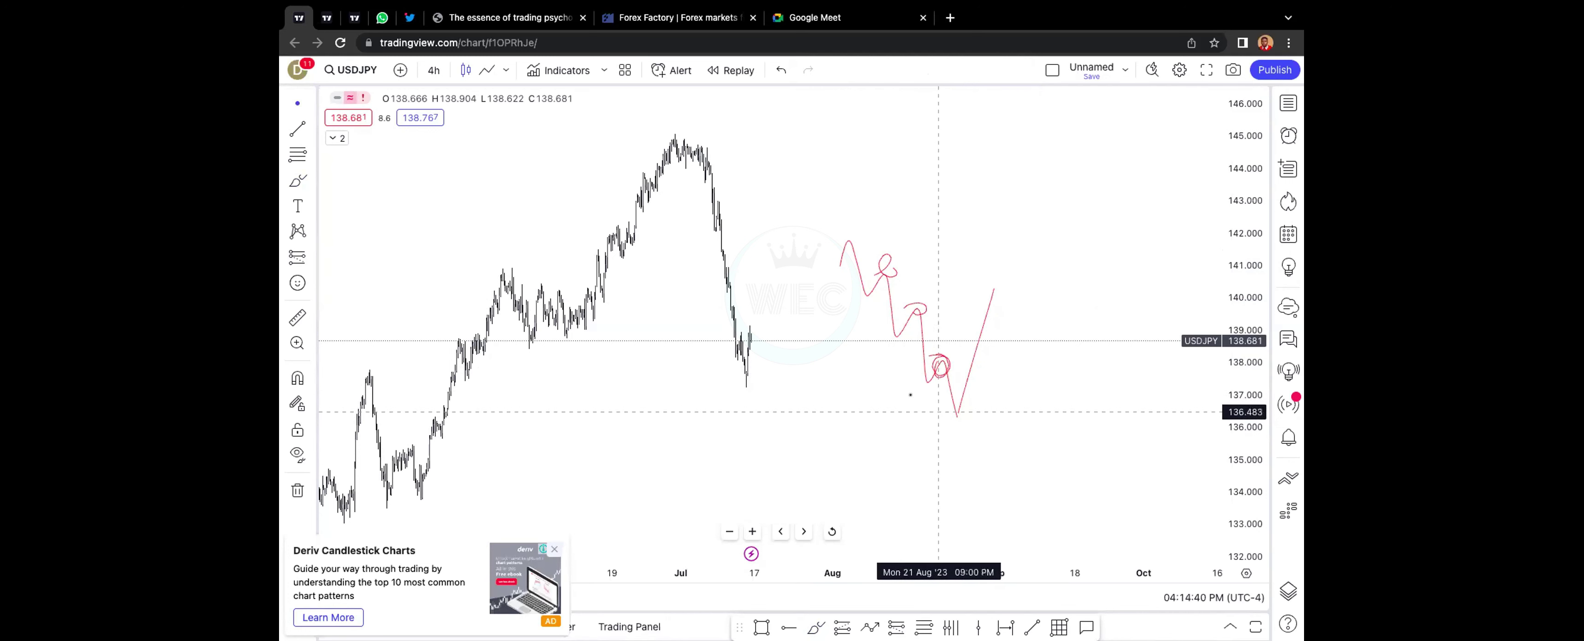
Step: Draw a rectangle from the sketch's last lower high at about 138.05 down to 136.5, spanning 21 August to 13 September
{"action": "left_click", "coordinate": [761, 627]}
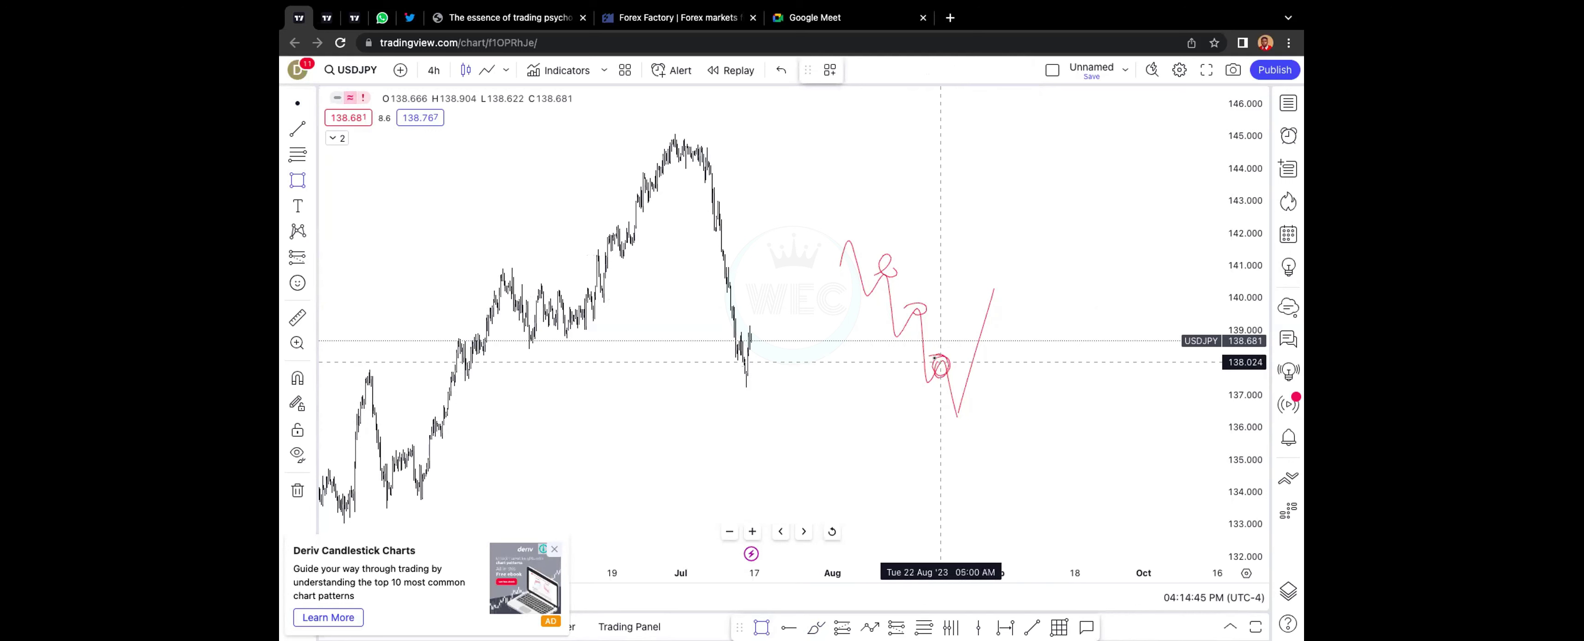
{"action": "left_click_drag", "start_coordinate": [939, 362], "coordinate": [1049, 405]}
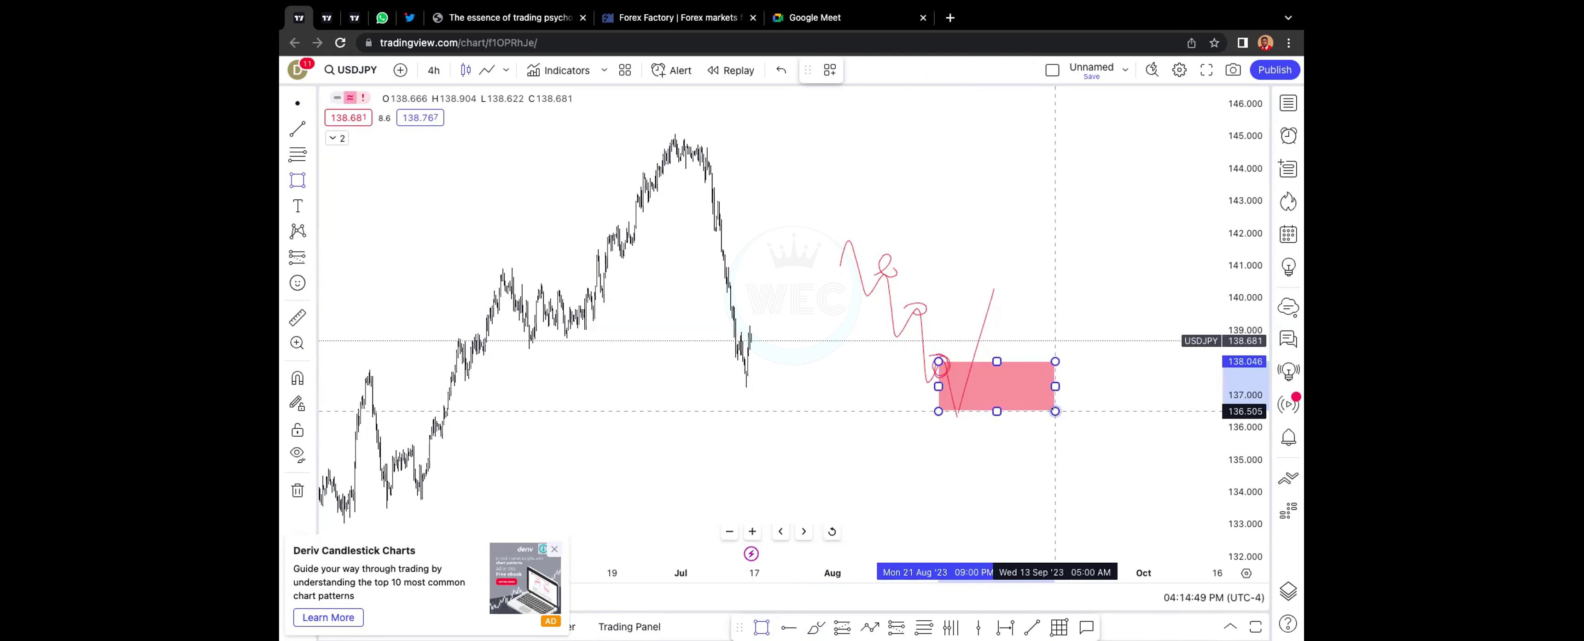
Step: Undo the last rectangle and measure the price range from the sketch's last lower high down to its low
{"action": "key", "text": "super+z"}
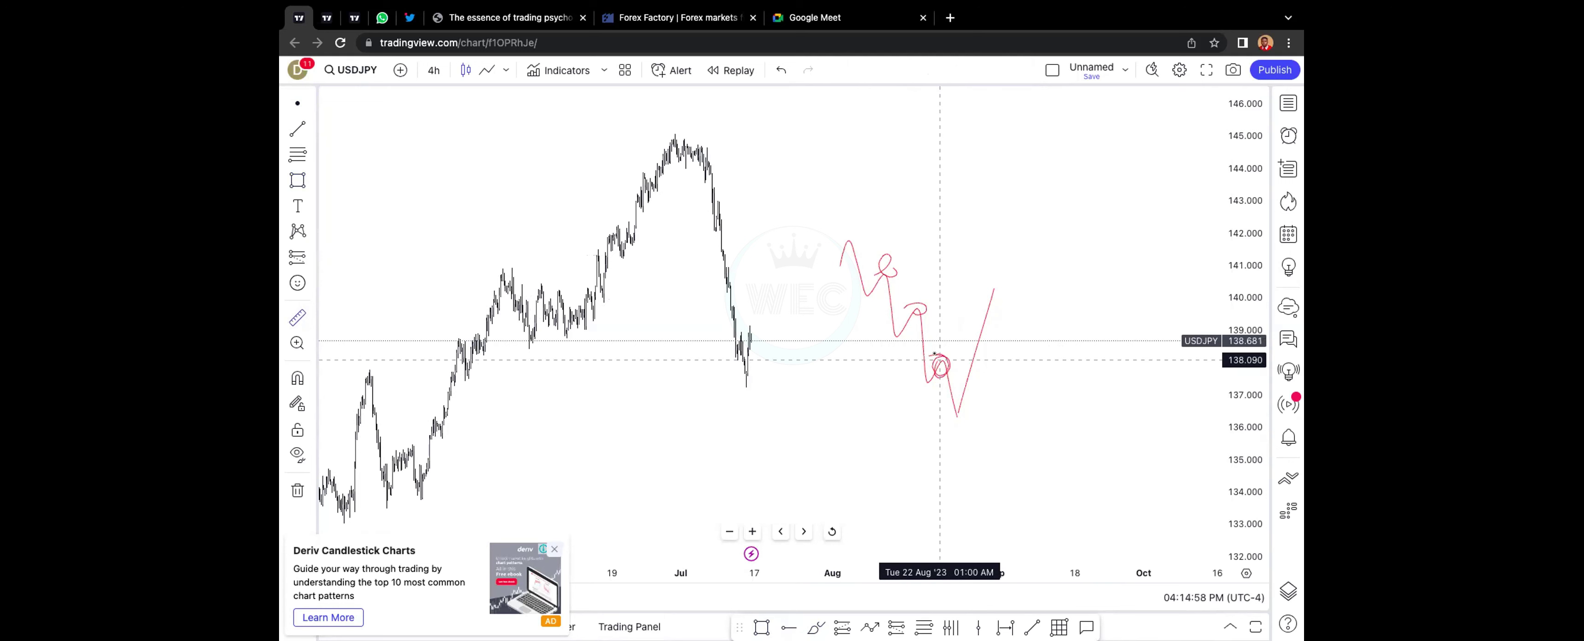
{"action": "left_click", "coordinate": [940, 359], "text": "shift"}
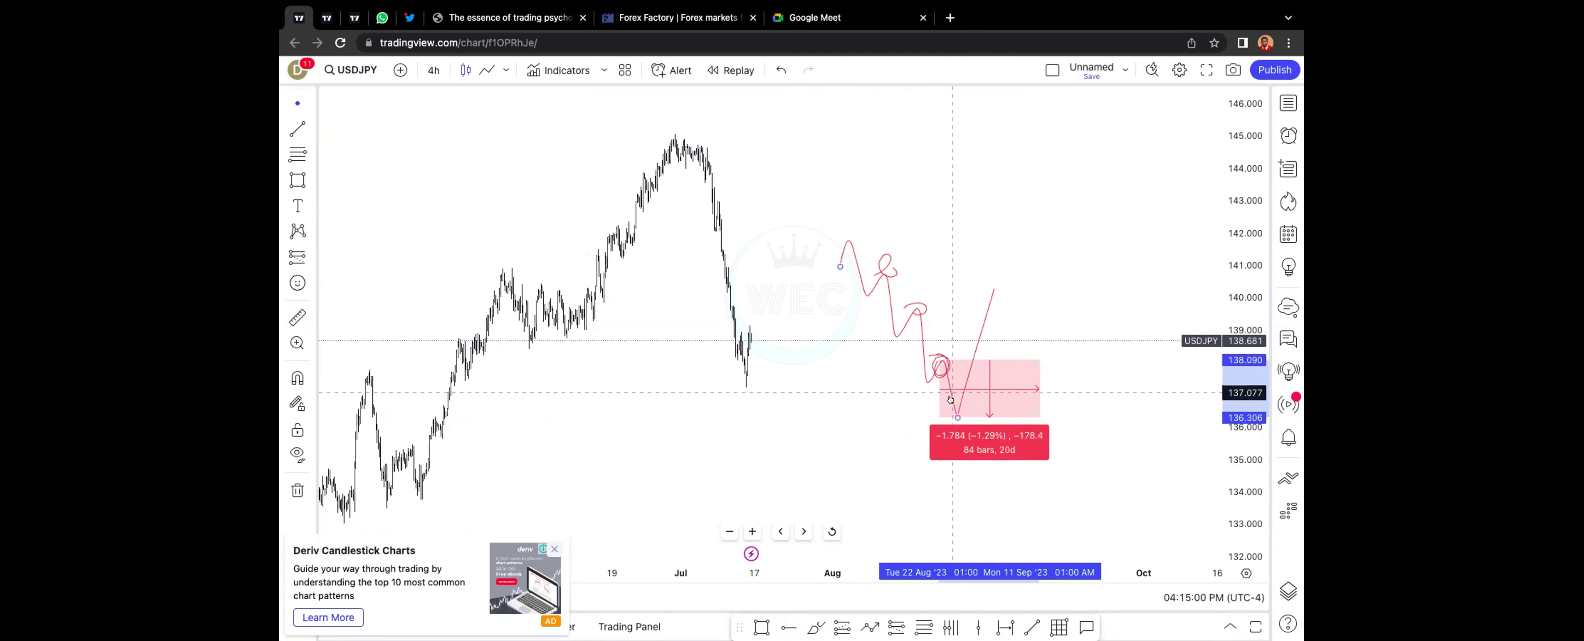
{"action": "left_click", "coordinate": [879, 395]}
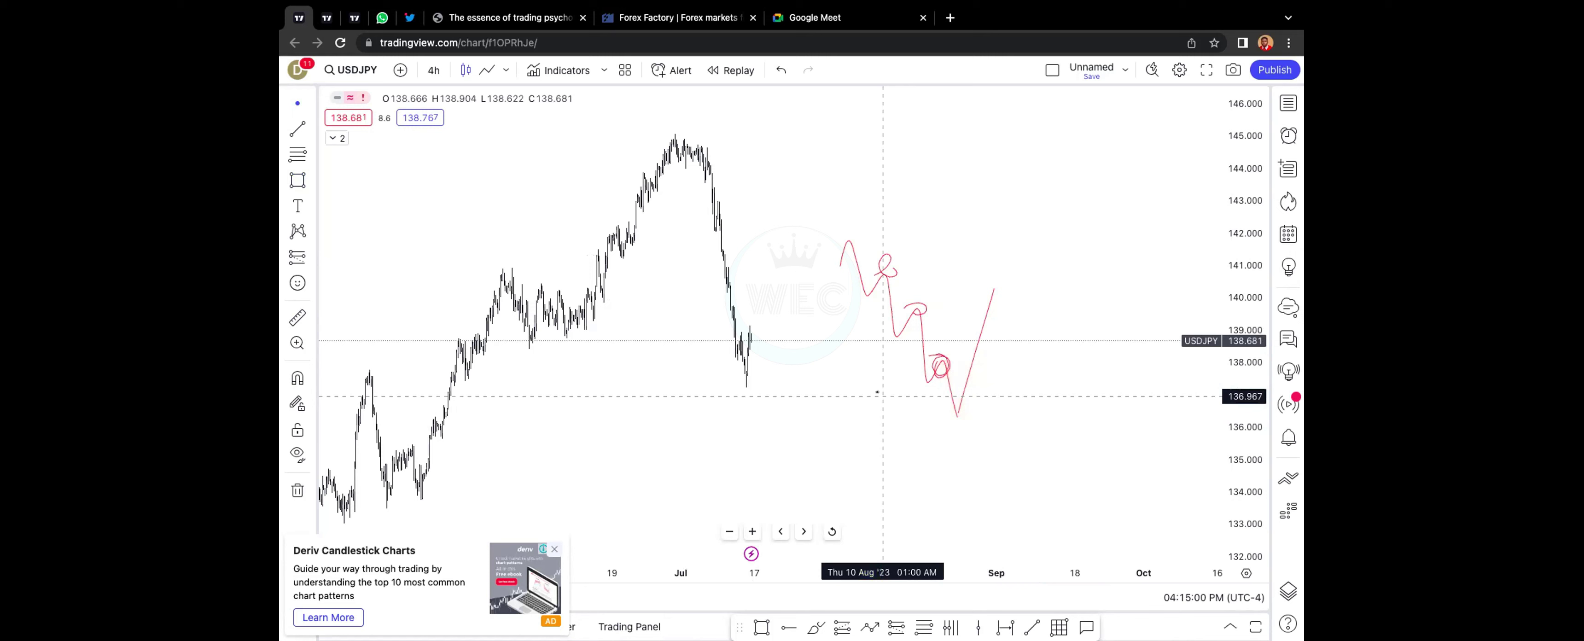
Step: Remove all drawings from the USDJPY chart and change it to the 1-hour timeframe
{"action": "right_click", "coordinate": [883, 380]}
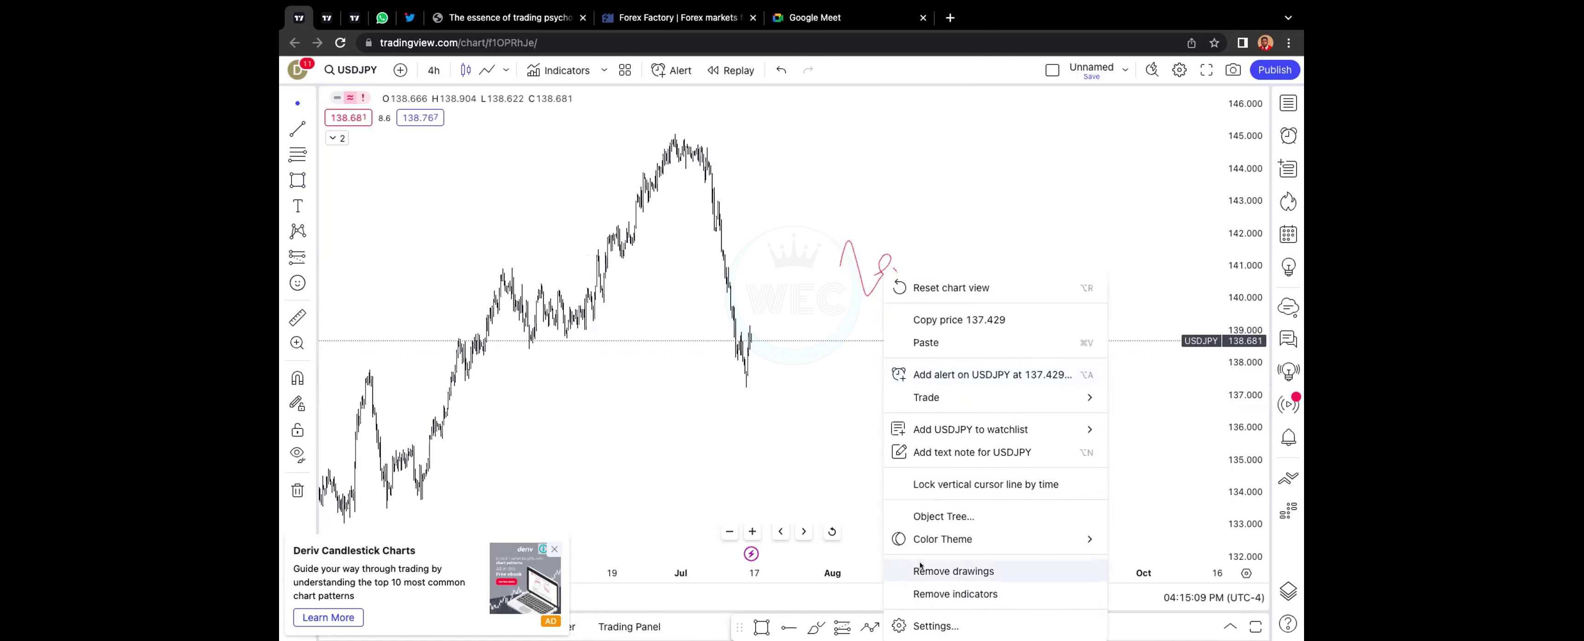
{"action": "left_click", "coordinate": [817, 349]}
{"action": "scroll", "coordinate": [812, 337], "scroll_direction": "up", "scroll_amount": 5}
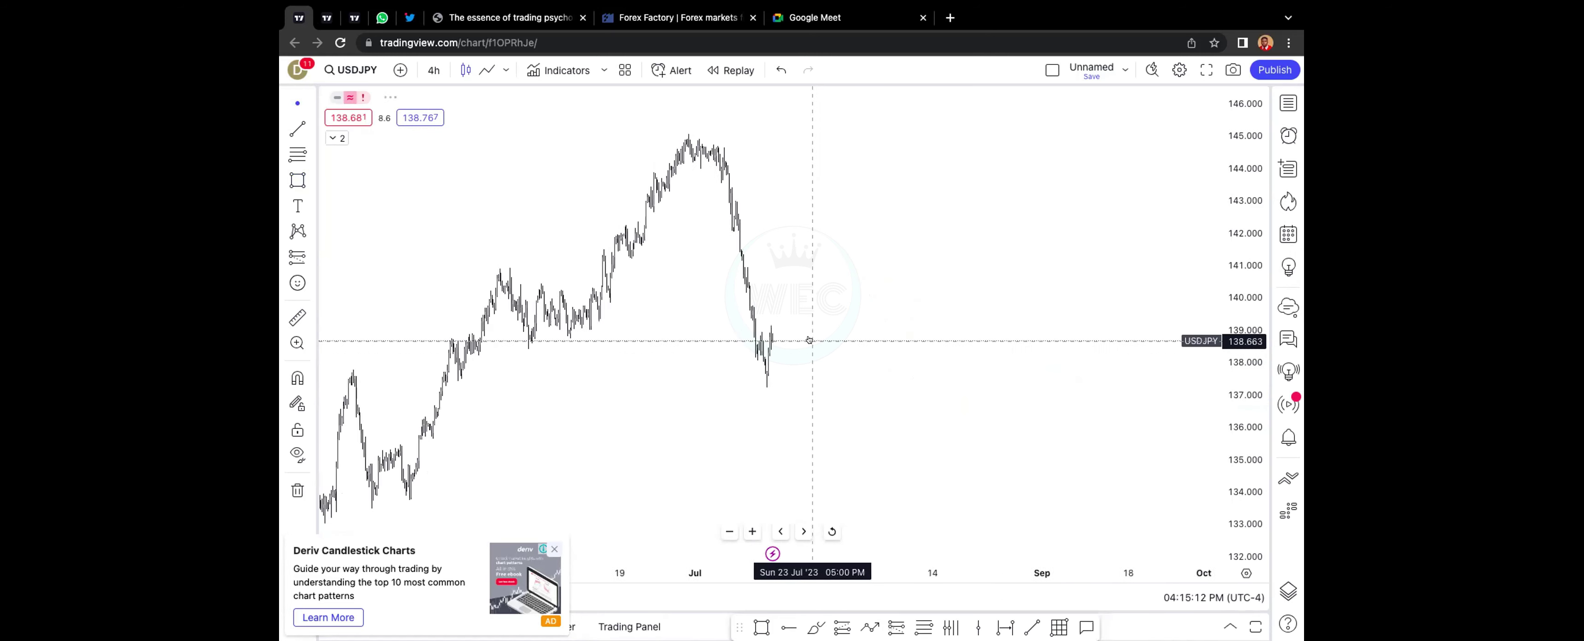
{"action": "scroll", "coordinate": [810, 338], "scroll_direction": "up", "scroll_amount": 4}
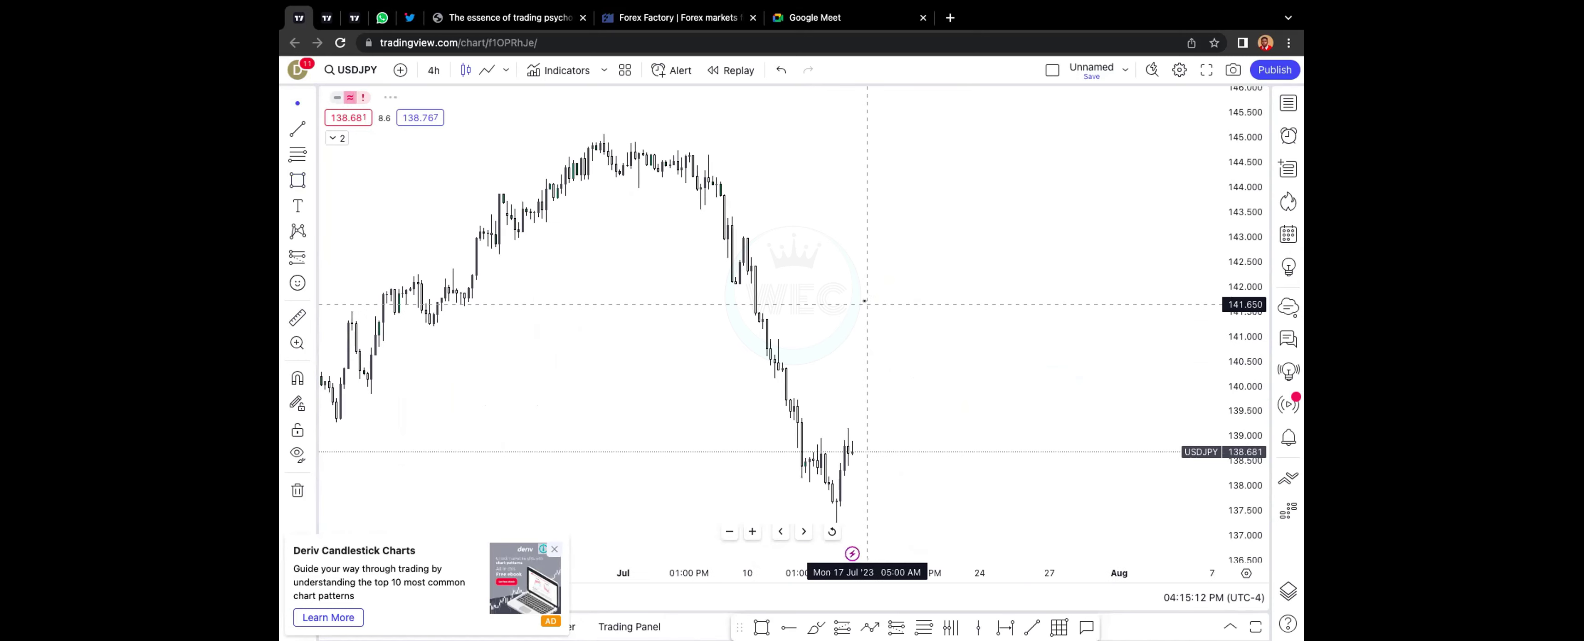
{"action": "scroll", "coordinate": [892, 266], "scroll_direction": "down", "scroll_amount": 3}
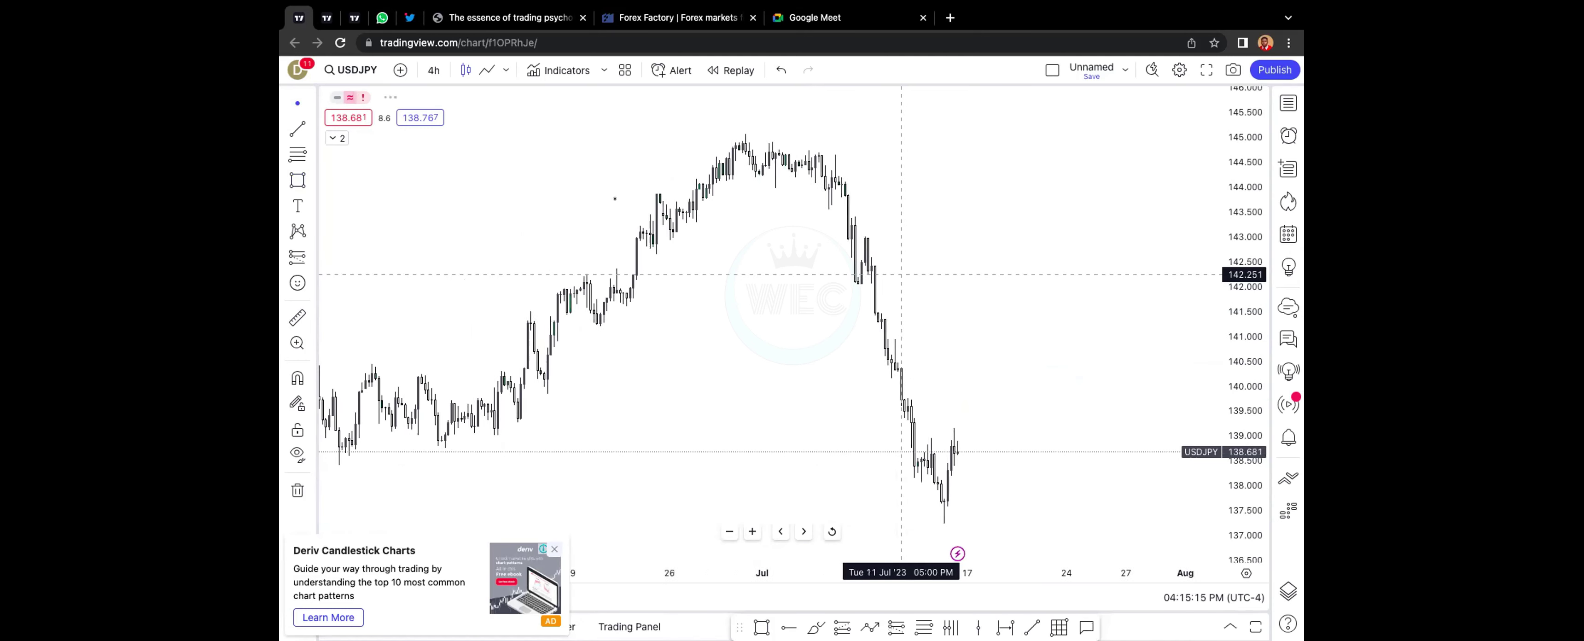
{"action": "left_click", "coordinate": [433, 70]}
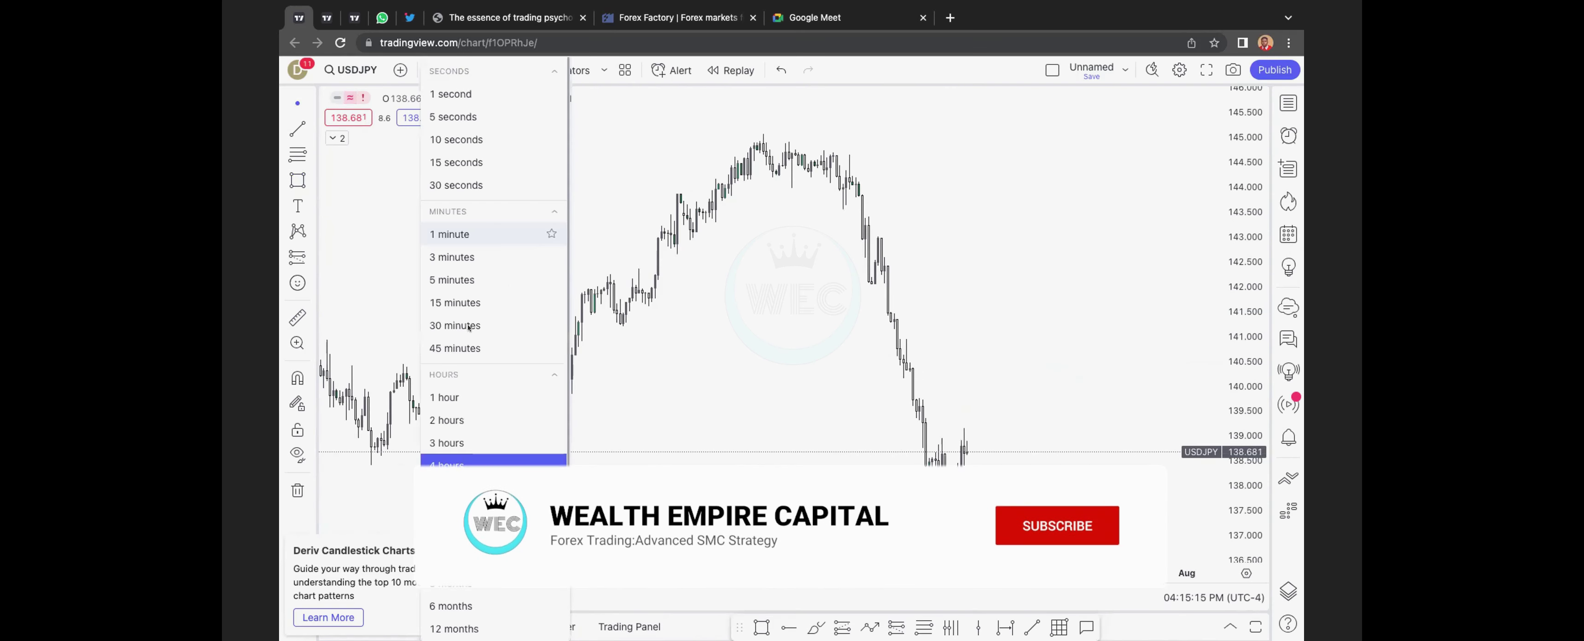
{"action": "left_click", "coordinate": [458, 398]}
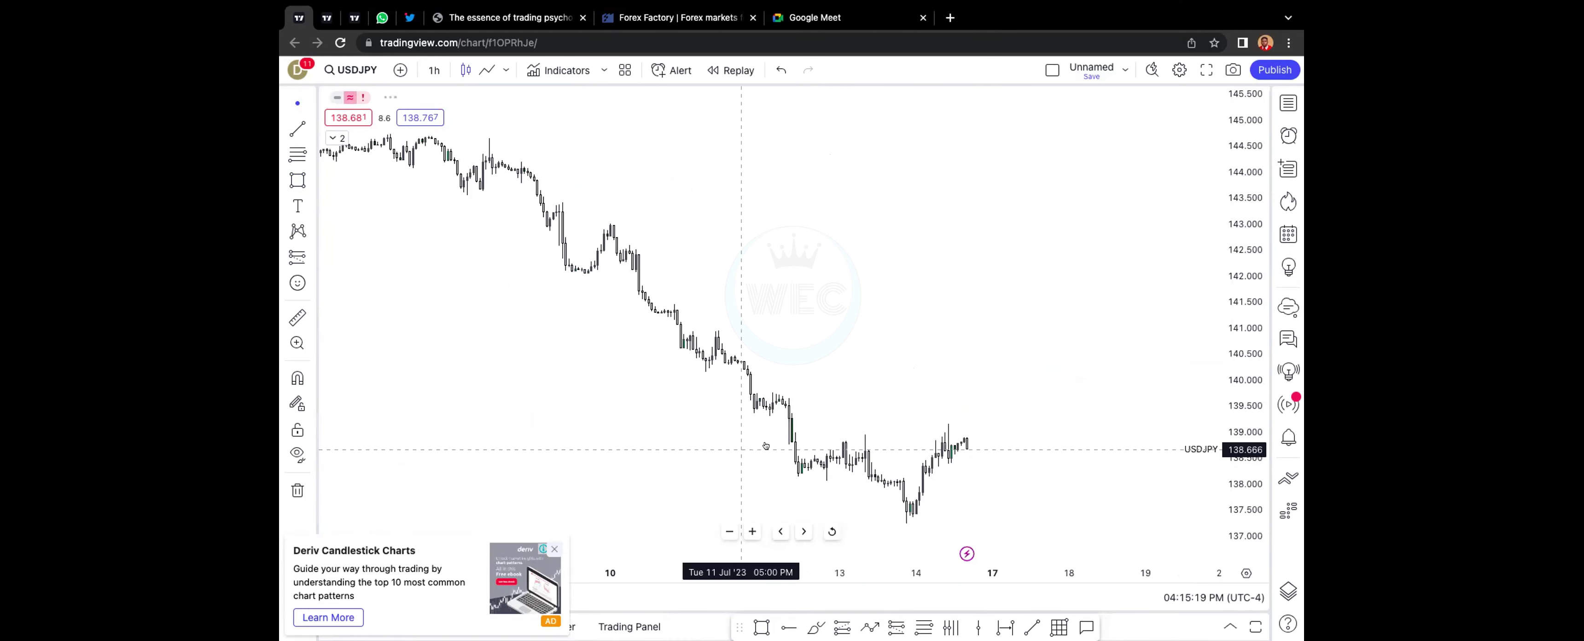
{"action": "scroll", "coordinate": [1107, 357], "scroll_direction": "down", "scroll_amount": 4}
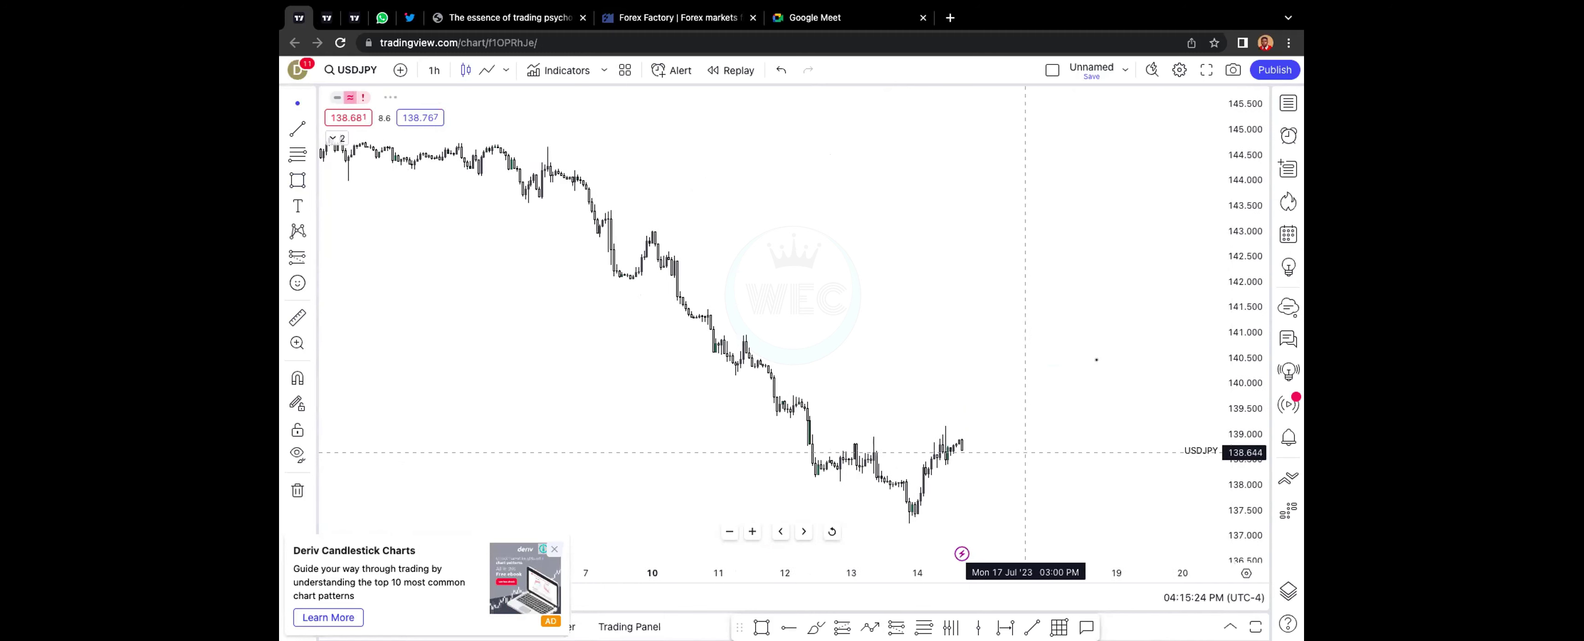
Step: Examine the recent decline as a line chart with a stretched price scale, and return to candles
{"action": "left_click", "coordinate": [487, 69]}
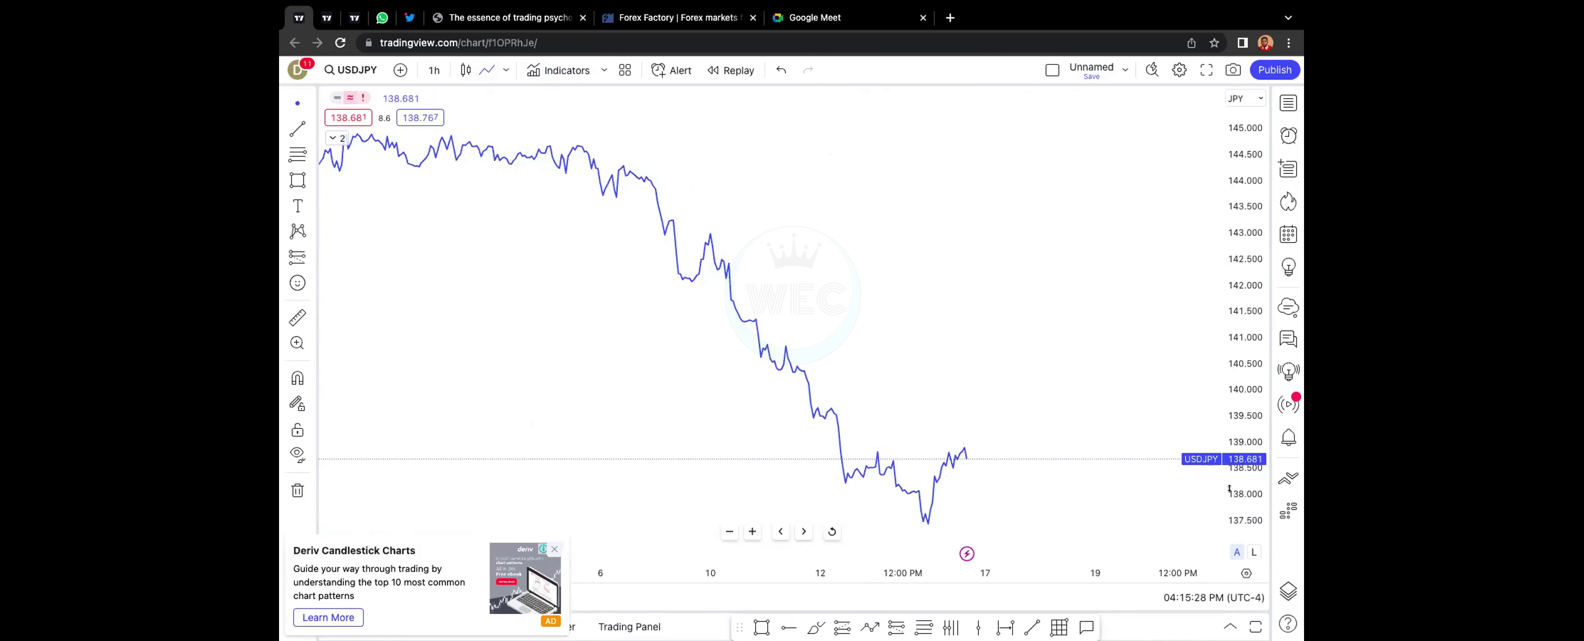
{"action": "left_click_drag", "start_coordinate": [1230, 393], "coordinate": [1048, 354]}
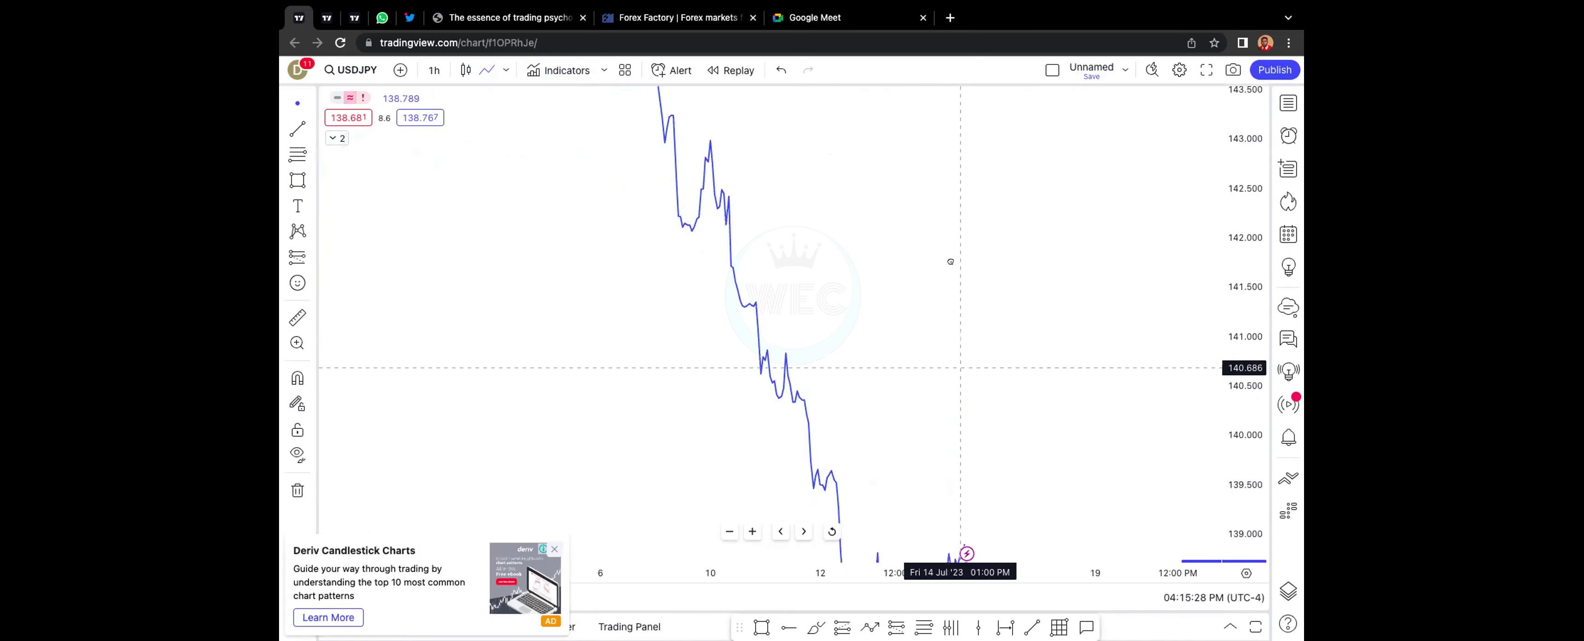
{"action": "left_click_drag", "start_coordinate": [957, 258], "coordinate": [838, 321]}
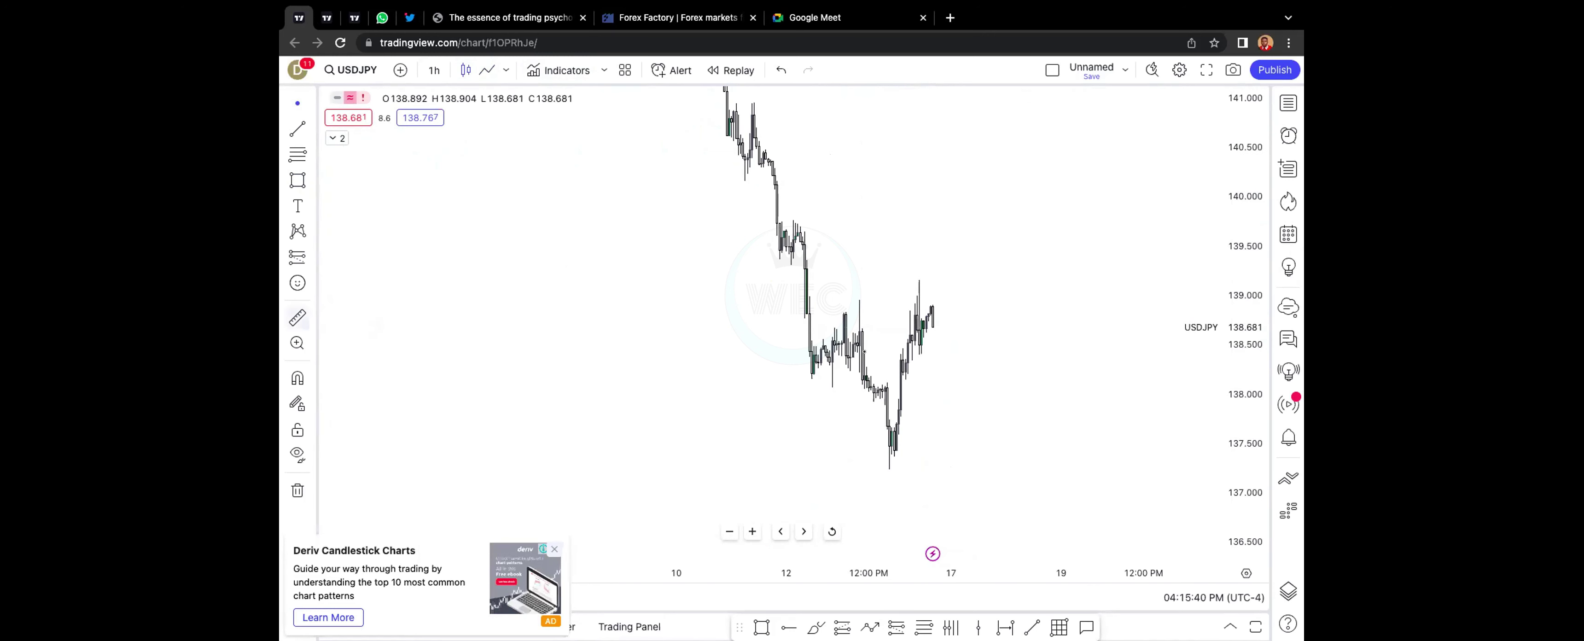
Step: Measure the final drop from 138.117 to its low at 137.245, and place a horizontal ray at its middle, 137.677
{"action": "left_click", "coordinate": [885, 382], "text": "shift"}
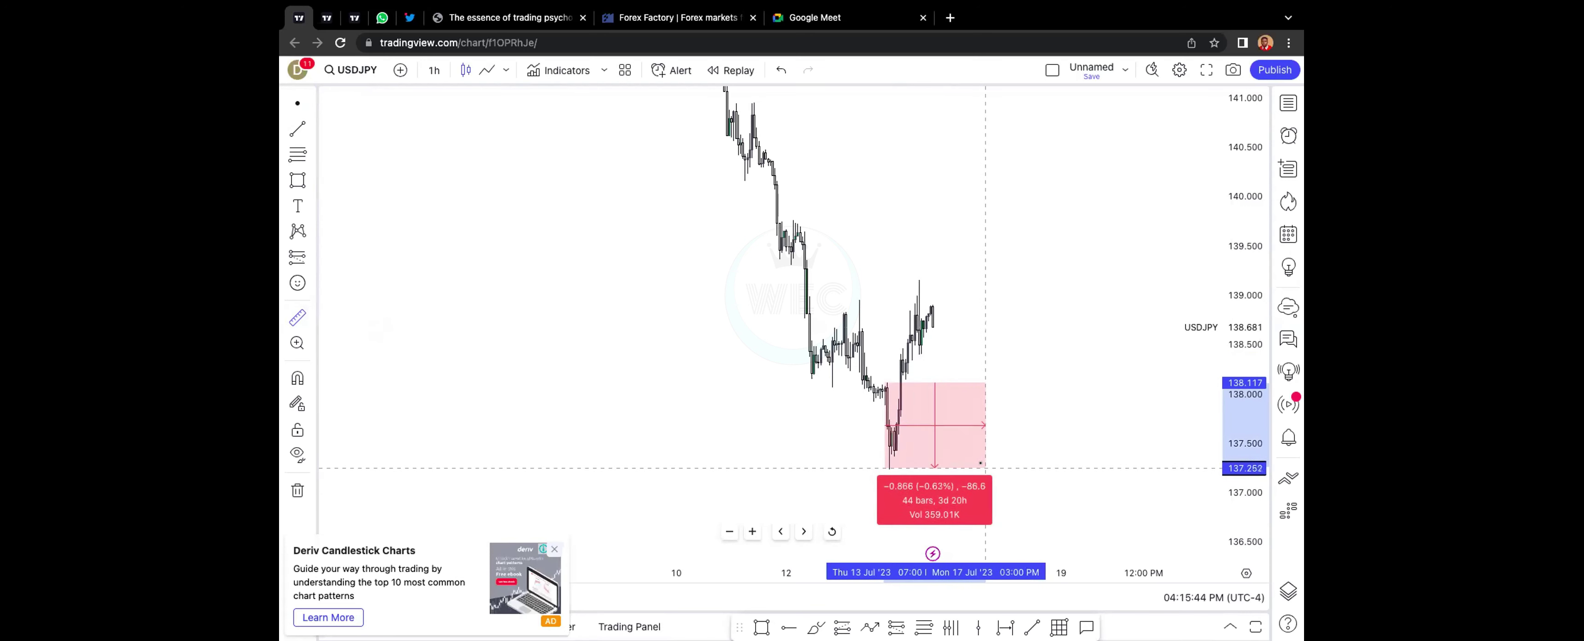
{"action": "left_click", "coordinate": [985, 468]}
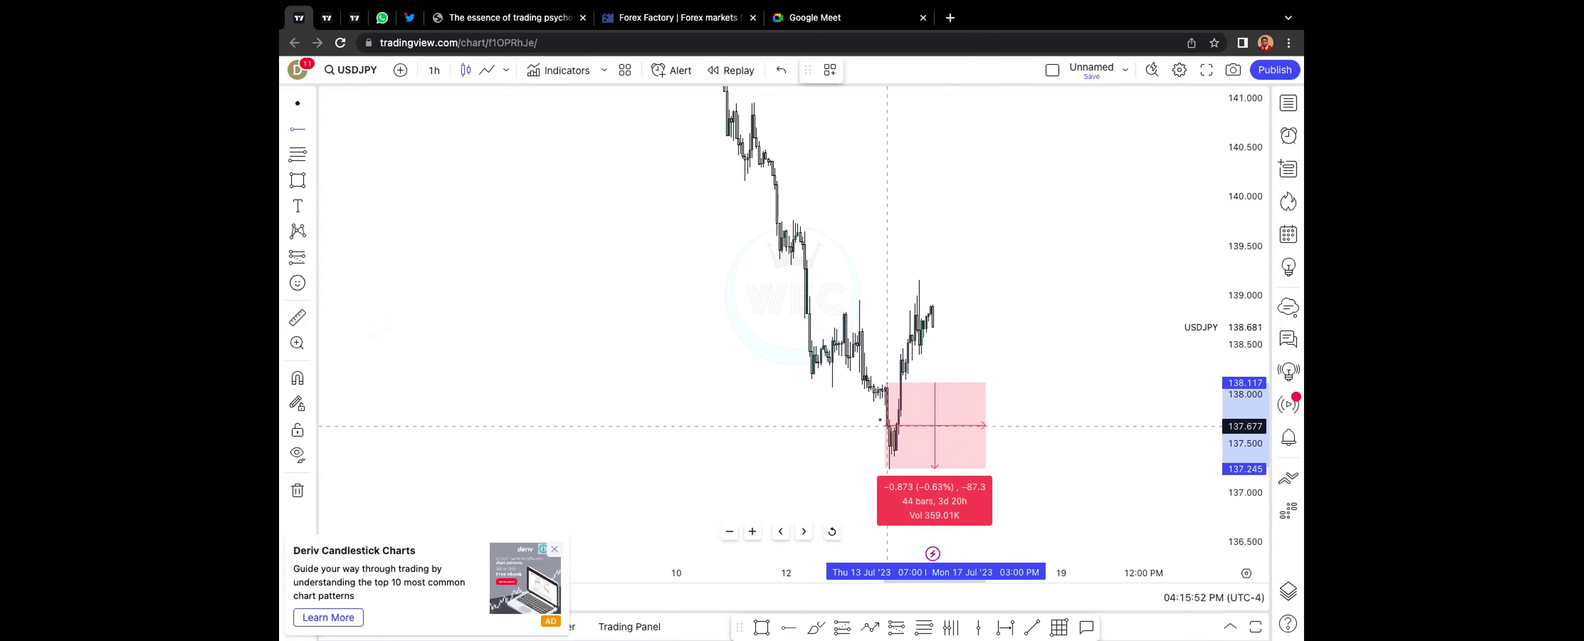
{"action": "left_click", "coordinate": [878, 429]}
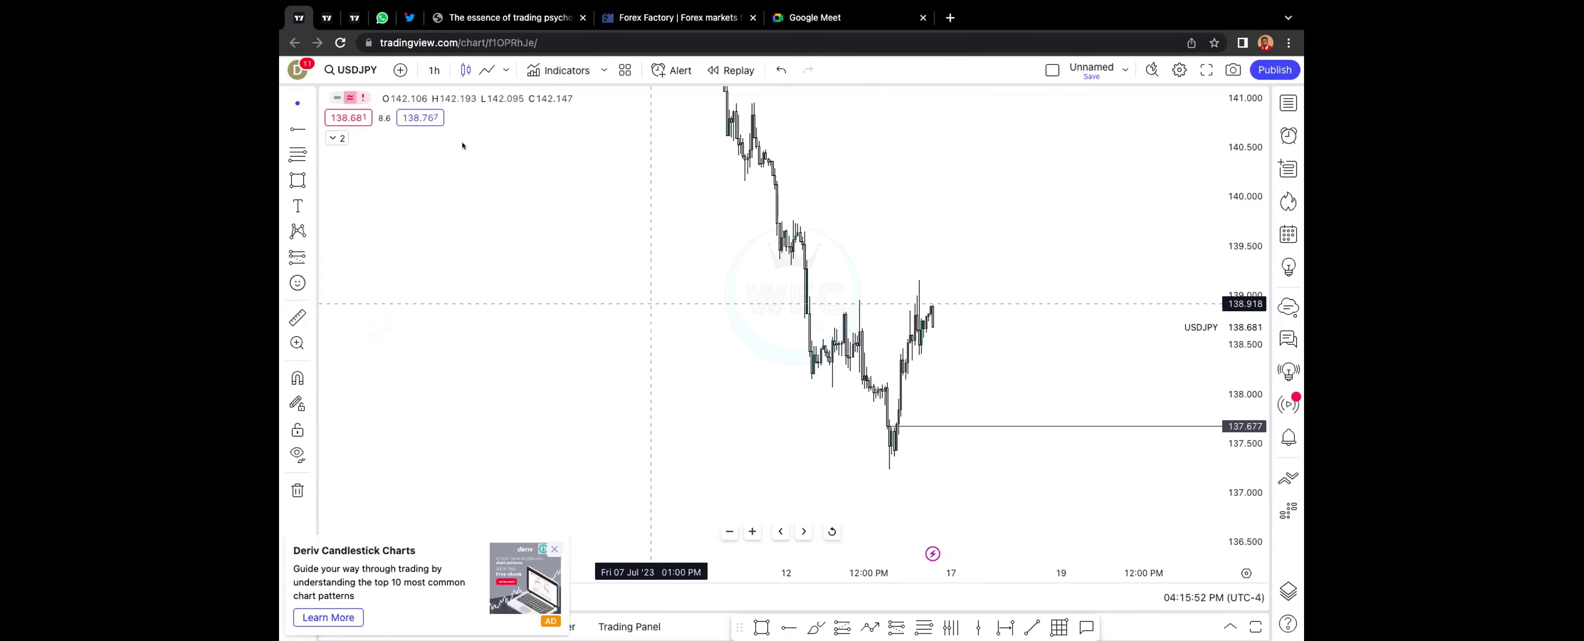
Step: Compare the 137.677 ray on the 15-minute and 4-hour timeframes, and return to the 1-hour chart
{"action": "left_click", "coordinate": [434, 70]}
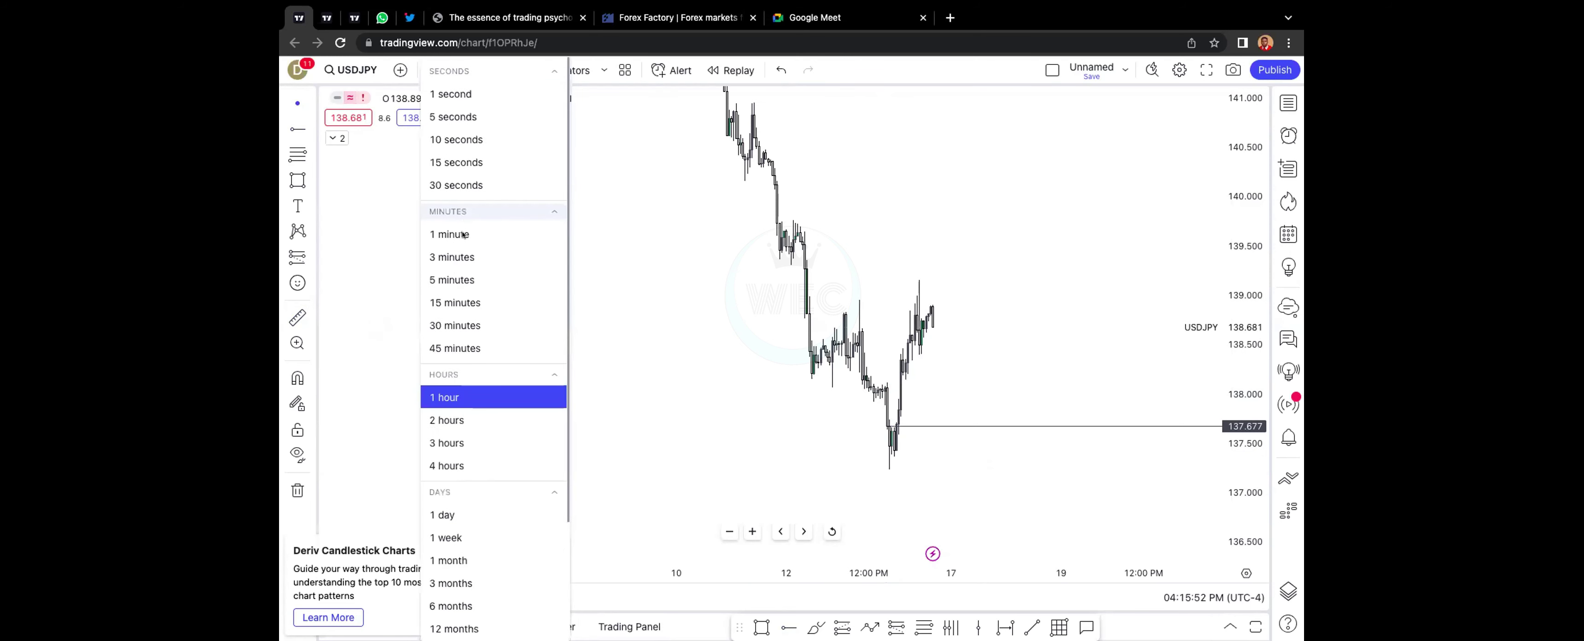
{"action": "left_click", "coordinate": [446, 298]}
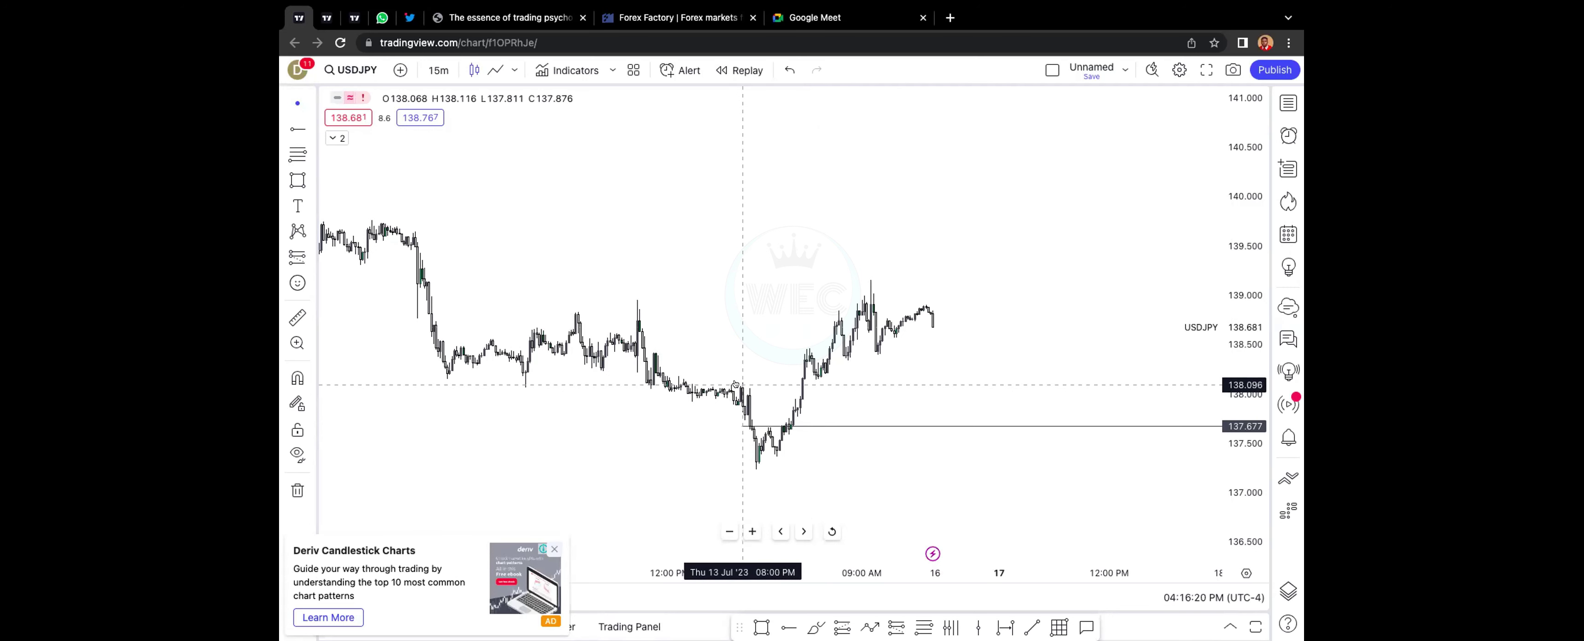
{"action": "left_click", "coordinate": [439, 70]}
{"action": "left_click", "coordinate": [450, 458]}
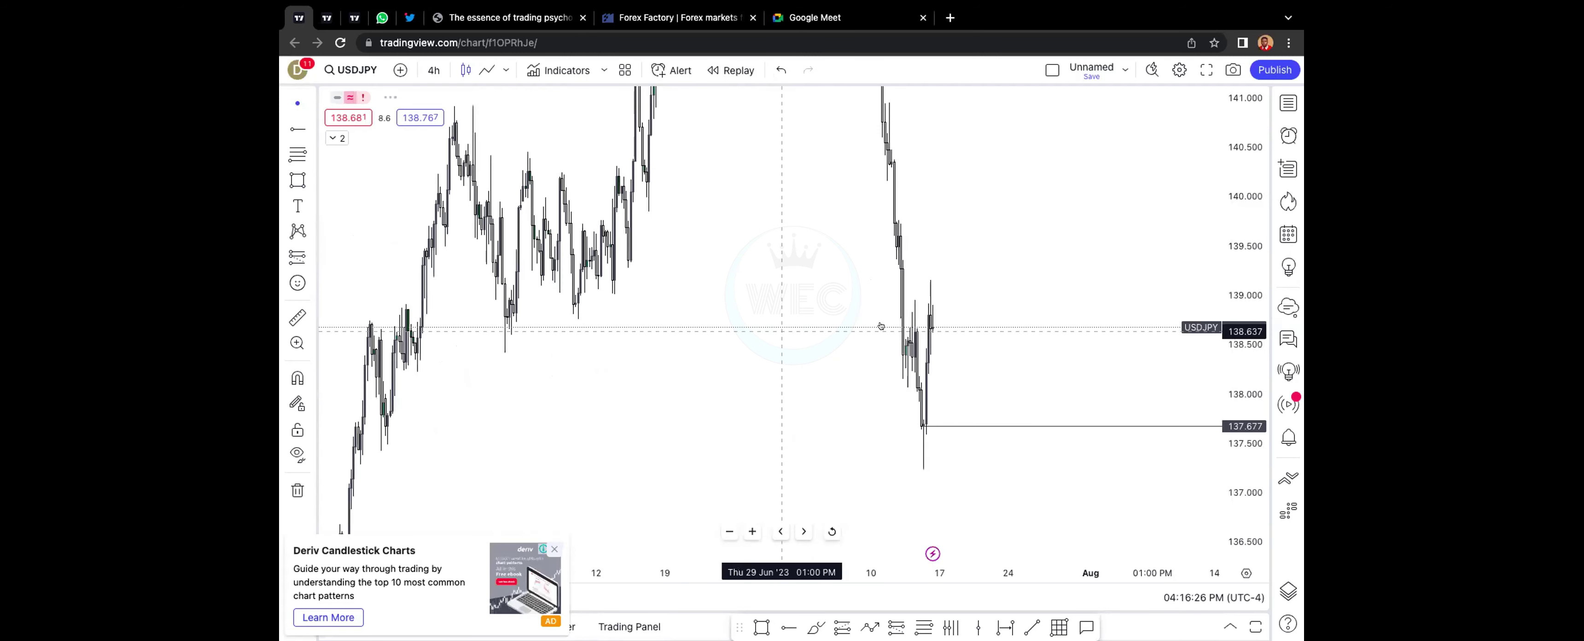
{"action": "scroll", "coordinate": [972, 359], "scroll_direction": "up", "scroll_amount": 5}
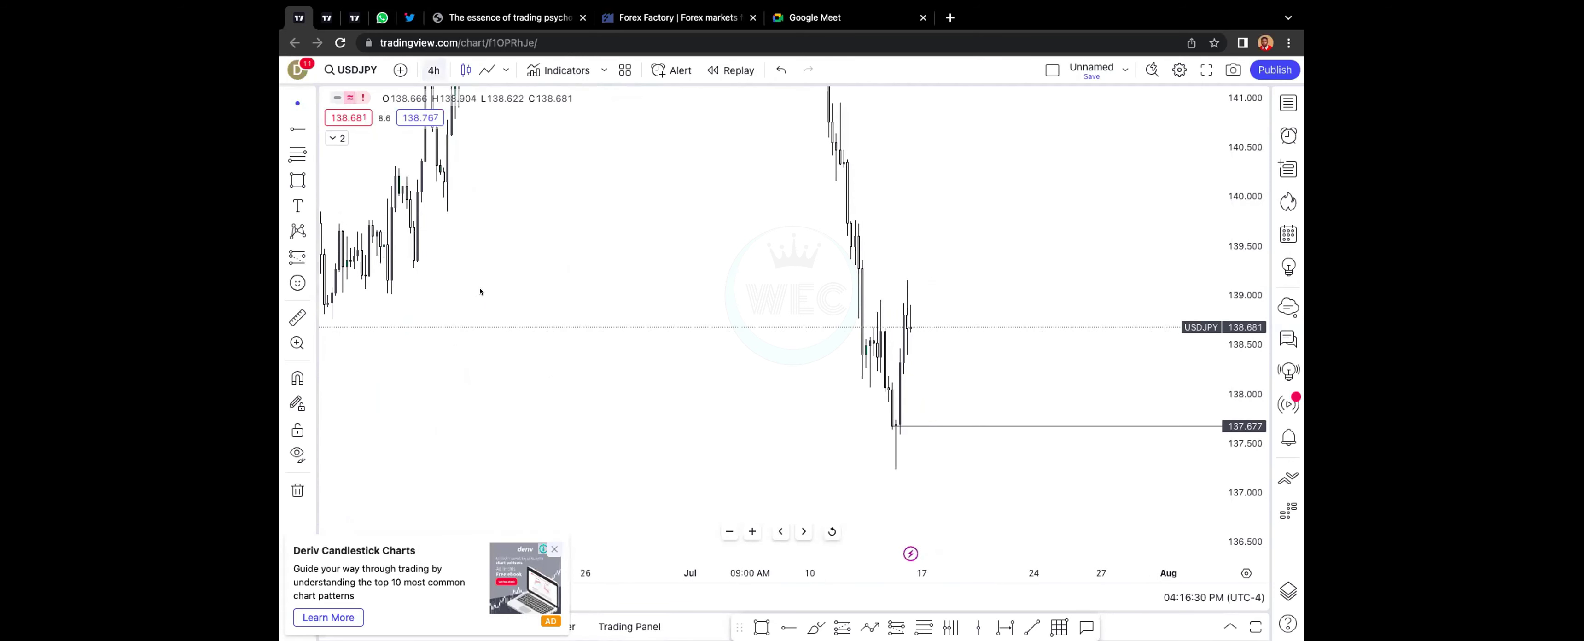
{"action": "left_click", "coordinate": [462, 392]}
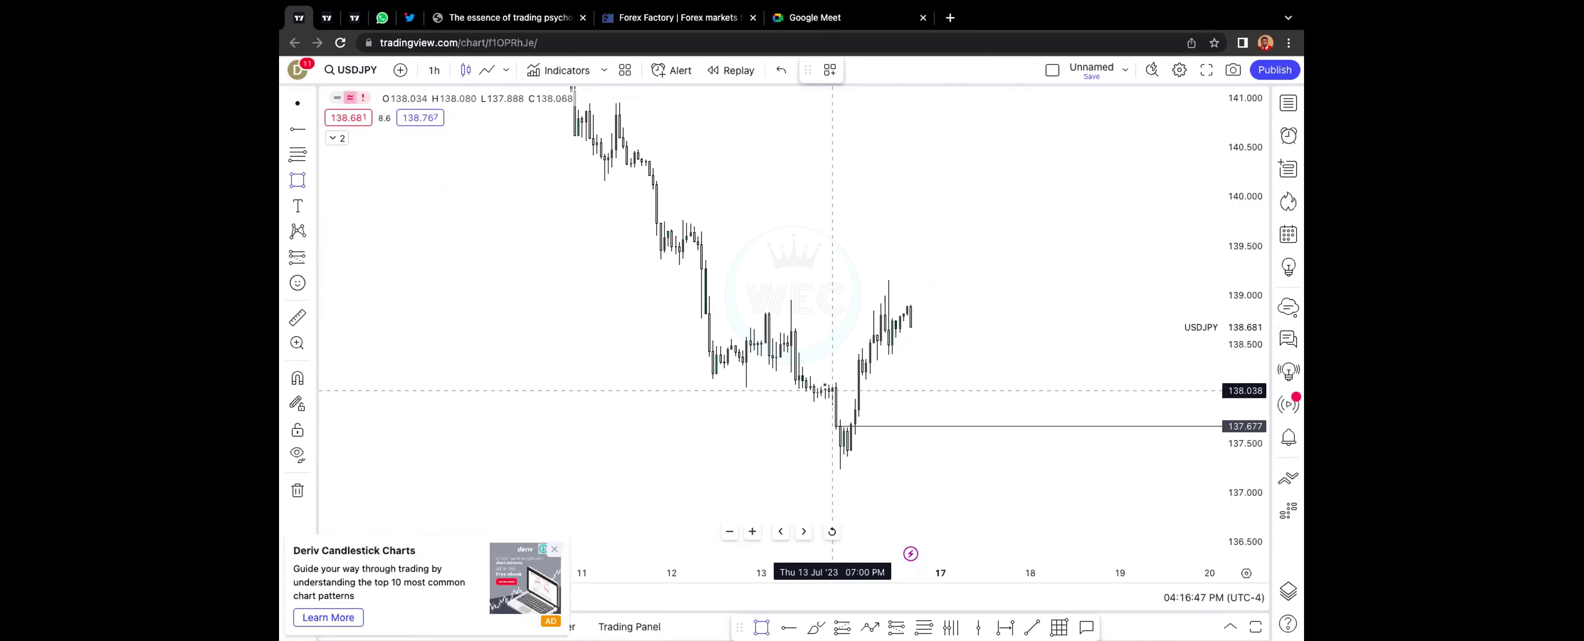
Step: Draw a thin rectangle between 138.024 and 138.096 from 13 to 18 July, and a horizontal trend line at about 138.14 just above it
{"action": "left_click", "coordinate": [833, 392]}
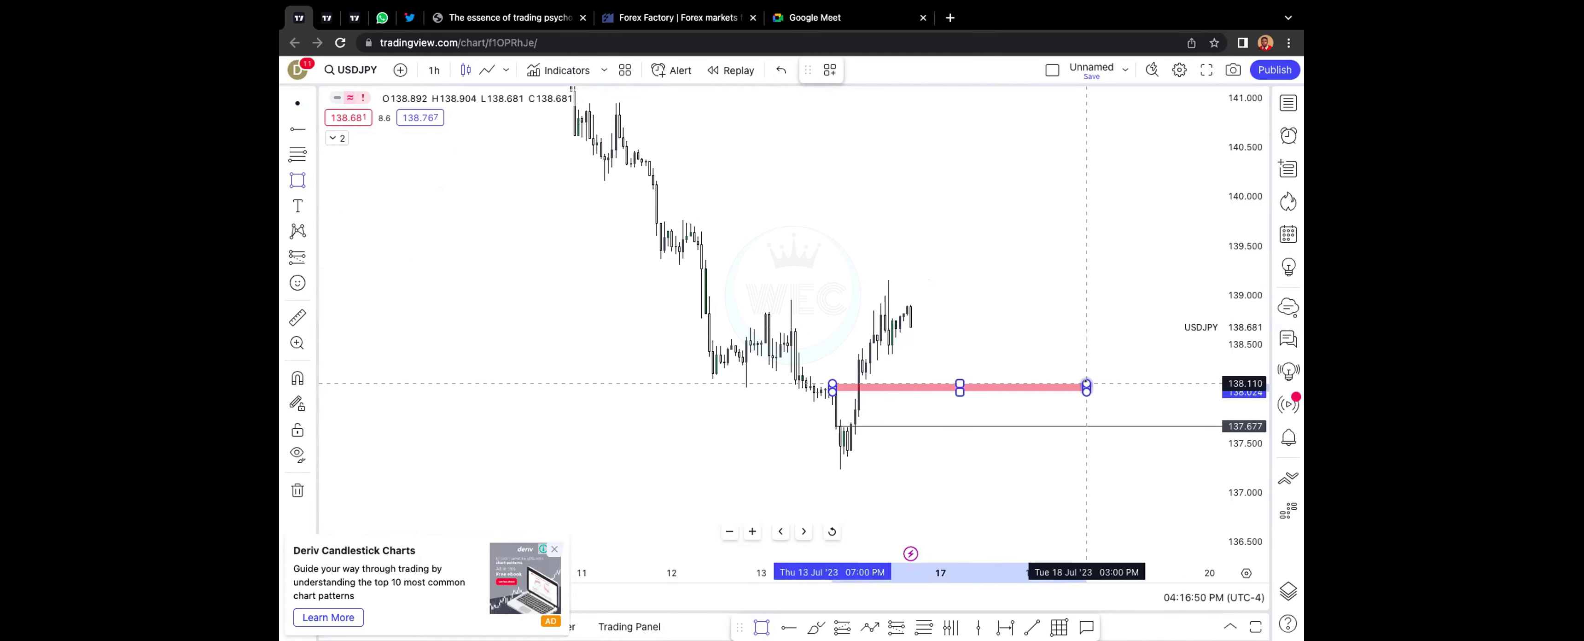
{"action": "left_click", "coordinate": [1095, 387]}
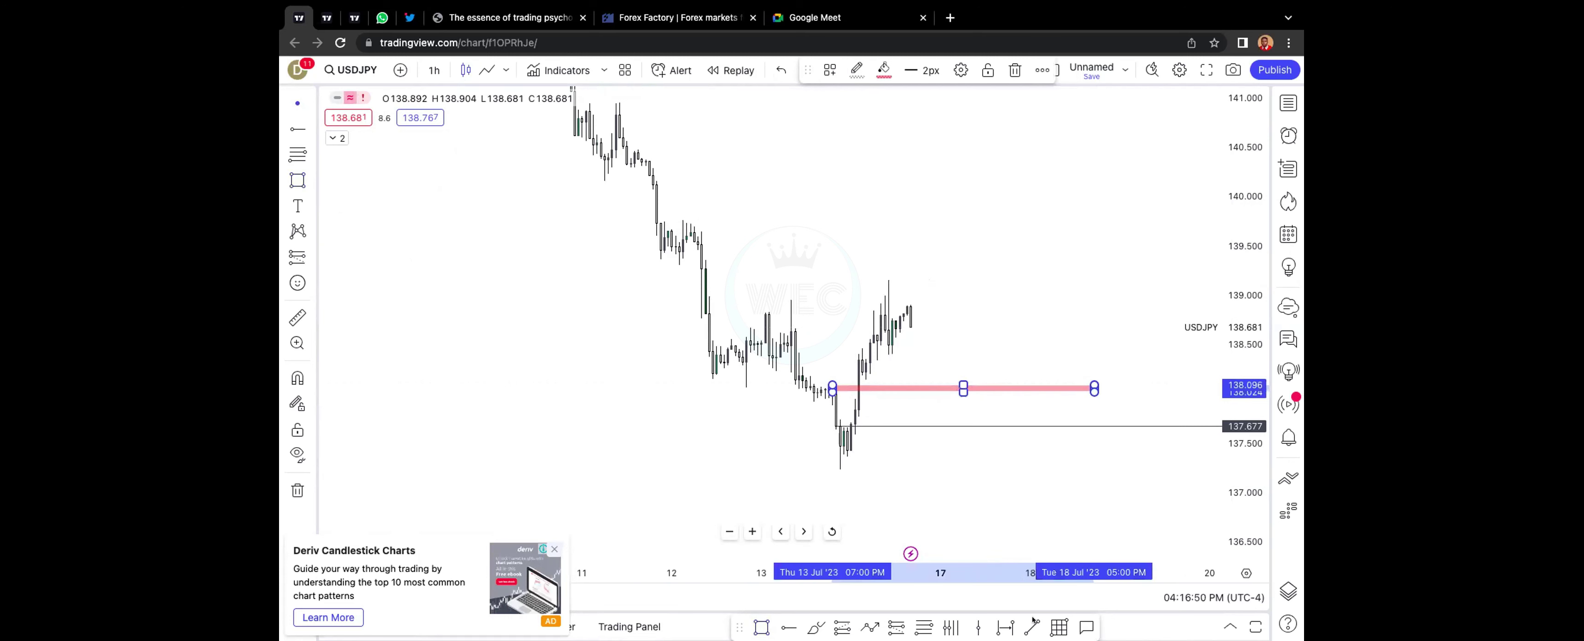
{"action": "left_click", "coordinate": [1023, 588]}
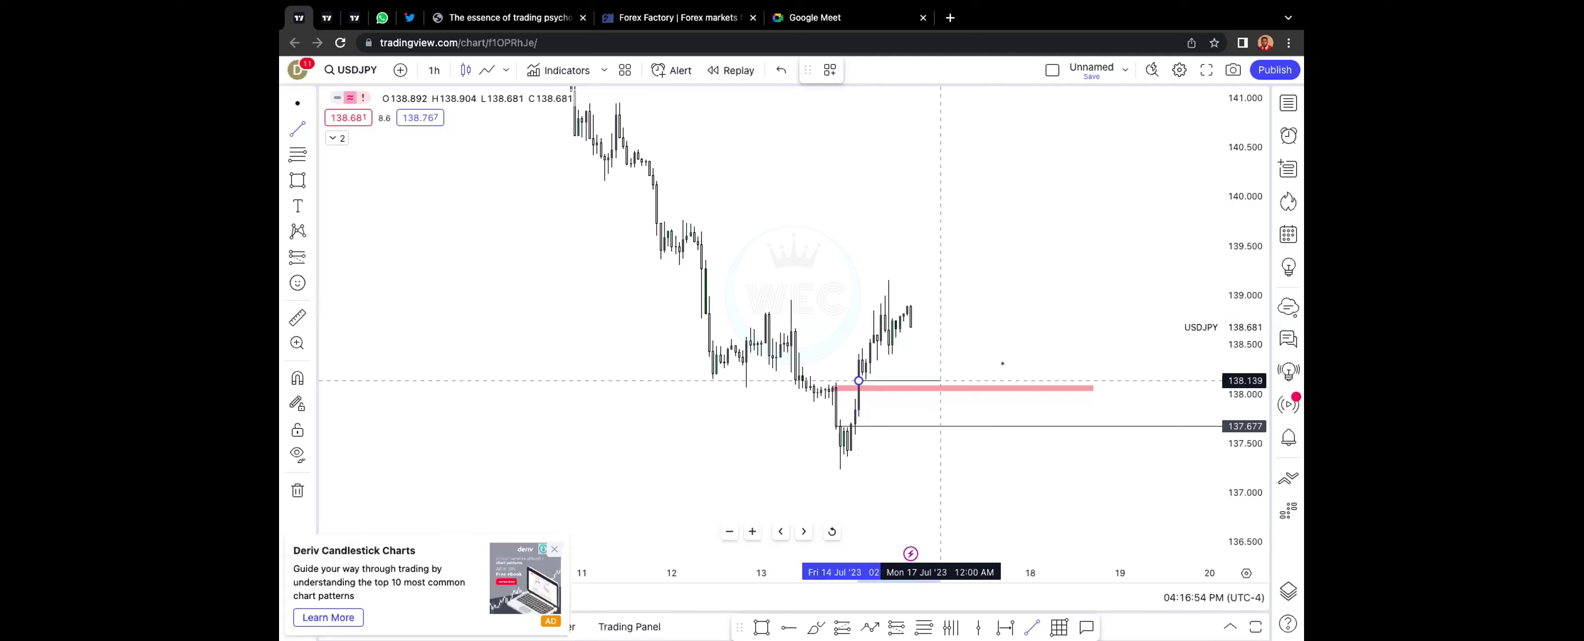
{"action": "left_click", "coordinate": [1012, 381]}
{"action": "left_click", "coordinate": [848, 406]}
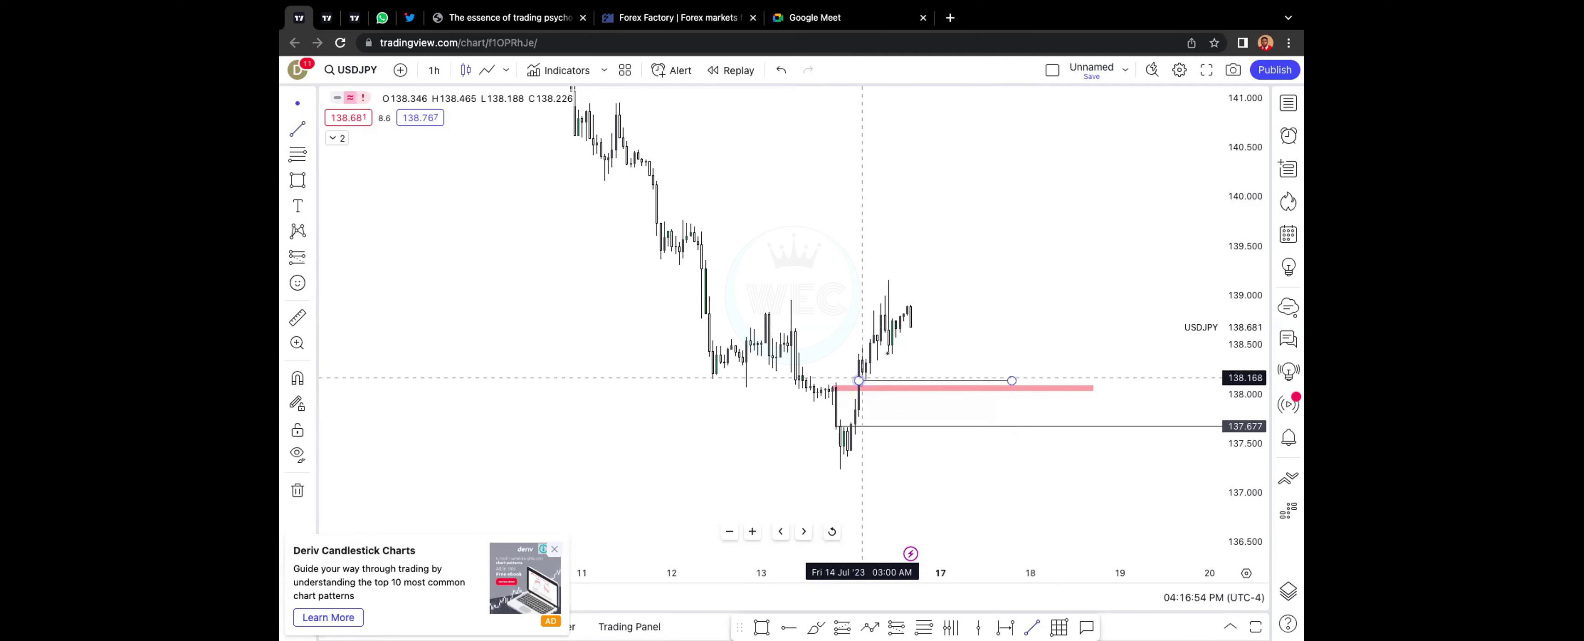
Step: Try a rectangle from 138.356 down to 138.154 above the trend line, and delete it
{"action": "left_click_drag", "start_coordinate": [849, 431], "coordinate": [816, 487]}
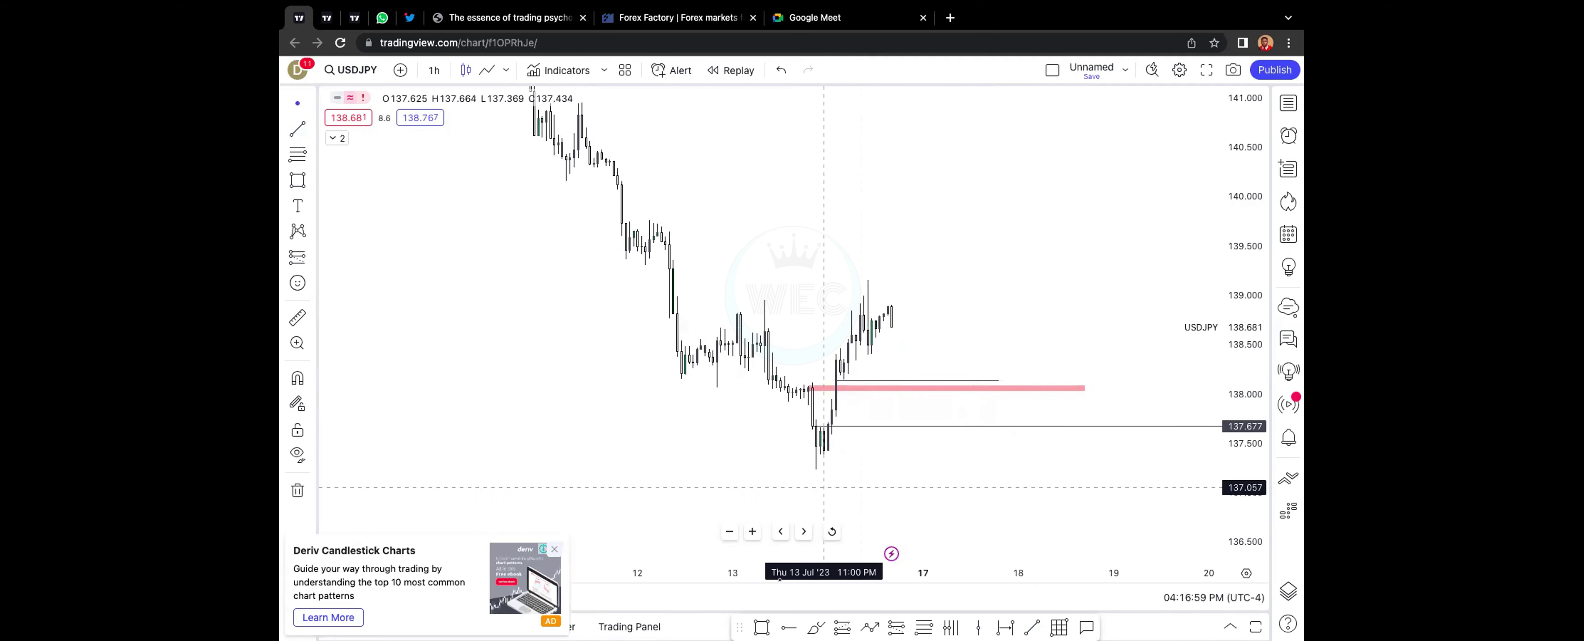
{"action": "key", "text": "alt+shift+r"}
{"action": "left_click", "coordinate": [836, 359]}
{"action": "left_click", "coordinate": [1007, 344]}
{"action": "mouse_move", "coordinate": [1007, 344]}
{"action": "left_mouse_down"}
{"action": "mouse_move", "coordinate": [1054, 343]}
{"action": "mouse_move", "coordinate": [1054, 369]}
{"action": "mouse_move", "coordinate": [864, 359]}
{"action": "mouse_move", "coordinate": [999, 379]}
{"action": "left_mouse_up"}
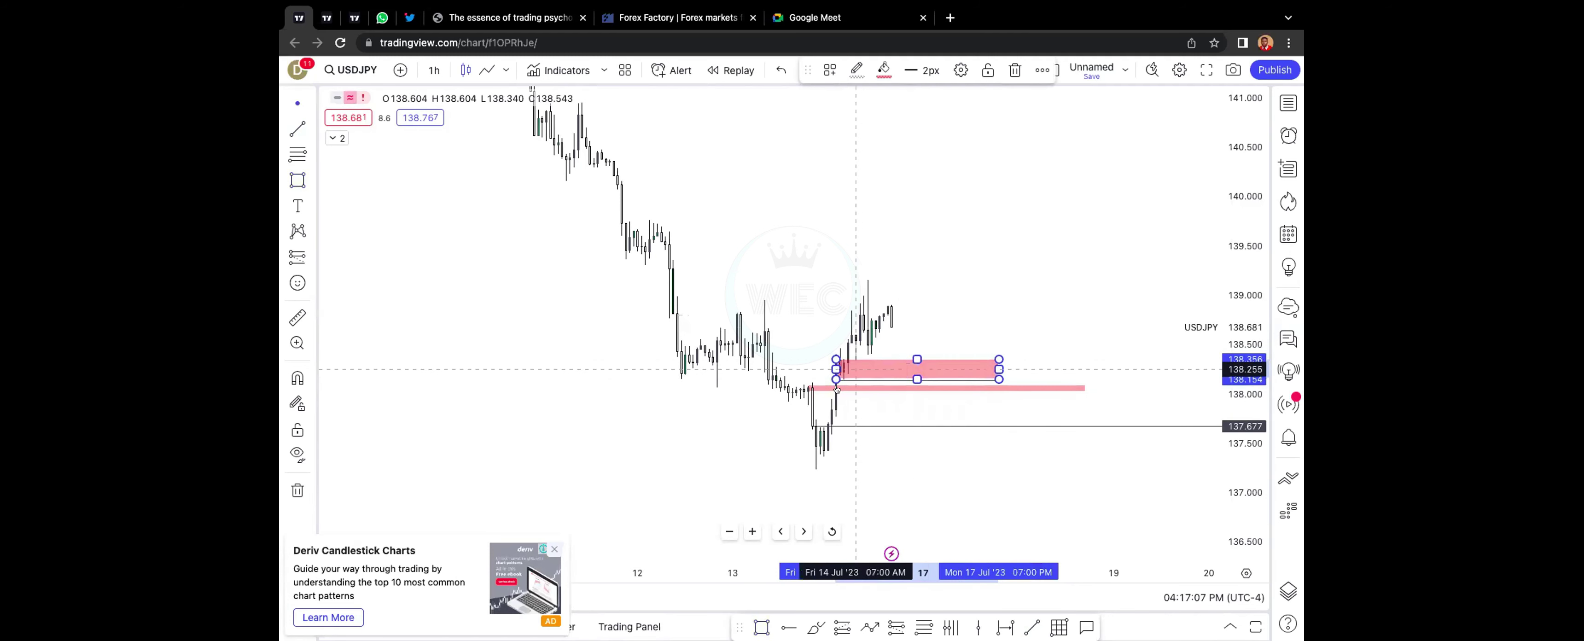
{"action": "left_click", "coordinate": [919, 329]}
{"action": "left_click", "coordinate": [898, 379]}
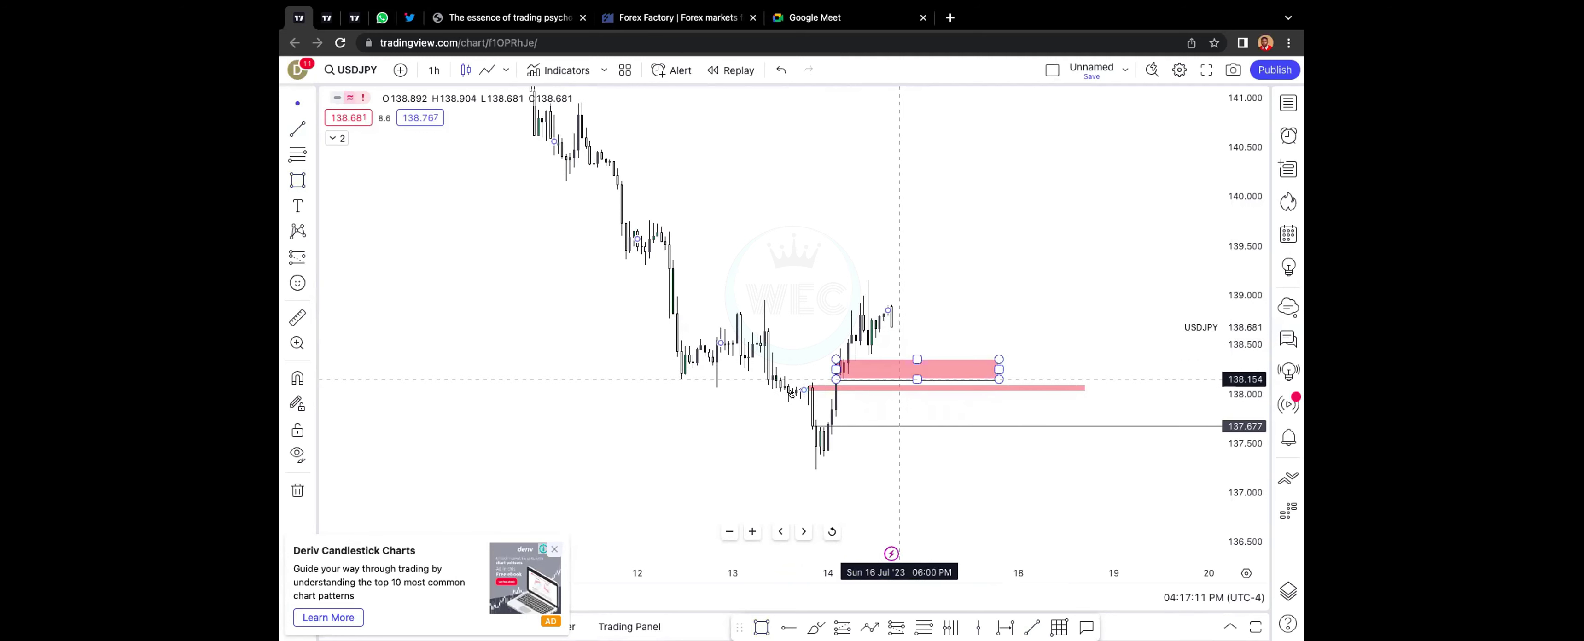
{"action": "left_click", "coordinate": [937, 359]}
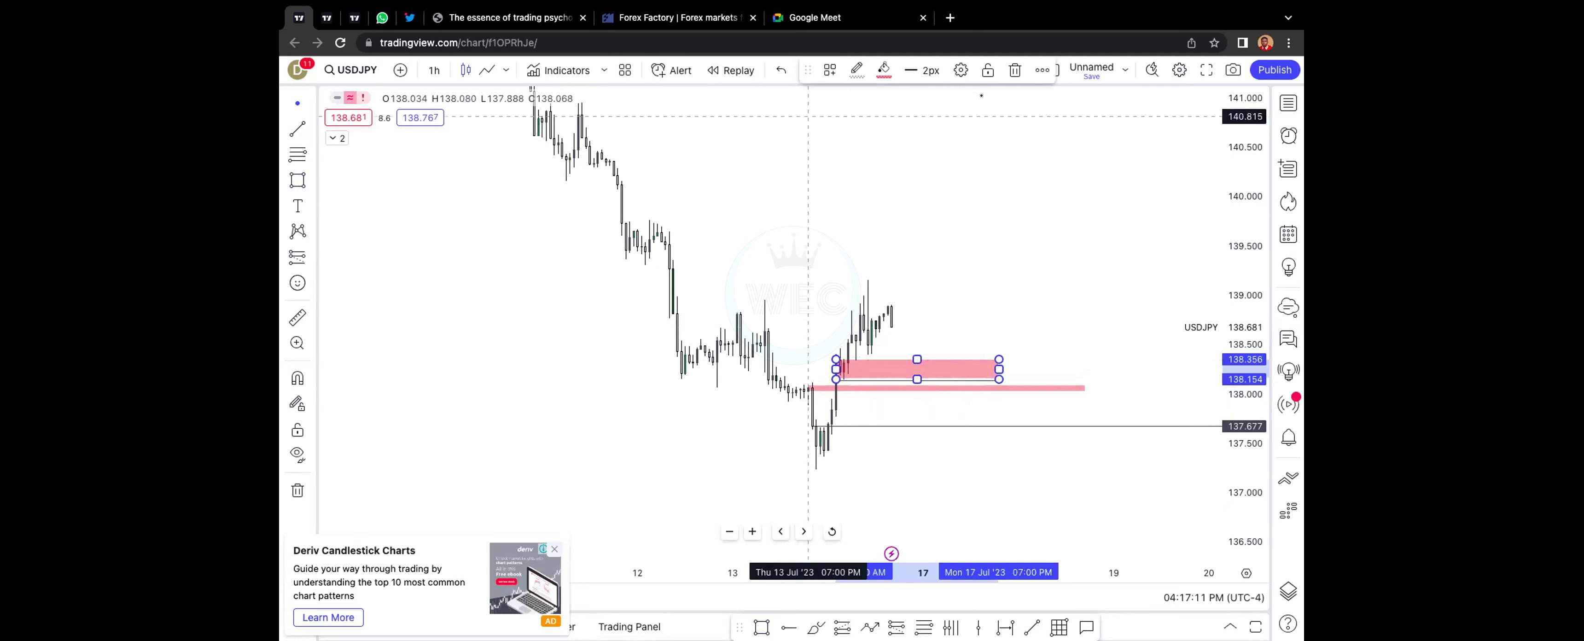
{"action": "left_click", "coordinate": [1014, 71]}
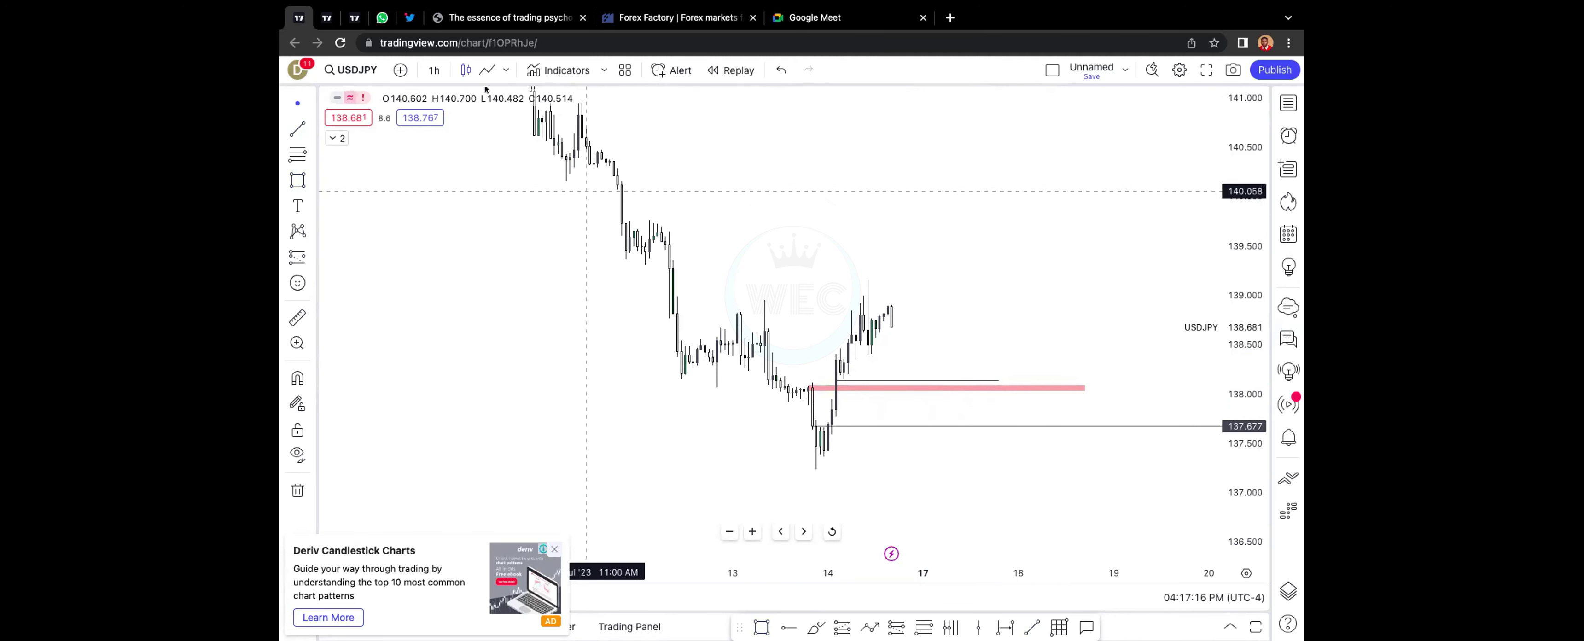
Step: Change the chart to the 15-minute timeframe and check its structure as a line before returning to candles
{"action": "left_click", "coordinate": [434, 71]}
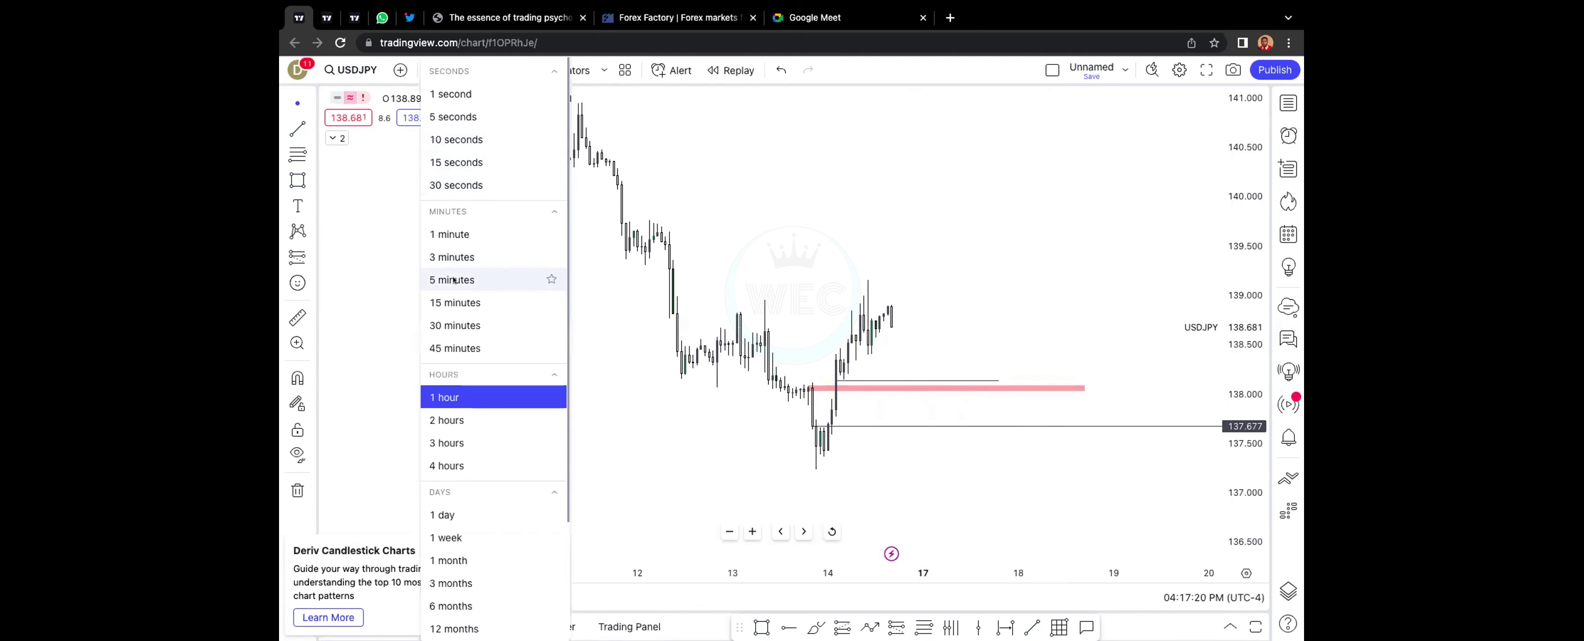
{"action": "left_click", "coordinate": [455, 302]}
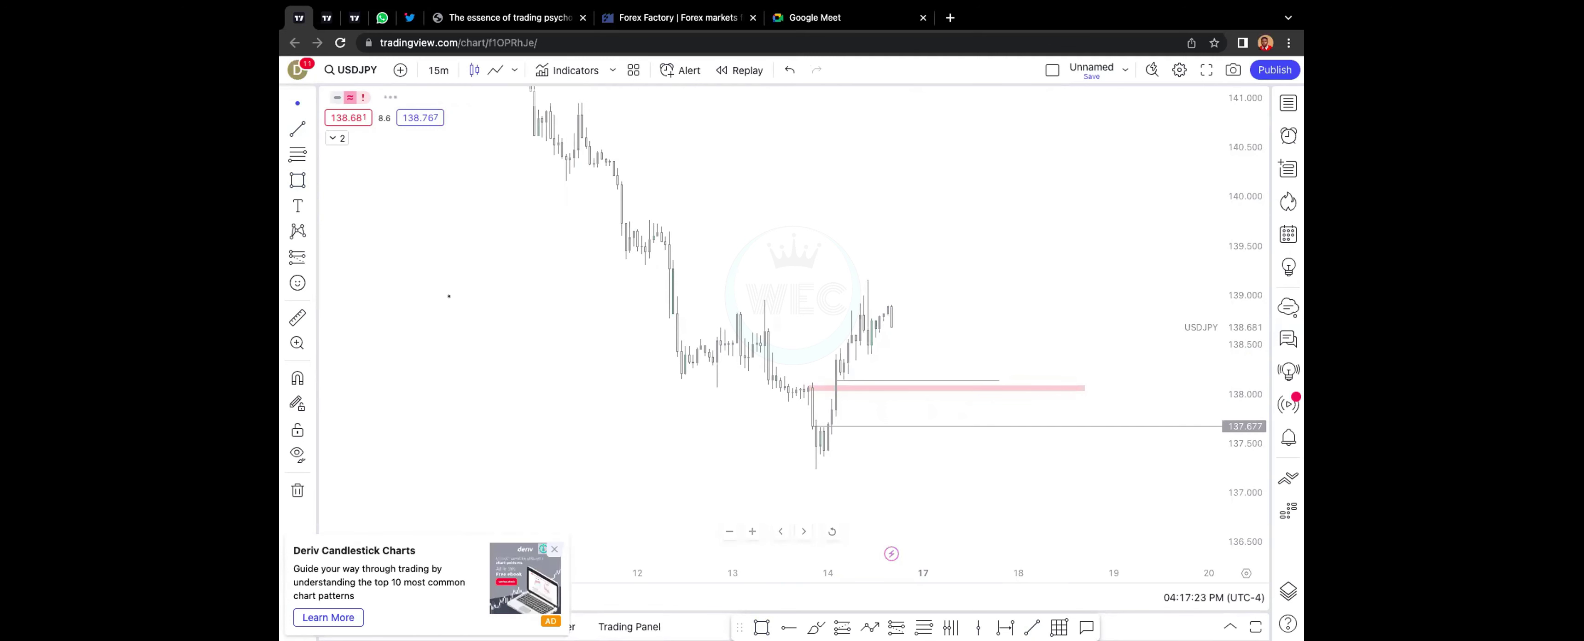
{"action": "scroll", "coordinate": [638, 462], "scroll_direction": "down", "scroll_amount": 1}
{"action": "scroll", "coordinate": [638, 462], "scroll_direction": "down", "scroll_amount": 2}
{"action": "scroll", "coordinate": [648, 437], "scroll_direction": "down", "scroll_amount": 1}
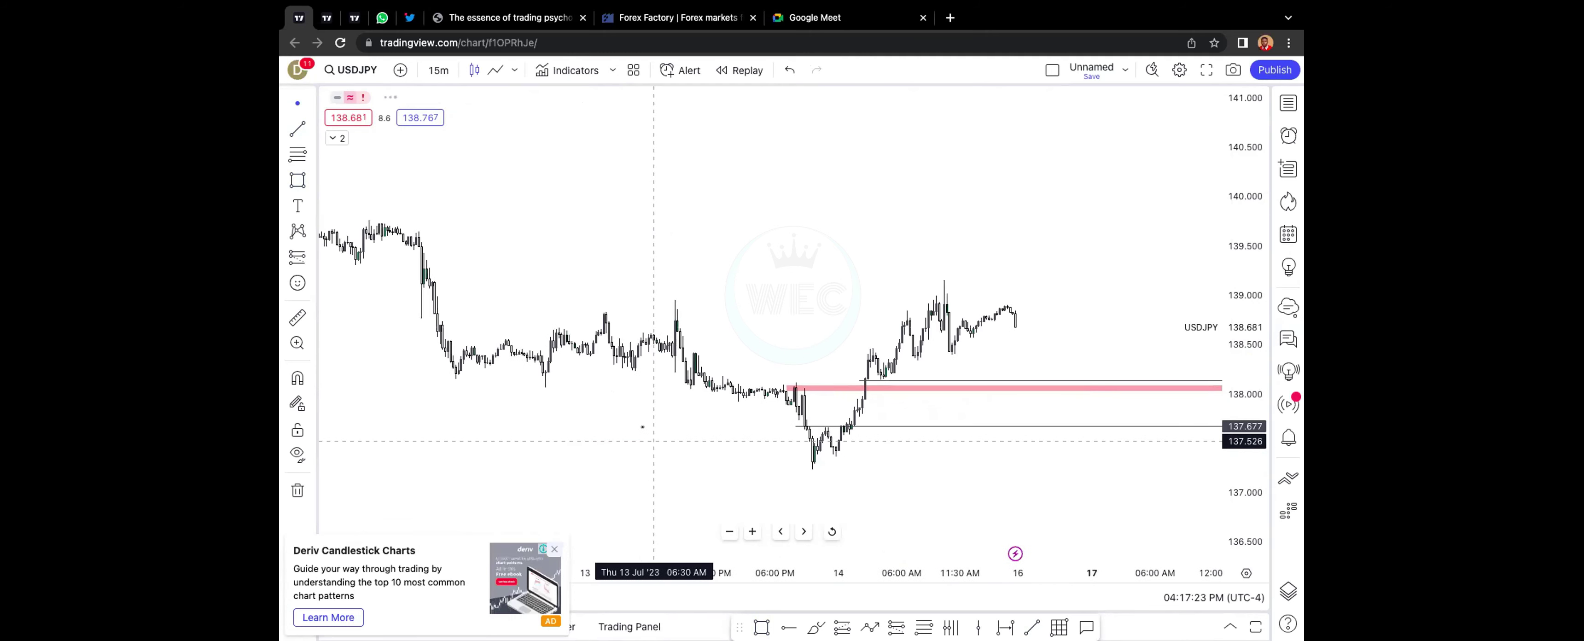
{"action": "left_click", "coordinate": [492, 69]}
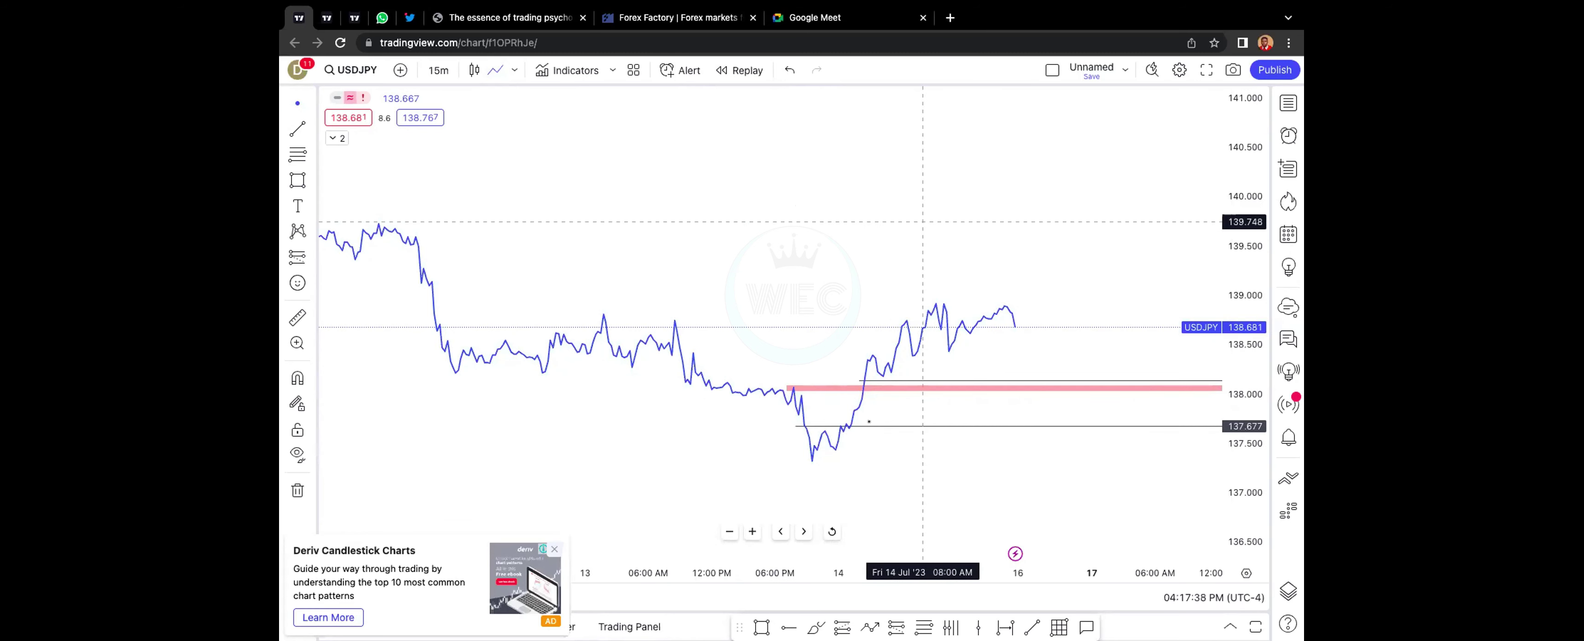
{"action": "left_click", "coordinate": [471, 71]}
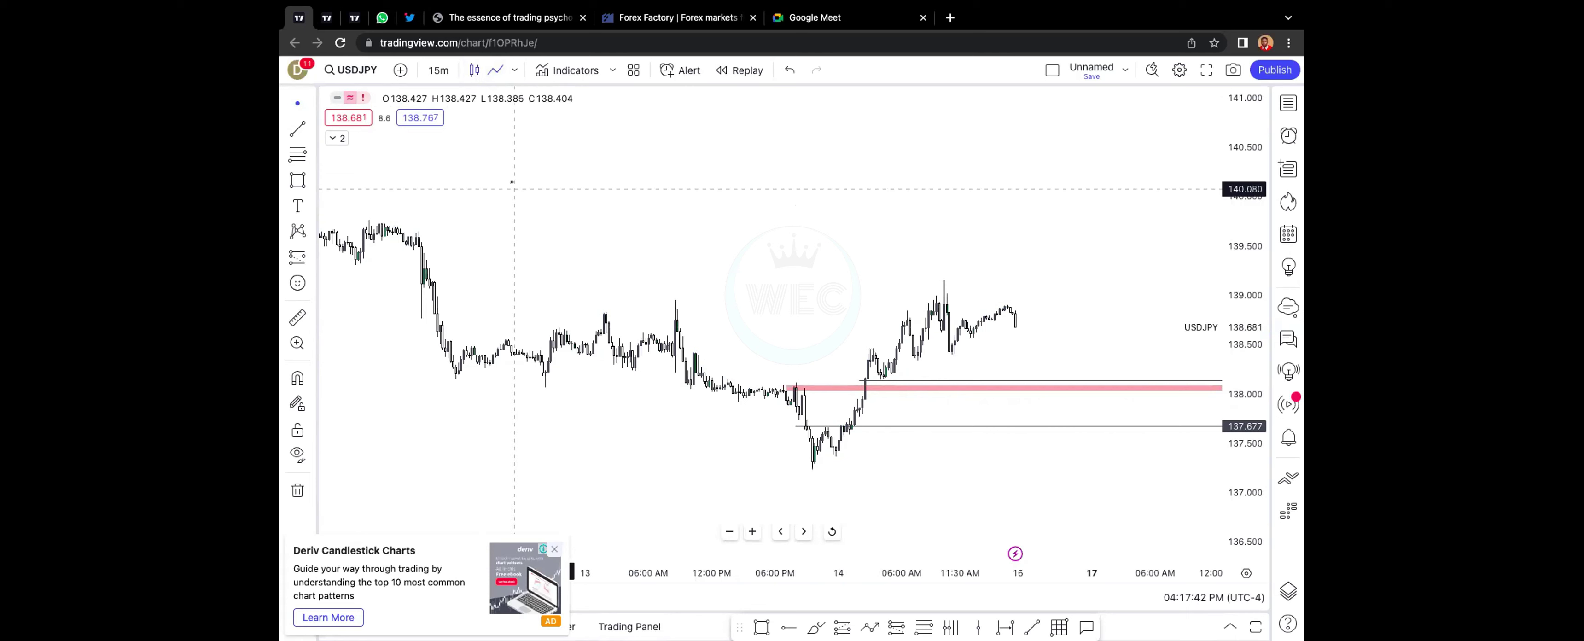
Step: Draw a horizontal trend line at 137.374 from the higher low, and a rectangle from the 137.677 ray down to about 137.25
{"action": "scroll", "coordinate": [811, 399], "scroll_direction": "down", "scroll_amount": 2}
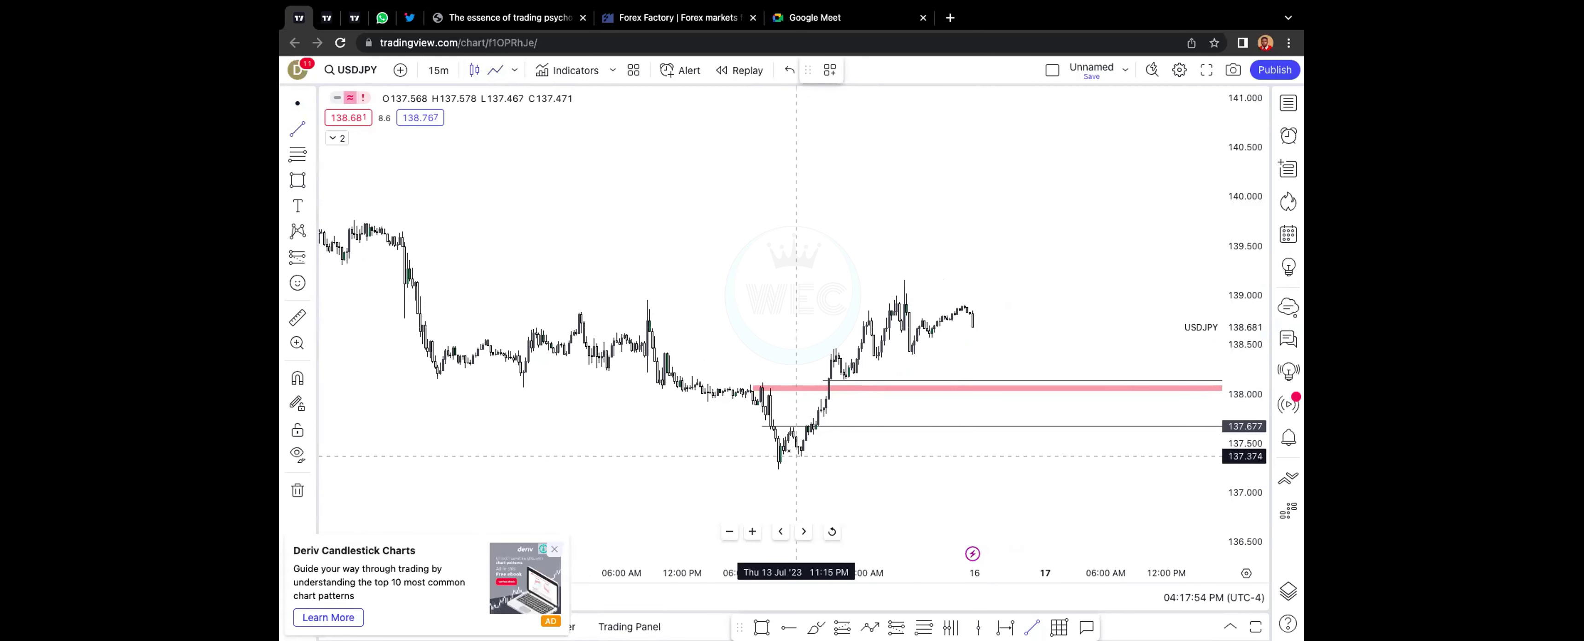
{"action": "left_click_drag", "start_coordinate": [796, 456], "coordinate": [1056, 456]}
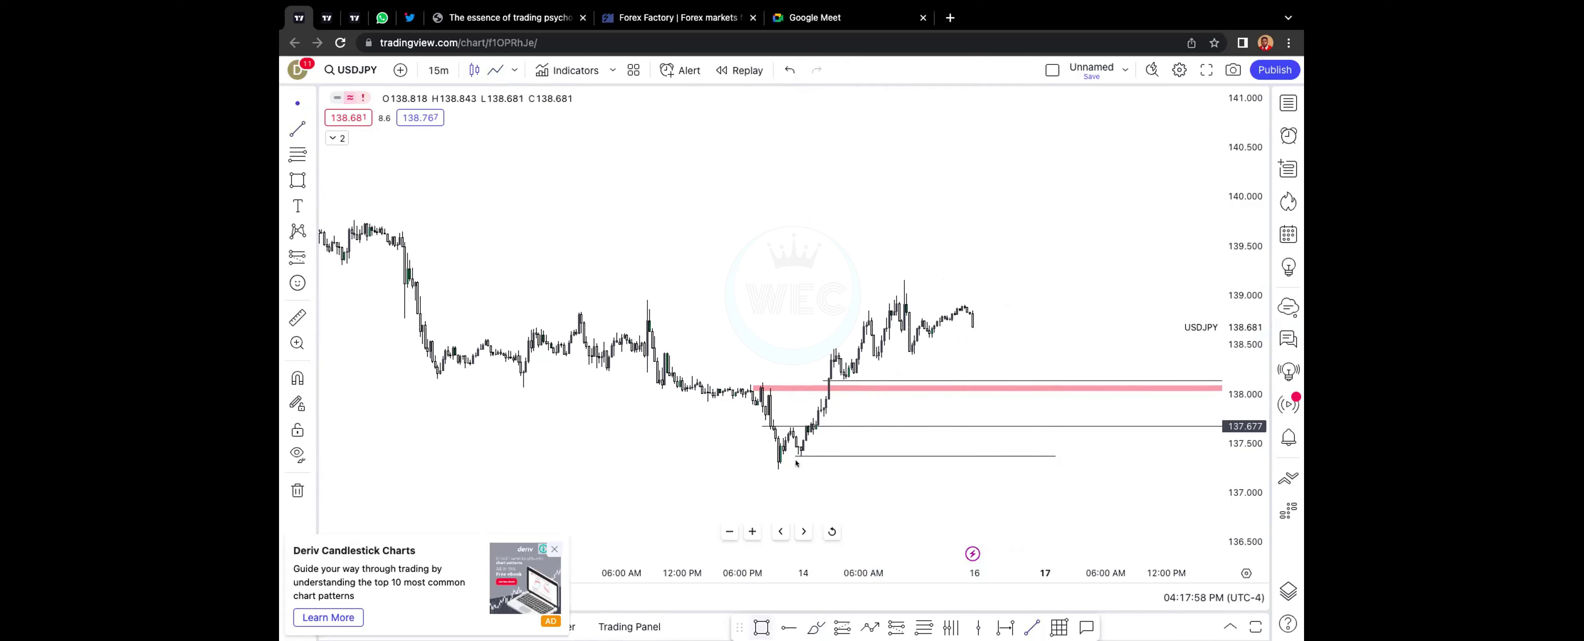
{"action": "mouse_move", "coordinate": [789, 426]}
{"action": "left_mouse_down"}
{"action": "mouse_move", "coordinate": [1061, 450]}
{"action": "mouse_move", "coordinate": [1139, 473]}
{"action": "mouse_move", "coordinate": [1139, 454]}
{"action": "mouse_move", "coordinate": [1139, 468]}
{"action": "left_mouse_up"}
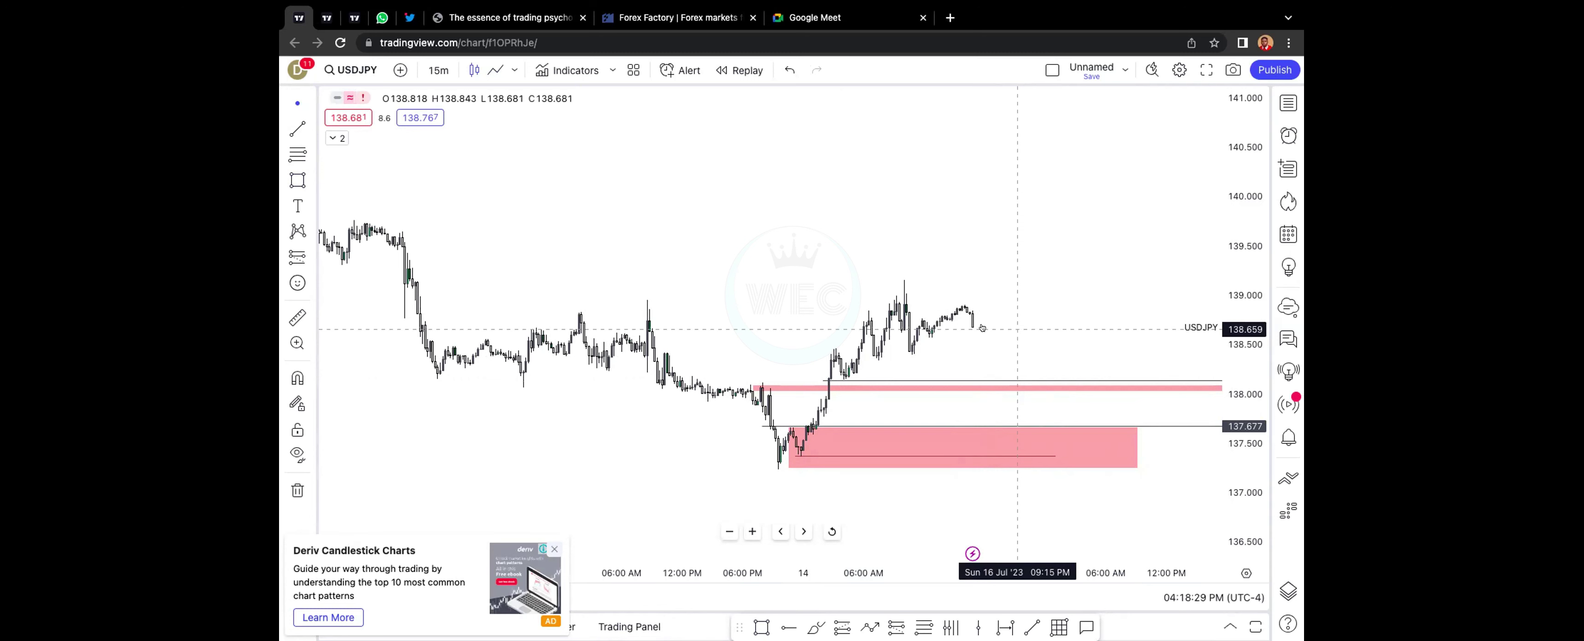
{"action": "scroll", "coordinate": [984, 434], "scroll_direction": "down", "scroll_amount": 5}
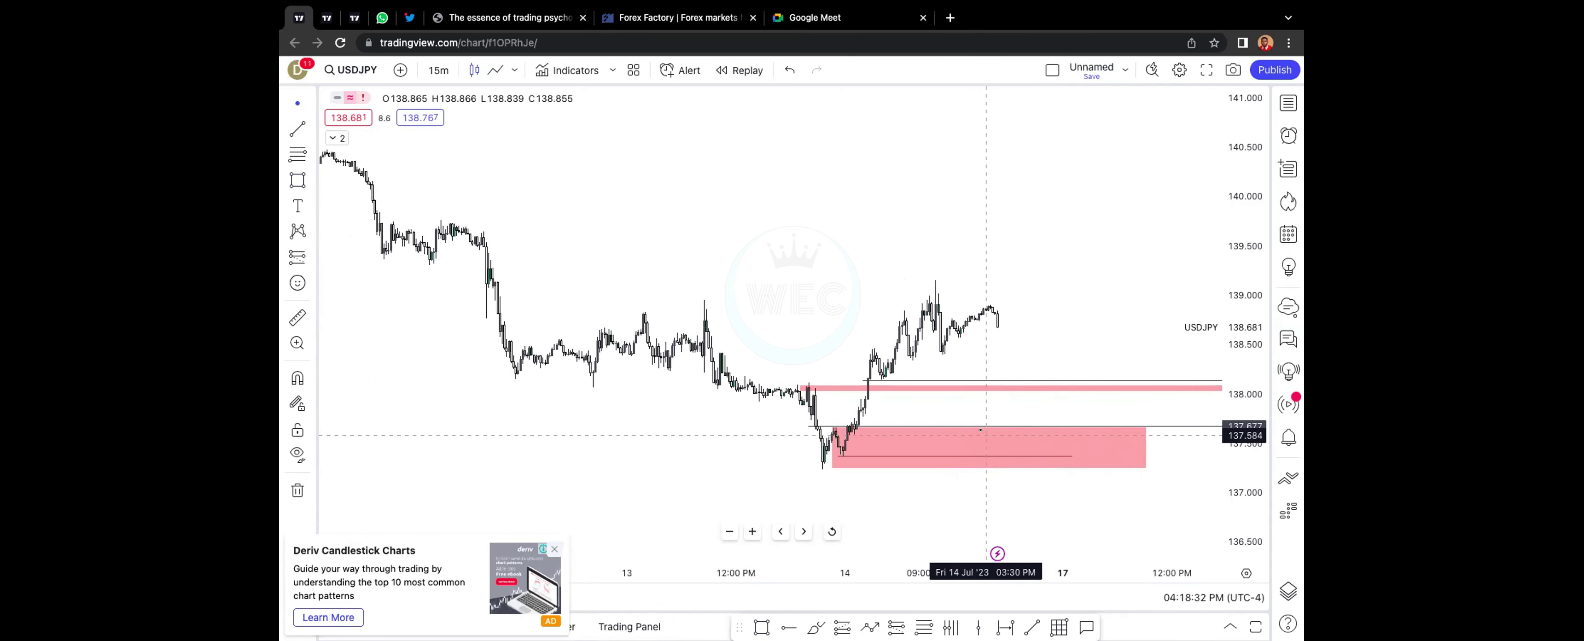
{"action": "scroll", "coordinate": [1023, 352], "scroll_direction": "down", "scroll_amount": 2}
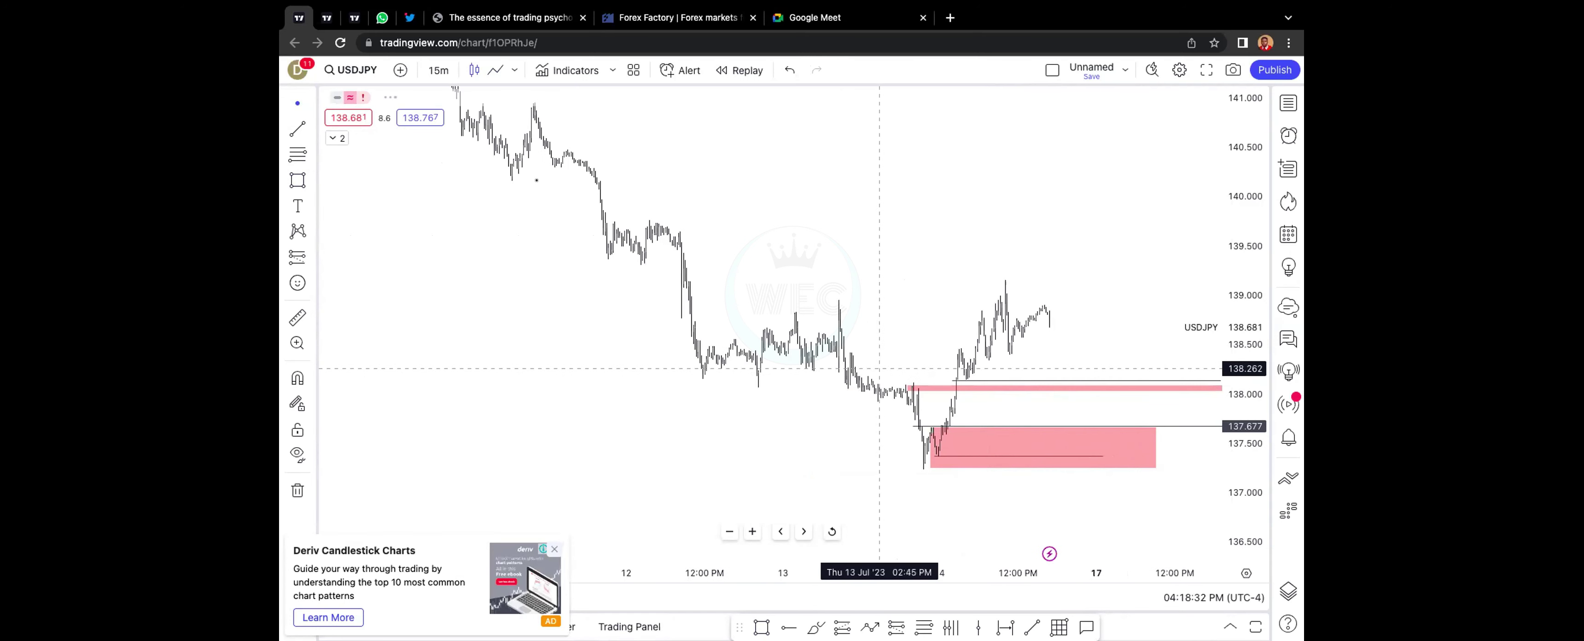